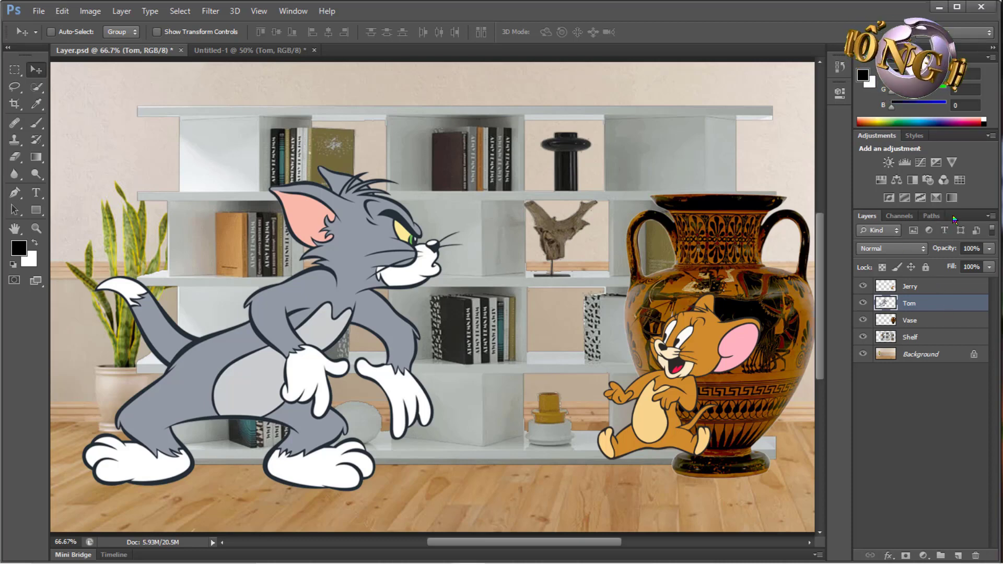
Step: Float the Layers panel over the canvas and select the Shelf, Background and Tom layers in turn
left_click_drag(952, 215, 728, 79)
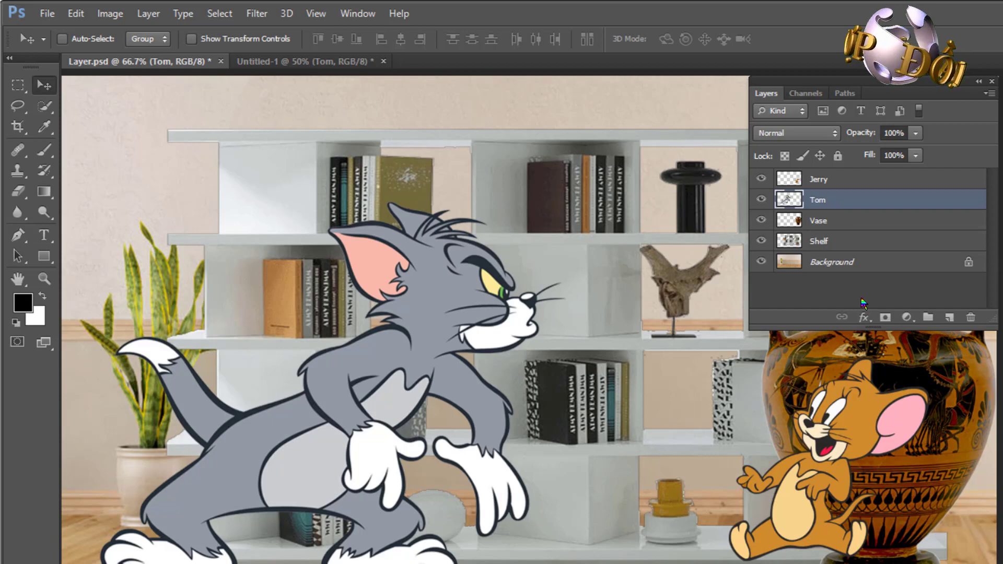
left_click(838, 245)
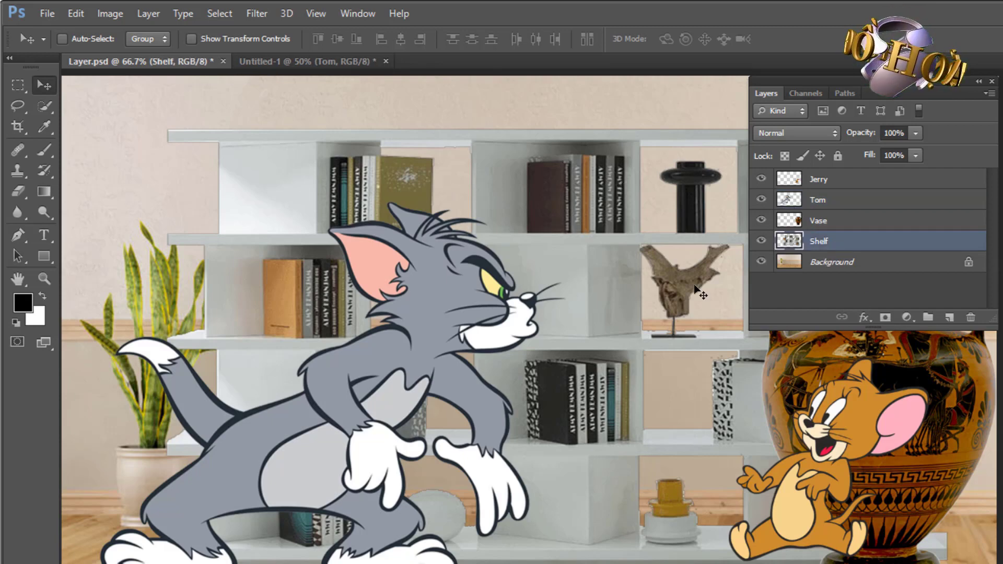
left_click(857, 268)
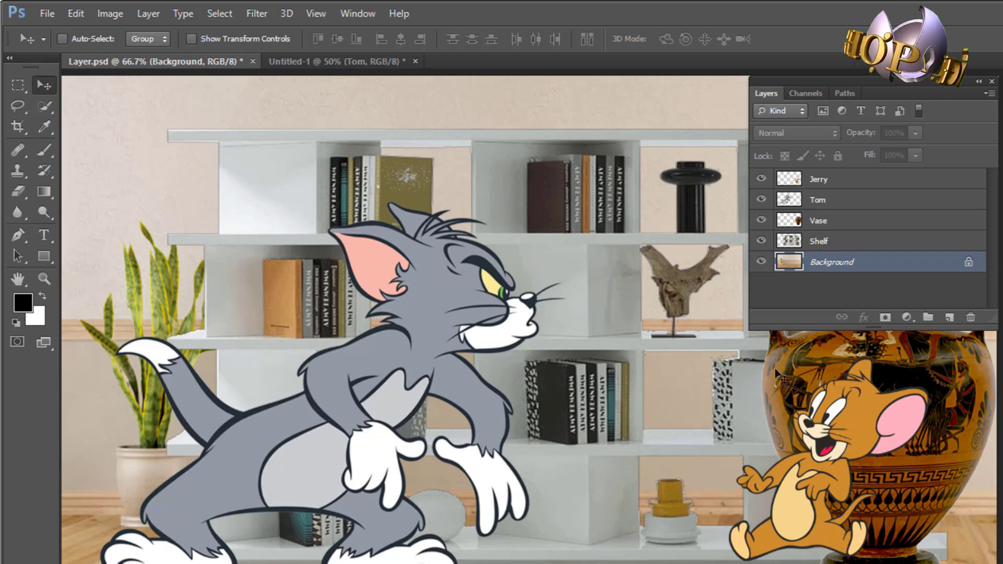
left_click(842, 205)
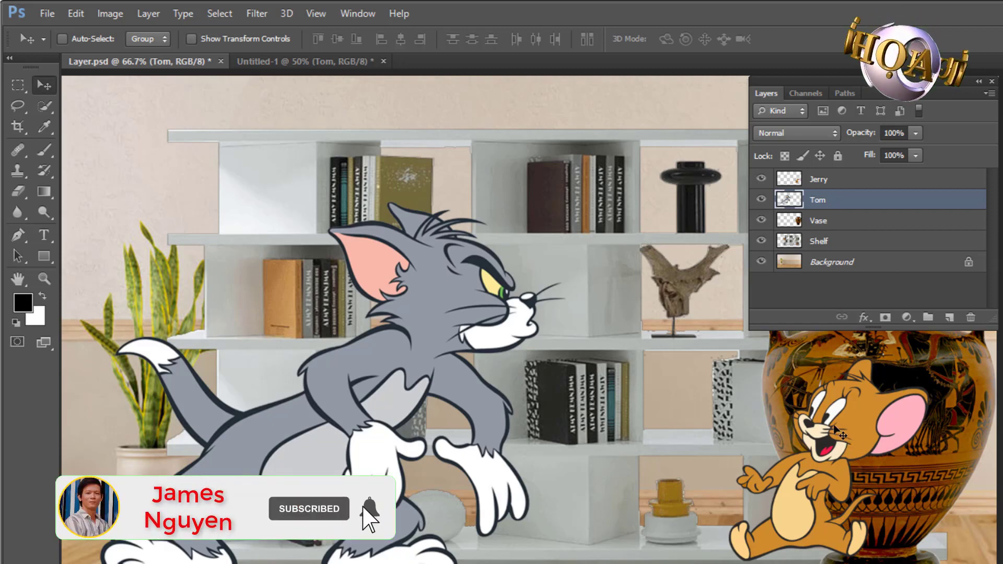
Step: Move the Jerry layer down the stack, first beneath Vase and then beneath Shelf
left_click(843, 185)
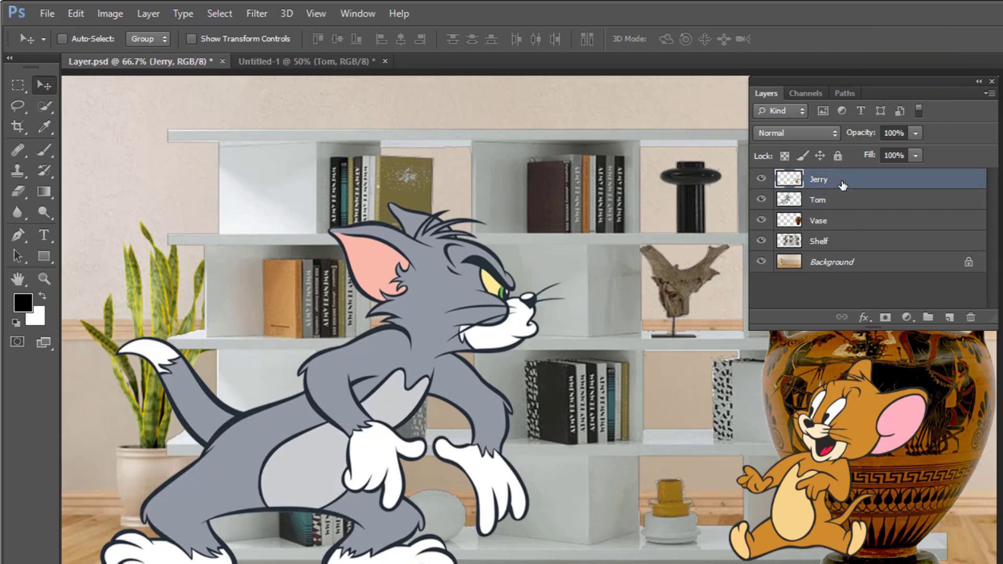
left_click_drag(842, 185, 841, 229)
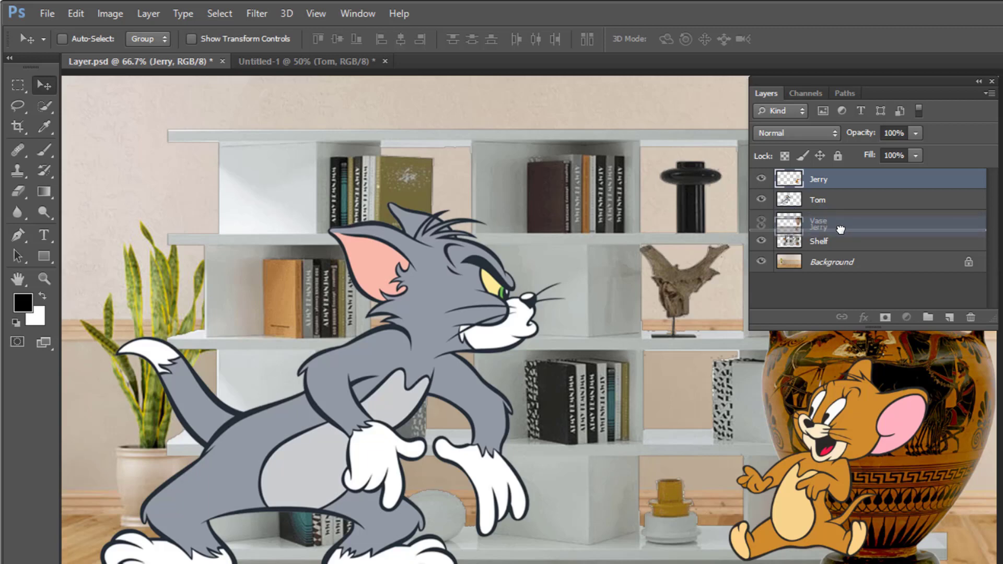
left_click_drag(841, 230, 841, 230)
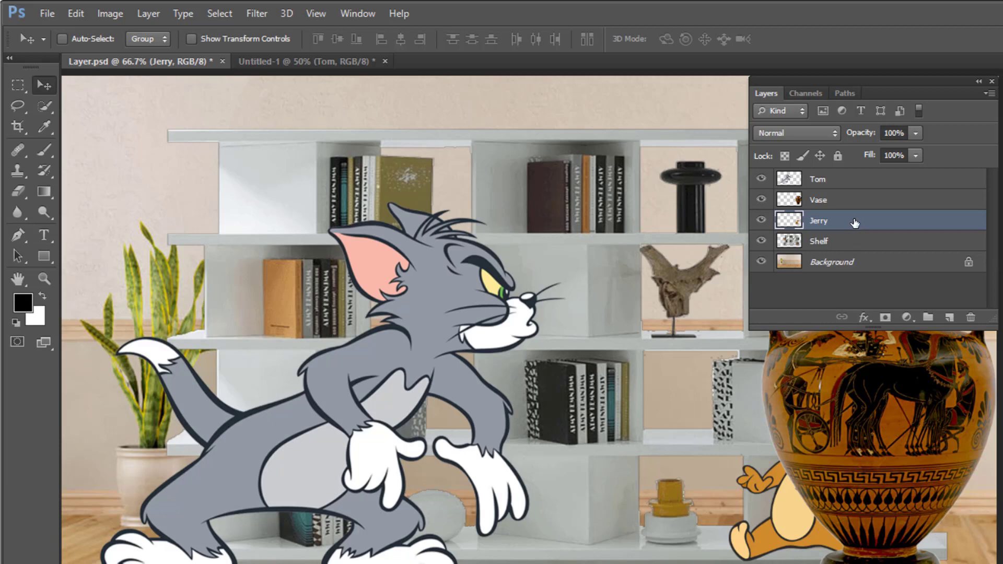
left_click_drag(853, 222, 854, 250)
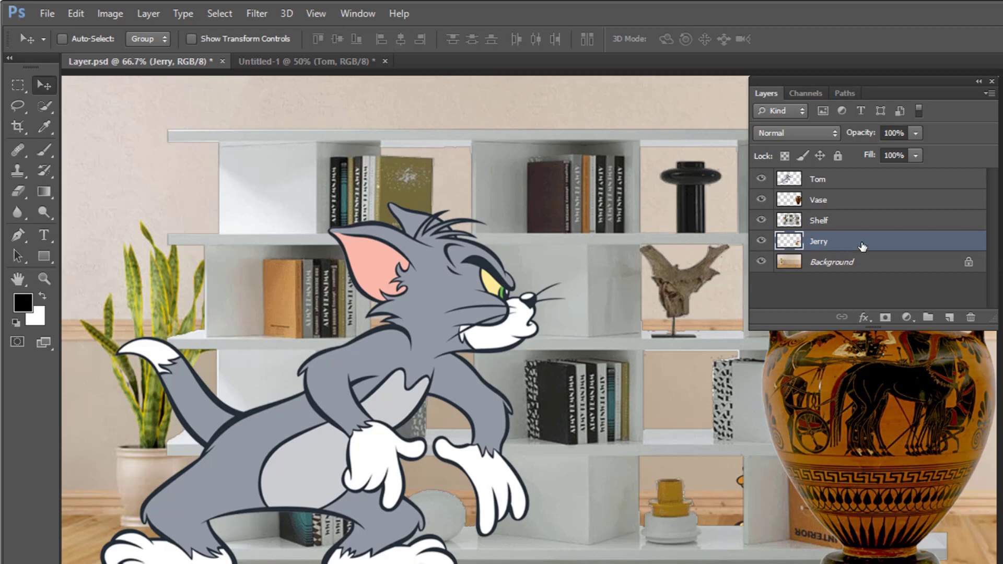
Step: Try to move the Jerry layer beneath the locked Background layer
left_click_drag(862, 247, 862, 267)
mouse_move(862, 268)
left_mouse_down()
mouse_move(809, 264)
mouse_move(882, 266)
mouse_move(860, 259)
mouse_move(851, 273)
left_mouse_up()
left_click_drag(852, 273, 843, 253)
mouse_move(846, 236)
left_mouse_down()
mouse_move(847, 209)
mouse_move(845, 246)
left_mouse_up()
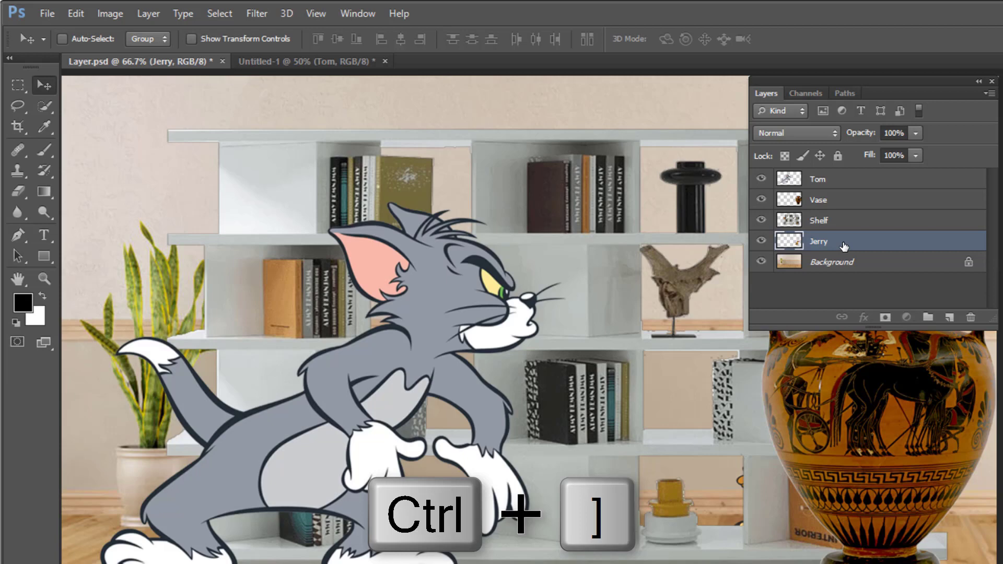
Step: Raise the Jerry layer one level at a time to the top of the layer stack
key("ctrl+bracketright")
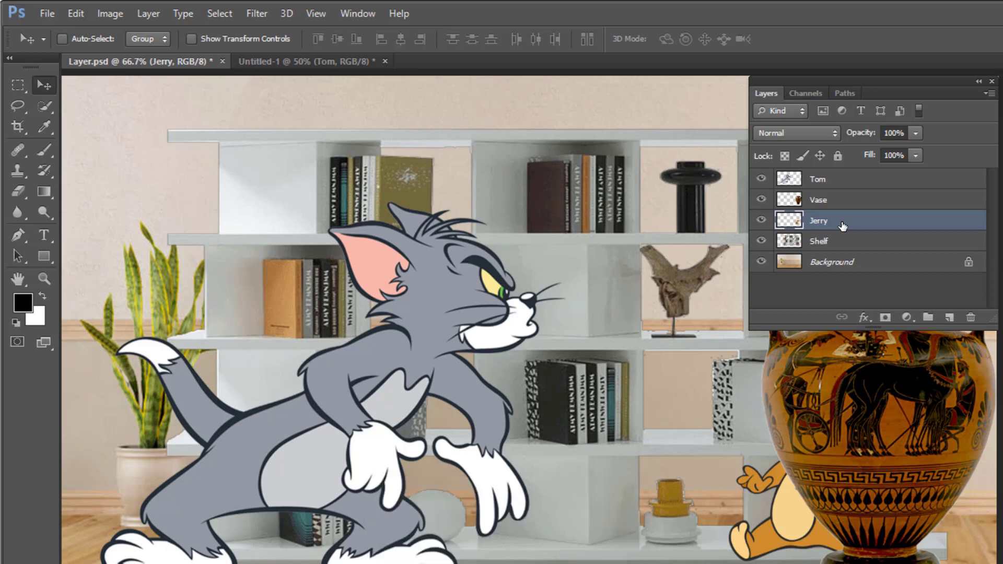
key("ctrl+bracketright")
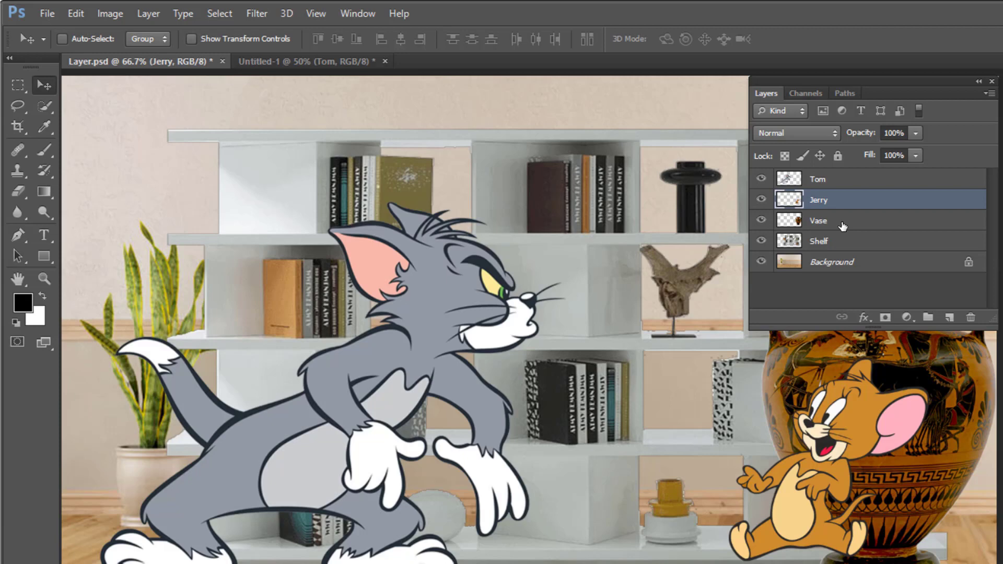
key("ctrl+bracketright")
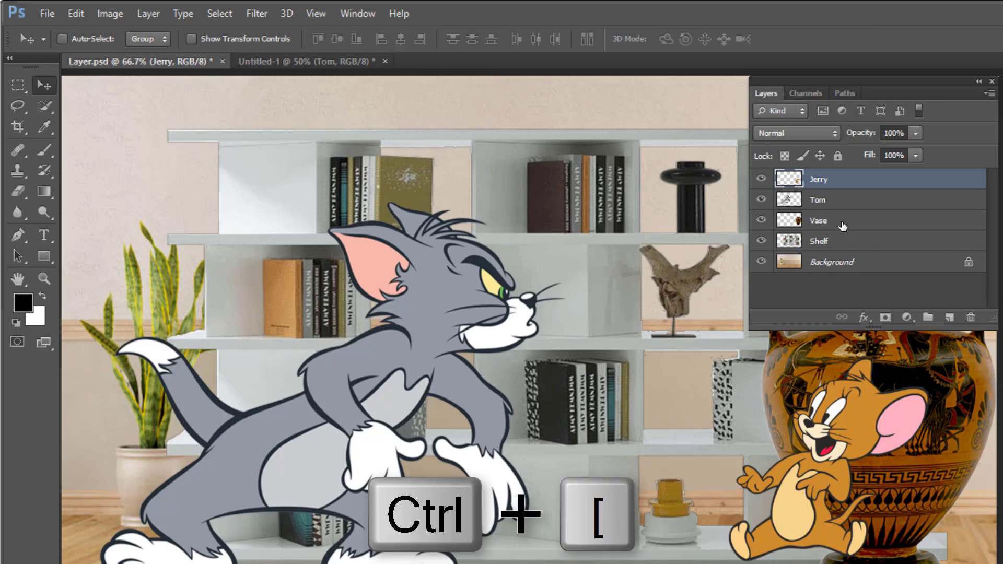
Step: Lower the Jerry layer one level at a time until it sits directly above Background
key("ctrl+bracketleft")
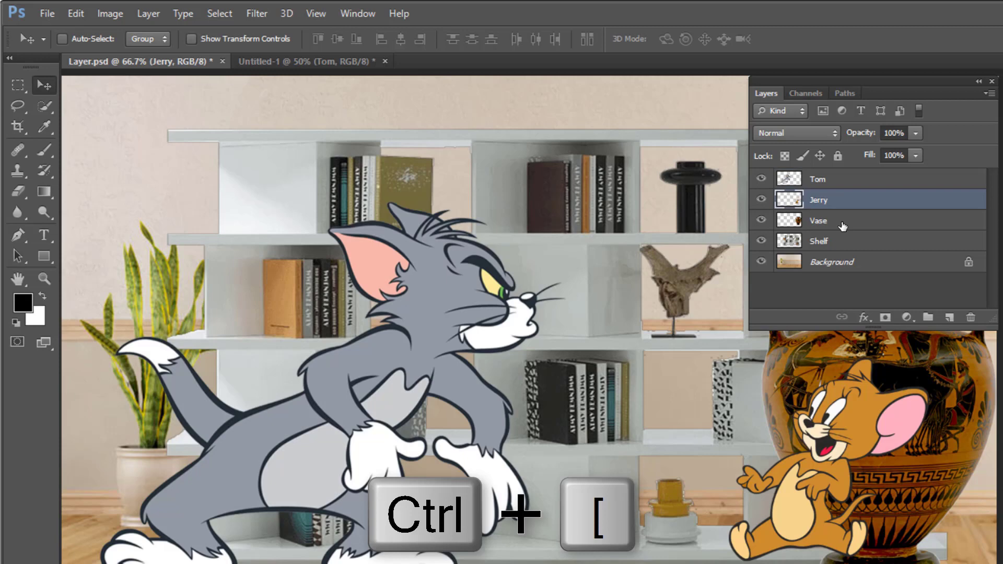
key("ctrl+bracketleft")
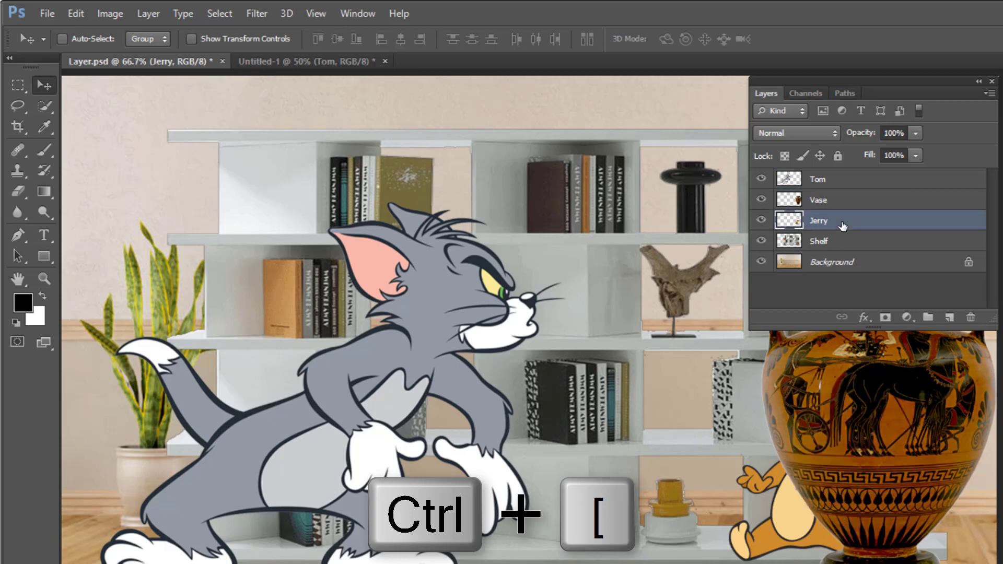
key("ctrl+bracketleft")
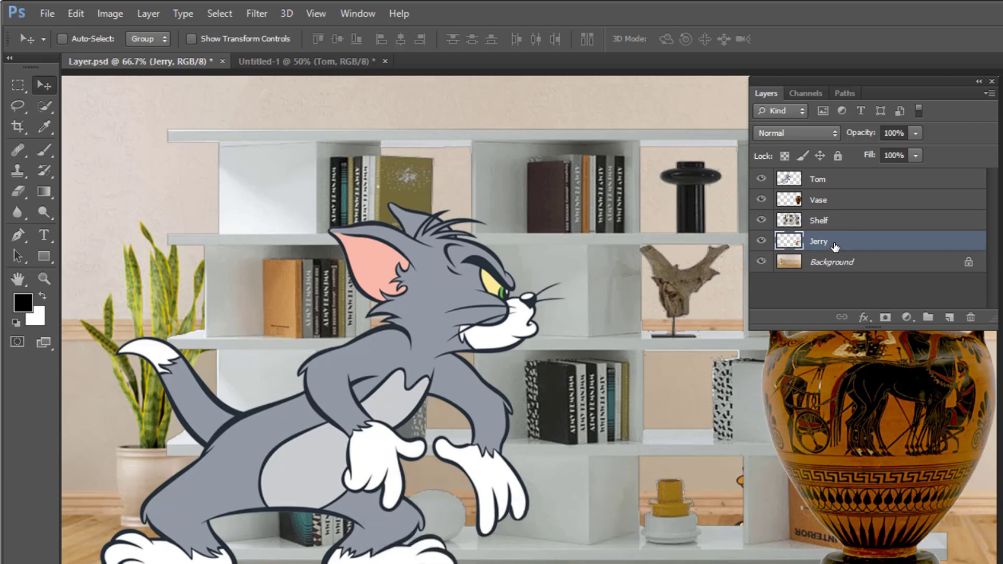
Step: Bring the Jerry layer straight to the front, send it to the back above Background, and bring it to the front again
key("ctrl+shift+bracketright")
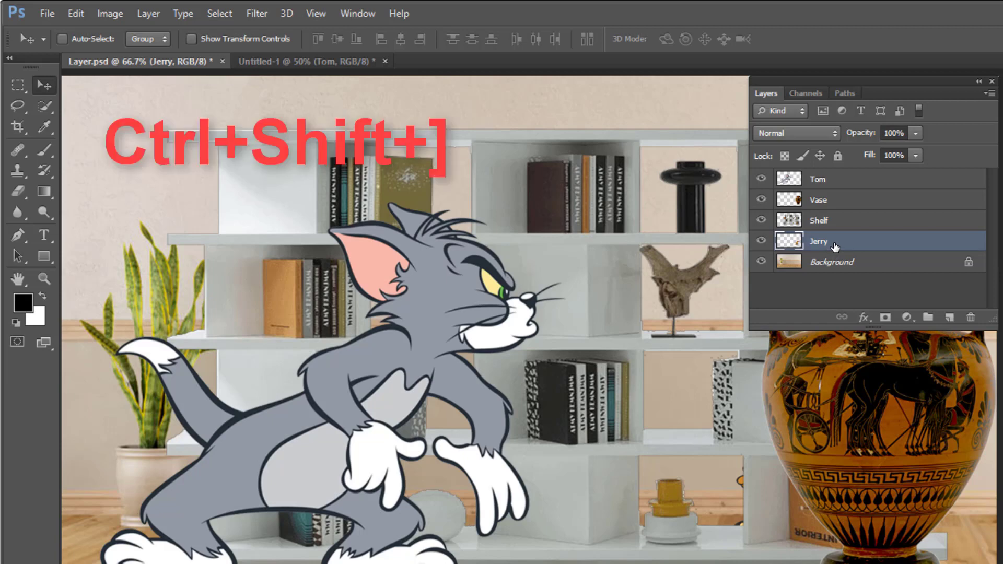
key("ctrl+shift+bracketright")
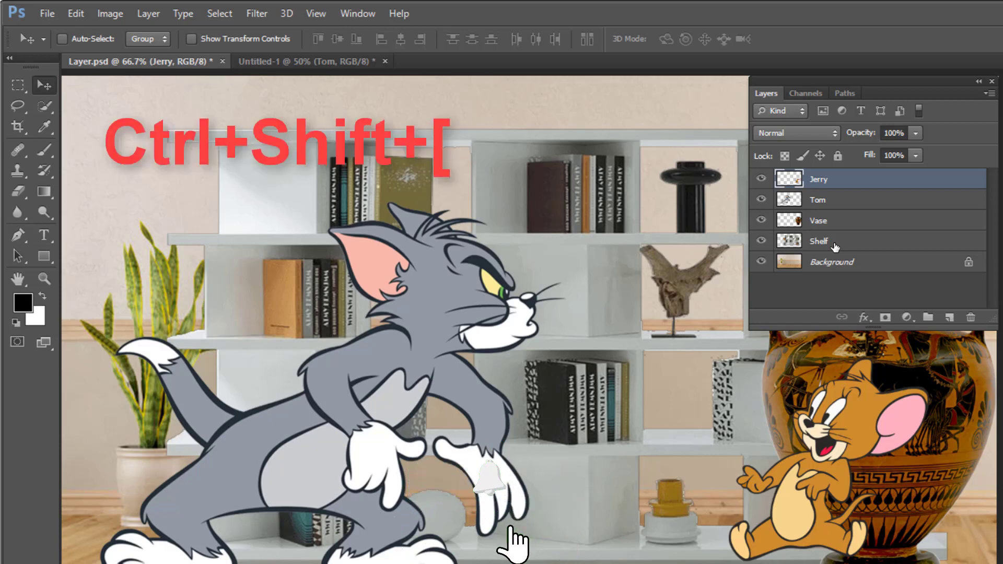
key("ctrl+shift+bracketleft")
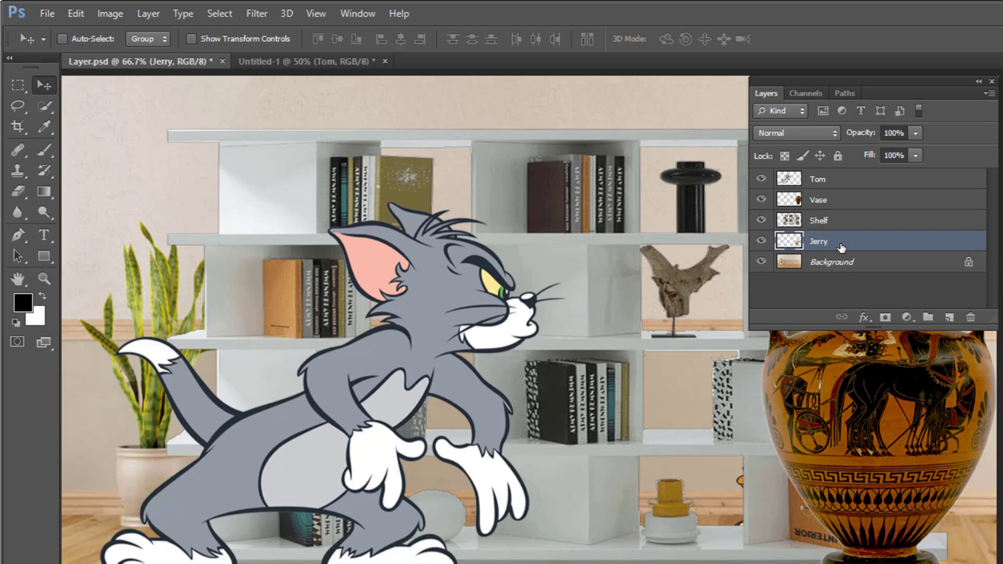
key("ctrl+shift+bracketright")
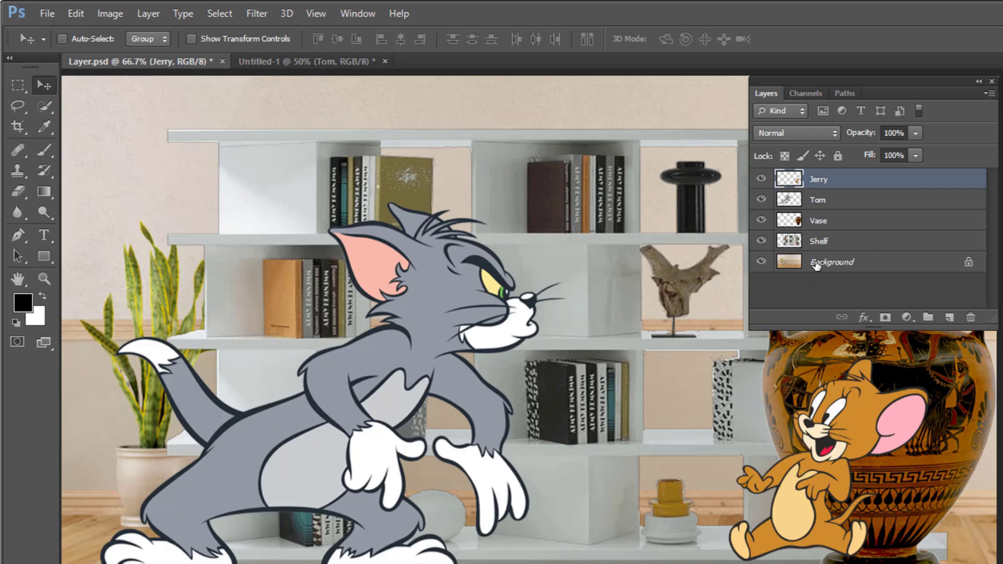
Step: Convert the Background into a regular layer named Layer 0 and move the Jerry layer beneath it
double_click(971, 267)
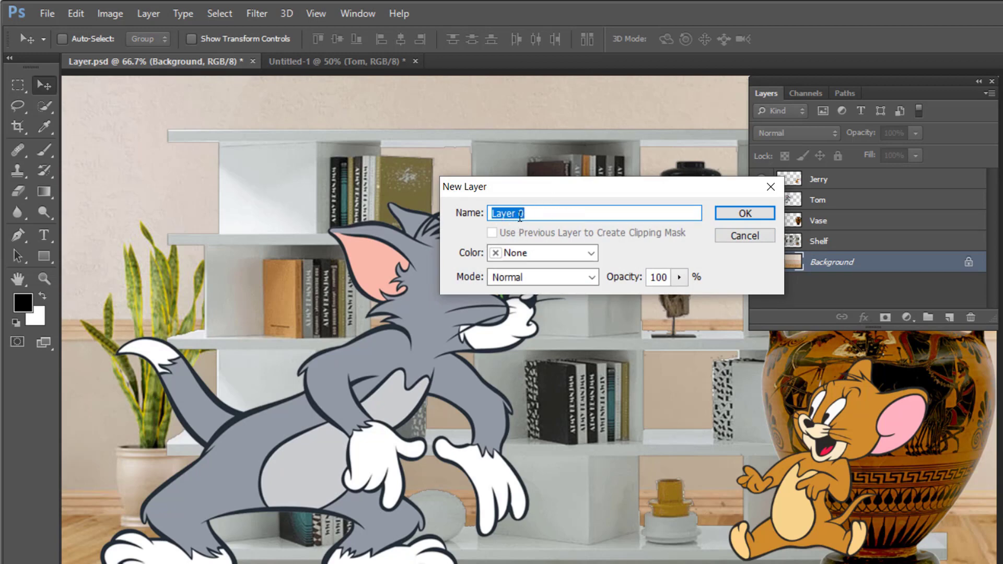
left_click(742, 214)
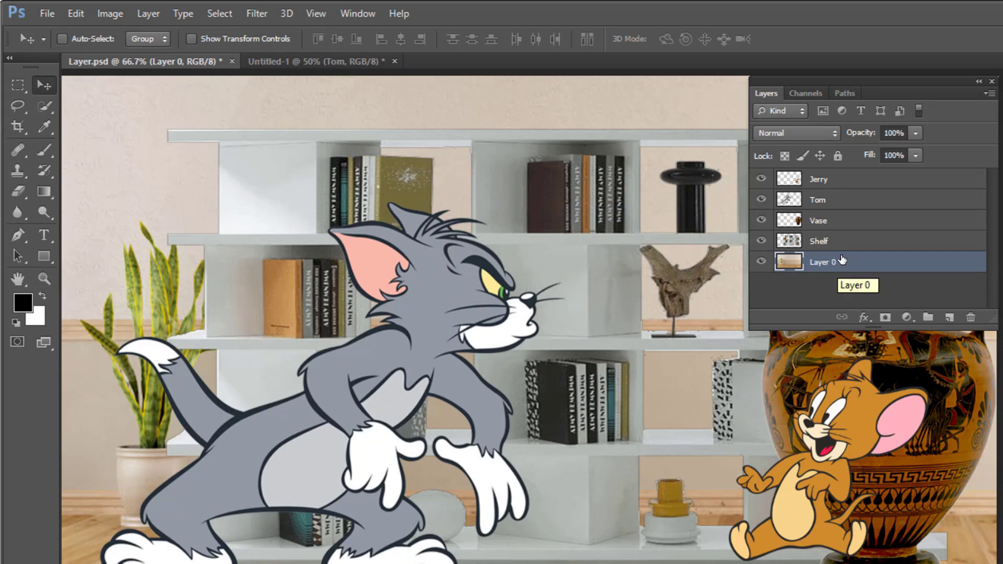
left_click(845, 184)
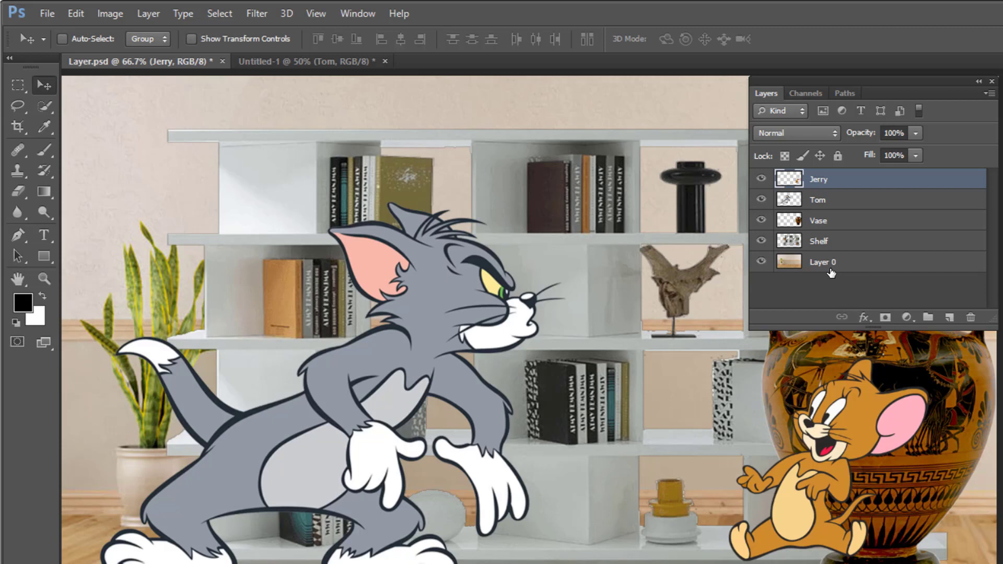
left_click_drag(832, 273, 832, 273)
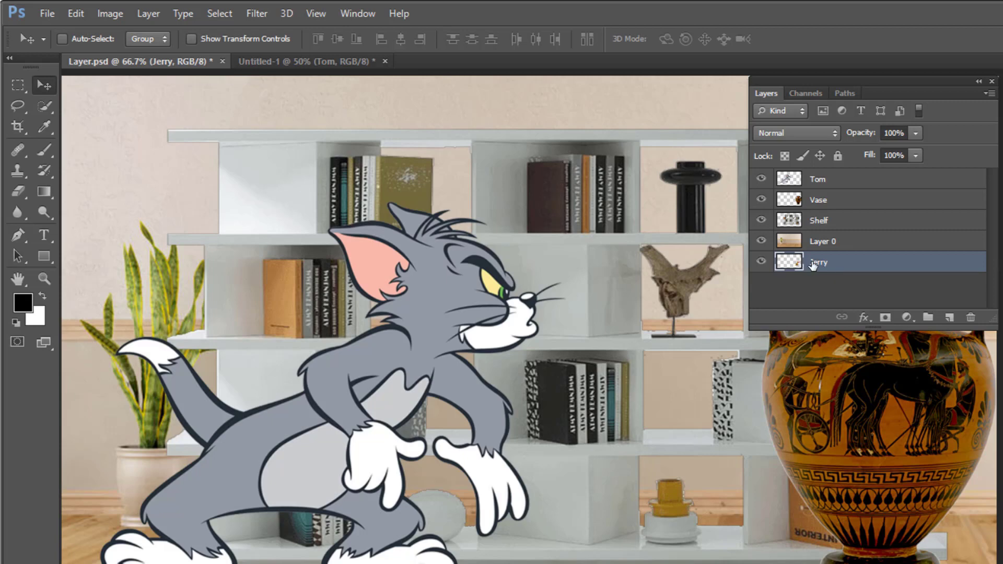
Step: Turn Layer 0 back into the locked Background using Background from Layer
left_click(847, 246)
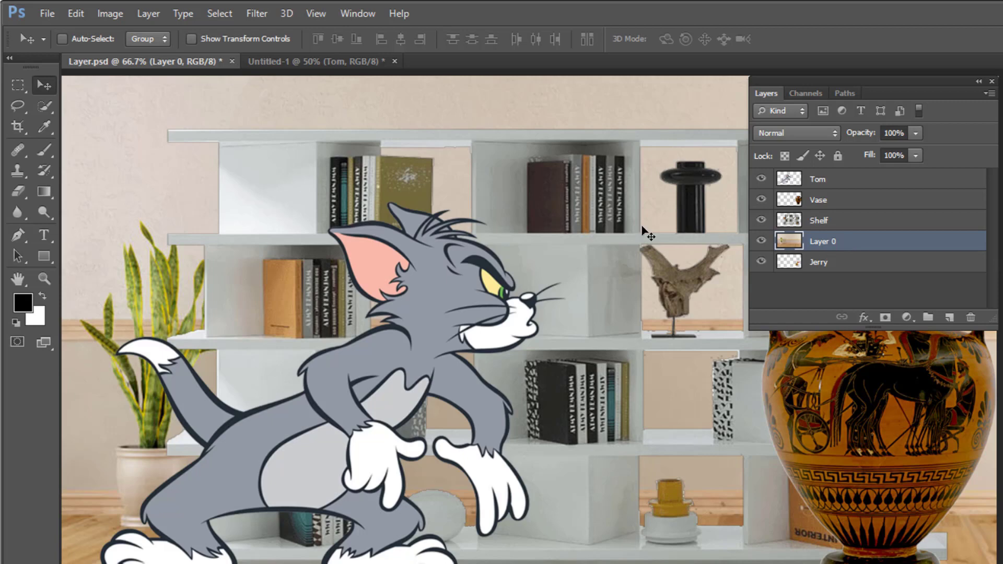
left_click(148, 15)
mouse_move(153, 31)
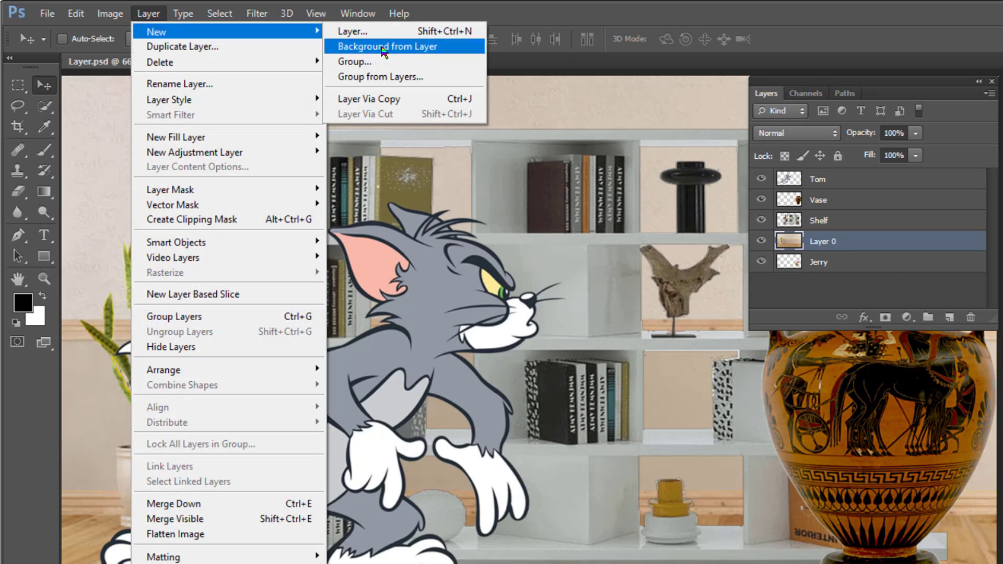
left_click(385, 48)
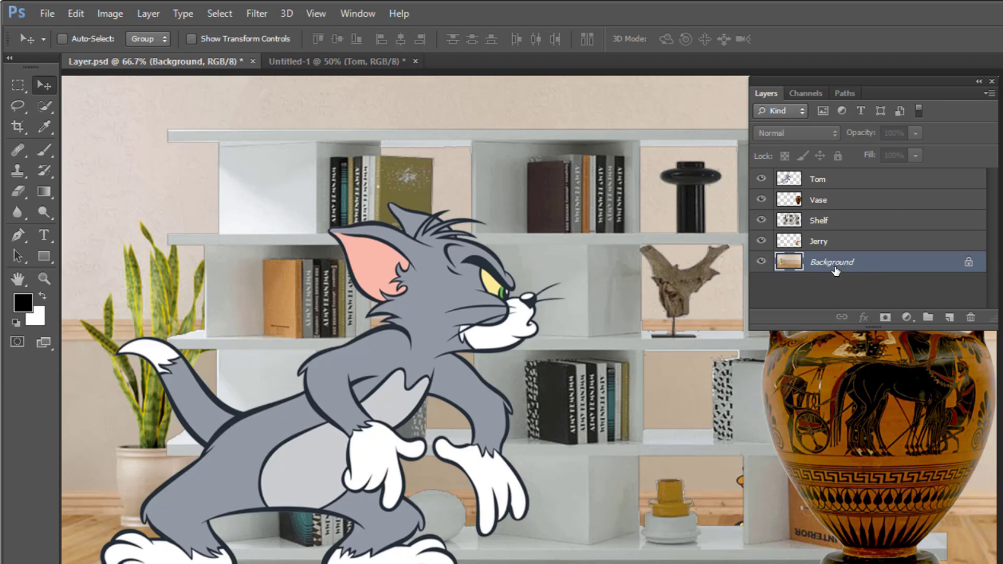
Step: Bring the Jerry layer straight to the top of the layer stack, above Tom
left_click(839, 182)
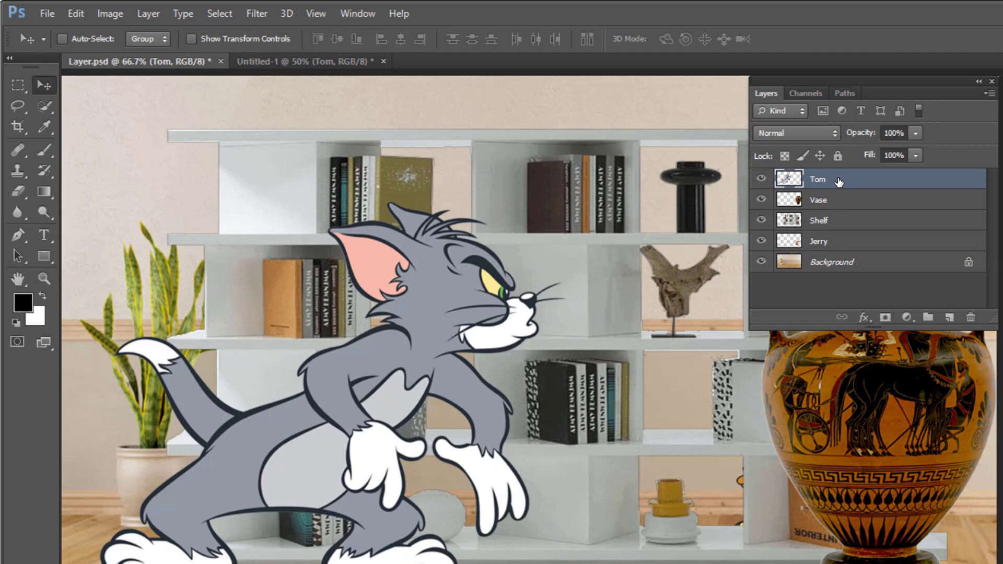
left_click(848, 244)
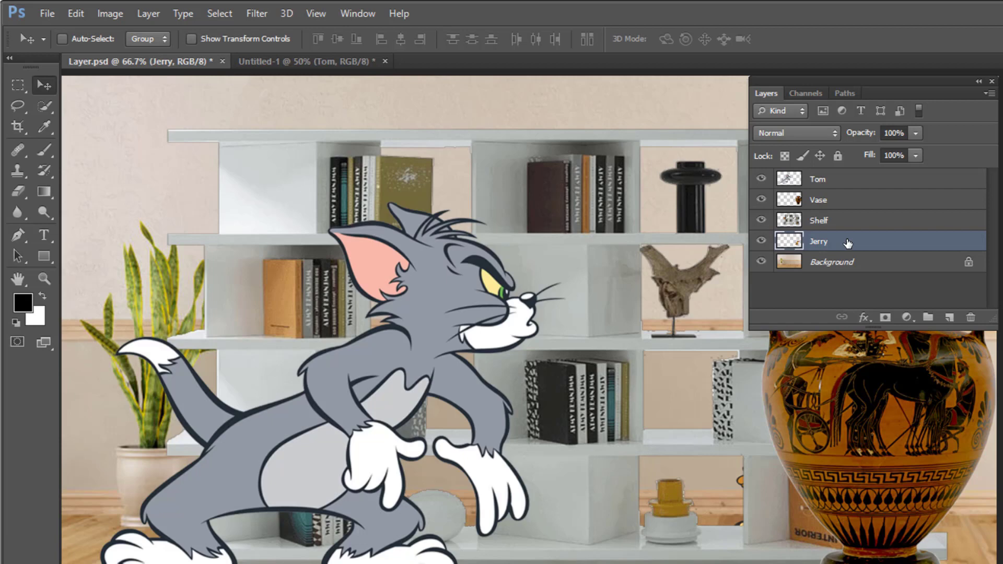
key("ctrl+shift+bracketright")
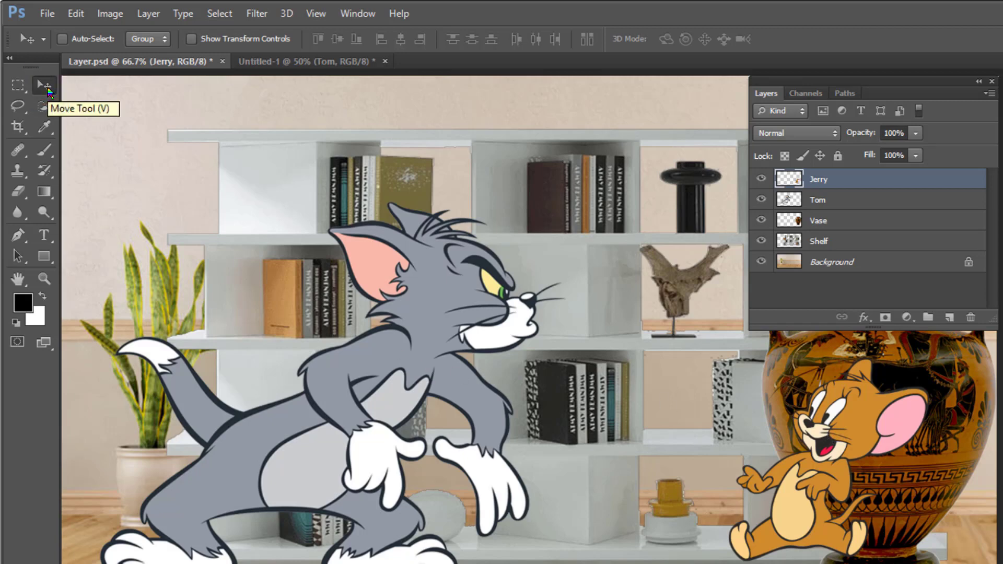
Step: With the Move tool, shift Jerry slightly down and to the left, and shift Tom slightly to the right
key("v")
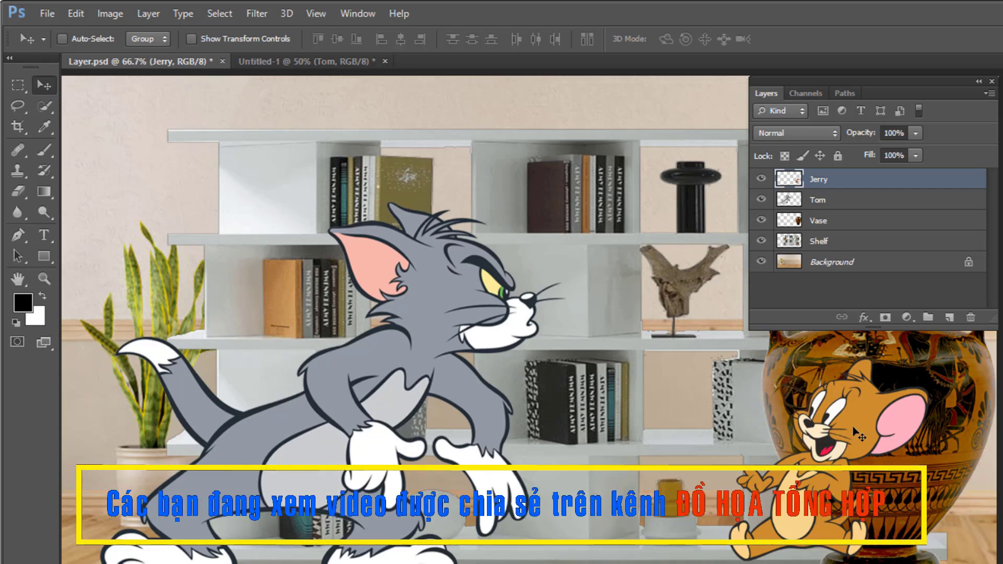
left_click_drag(854, 428, 841, 443)
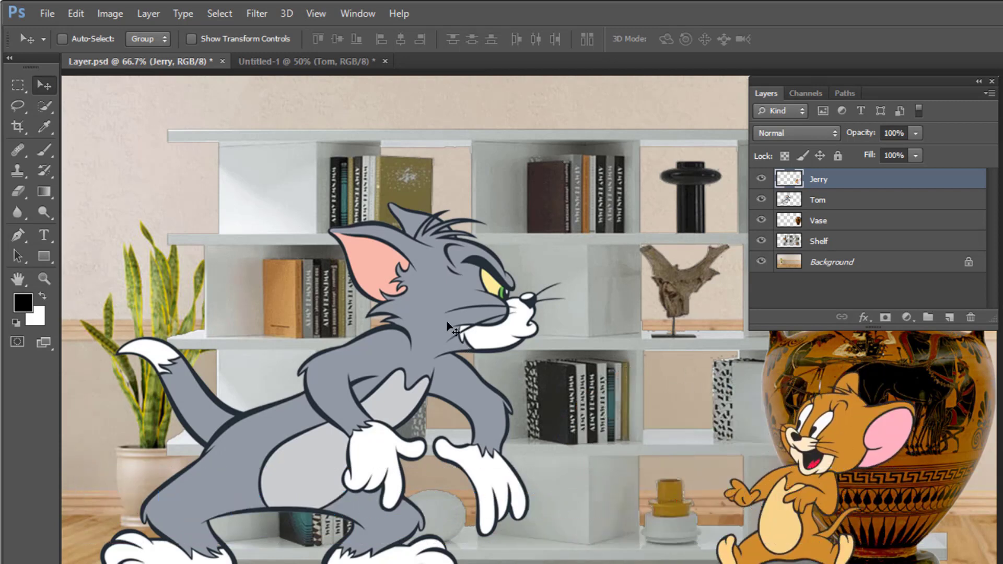
left_click(833, 204)
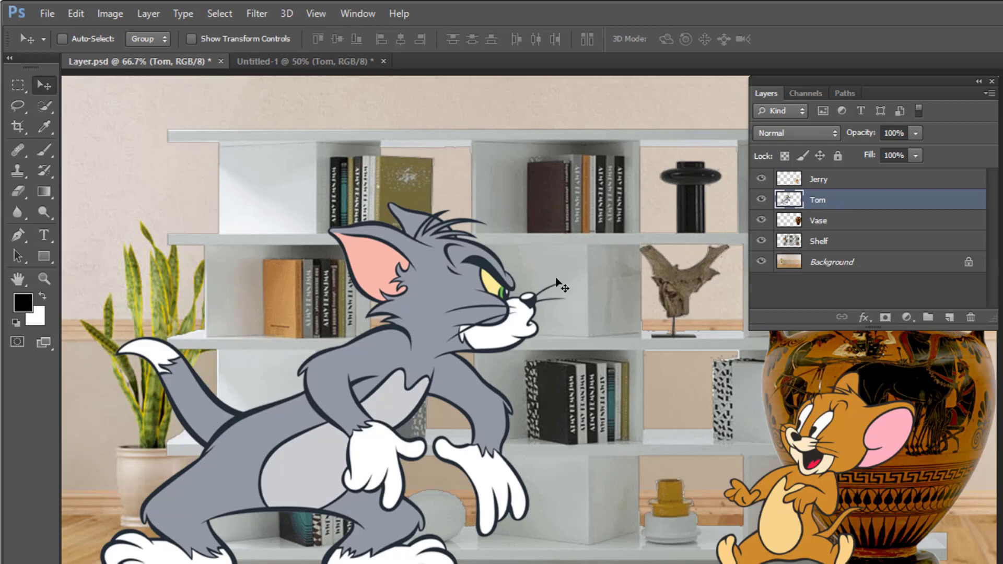
left_click_drag(446, 320, 476, 324)
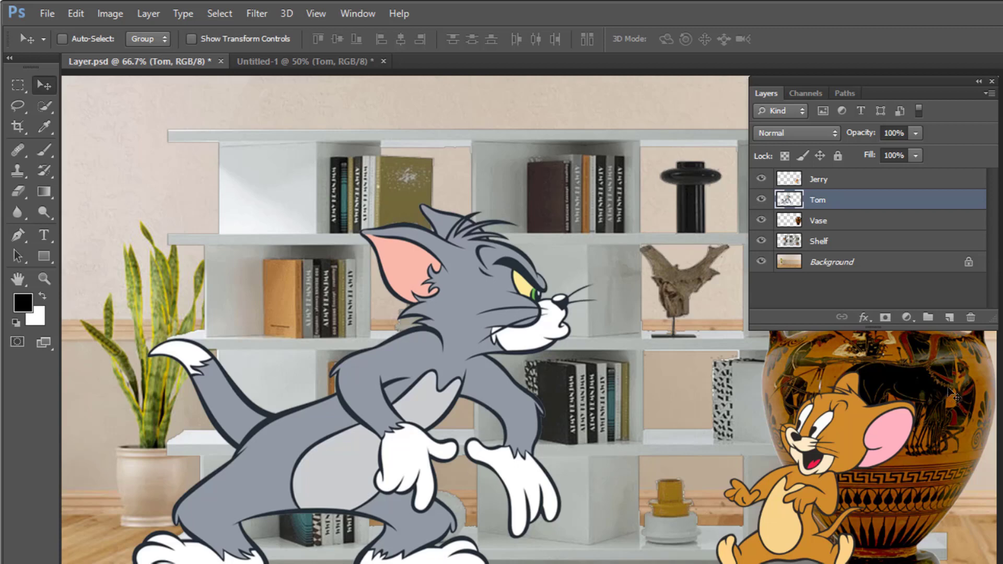
Step: Select the Vase layer and shift the vase slightly to the left behind Jerry
left_click(859, 225)
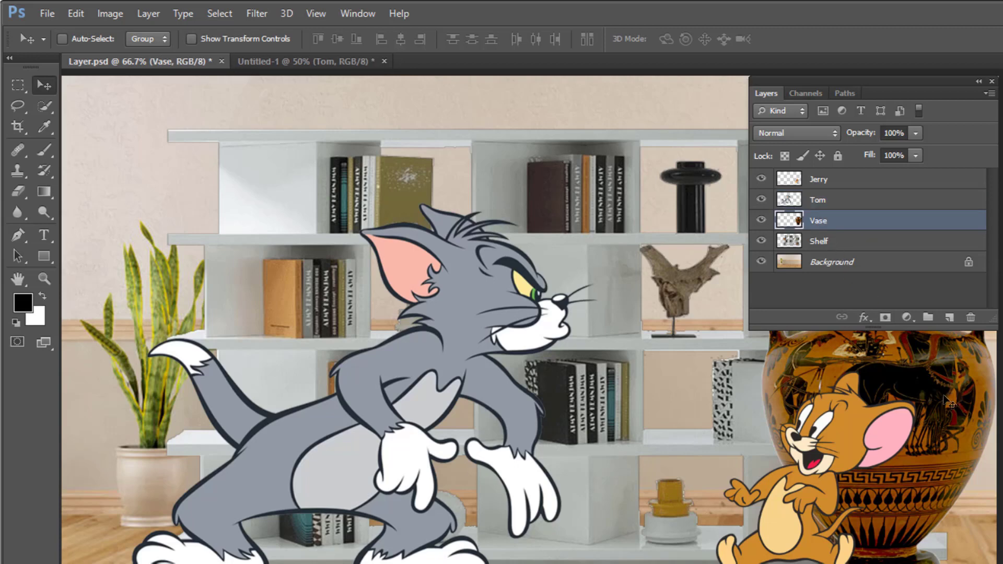
left_click_drag(946, 400, 925, 403)
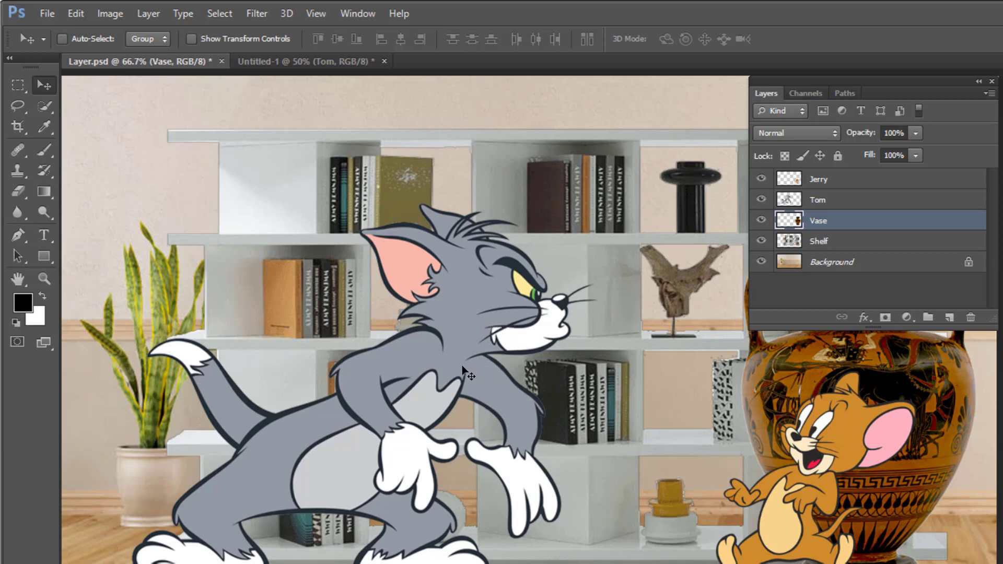
Step: Choose the Shelf layer from the list of layers beneath Jerry on the canvas and shift the shelf slightly down and to the left
right_click(517, 288)
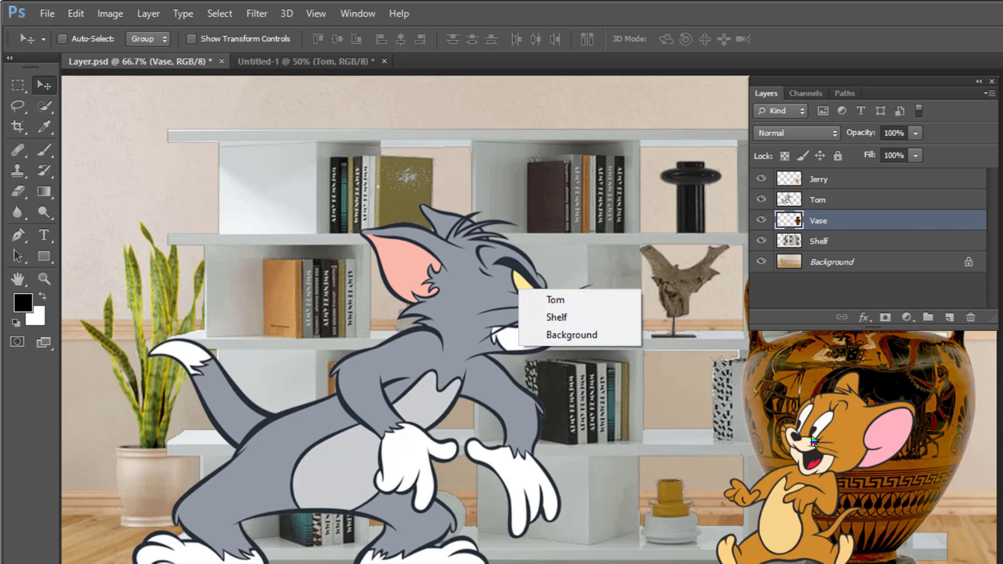
left_click(668, 411)
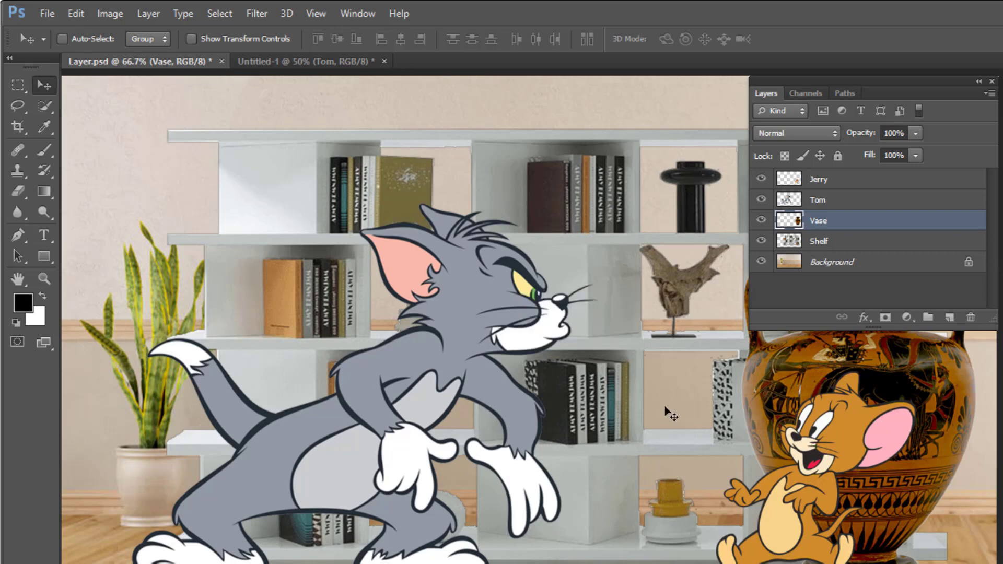
right_click(843, 434)
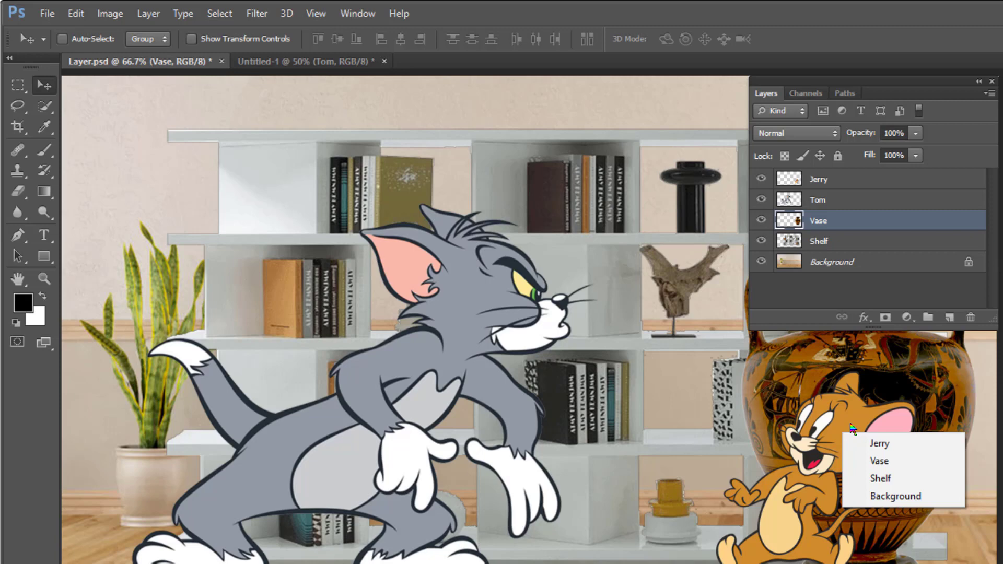
left_click(880, 479)
left_click_drag(679, 400, 673, 406)
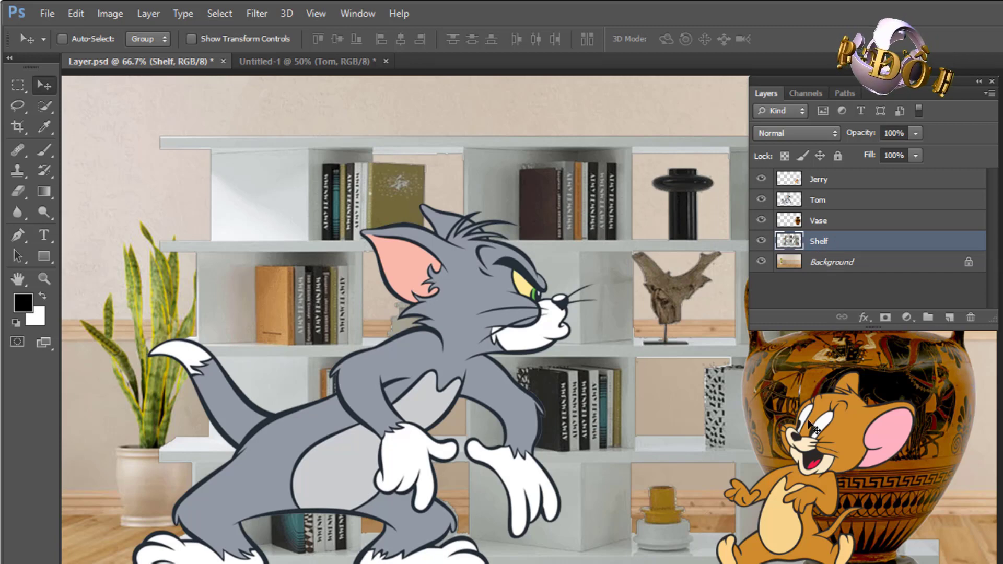
Step: List the layers beneath Tom's head and beneath the empty part of the shelf on the canvas
right_click(453, 311)
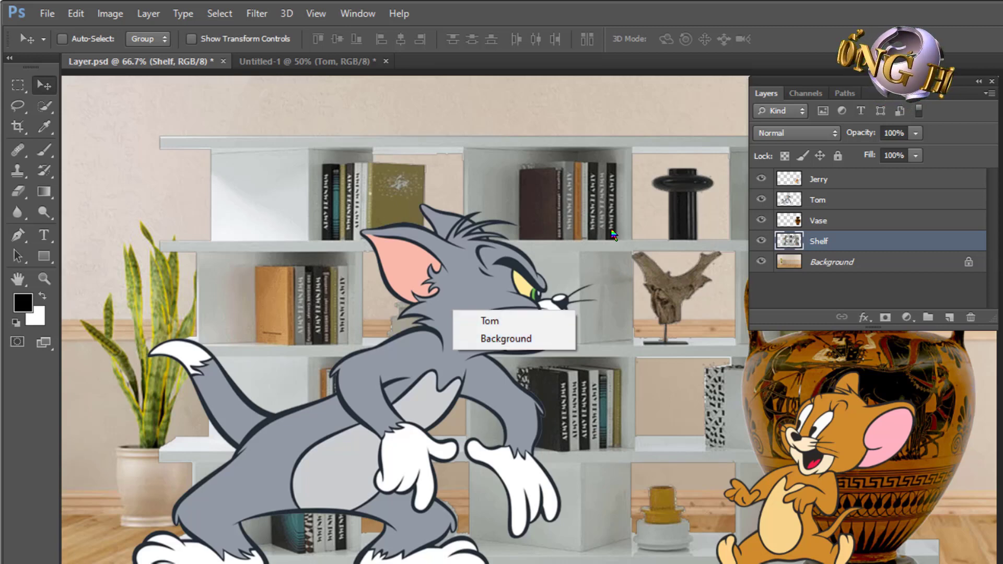
right_click(601, 258)
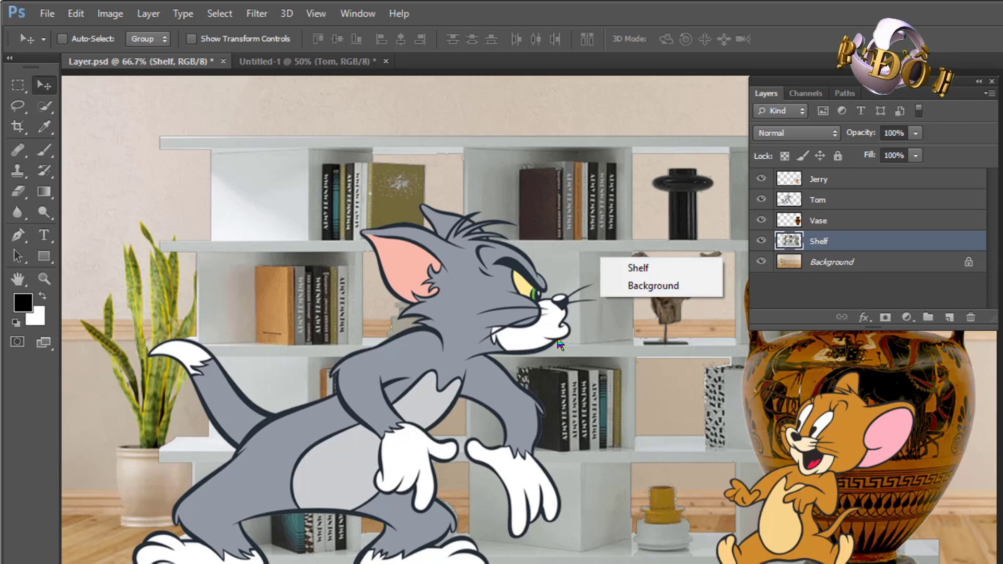
left_click(643, 387)
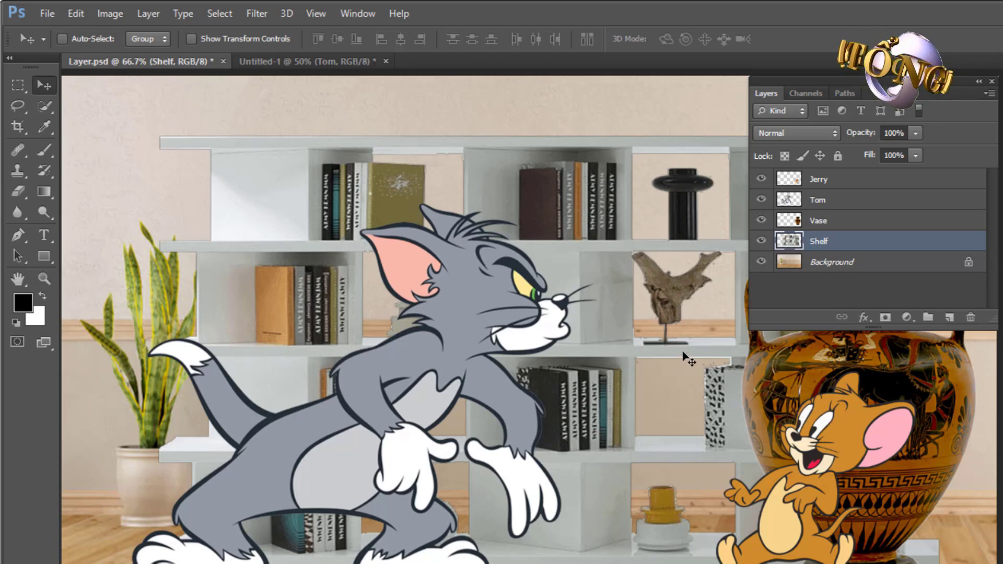
Step: Select the Tom layer and shift Tom slightly down and to the left, and reselect the Shelf layer from the canvas
left_click(840, 201)
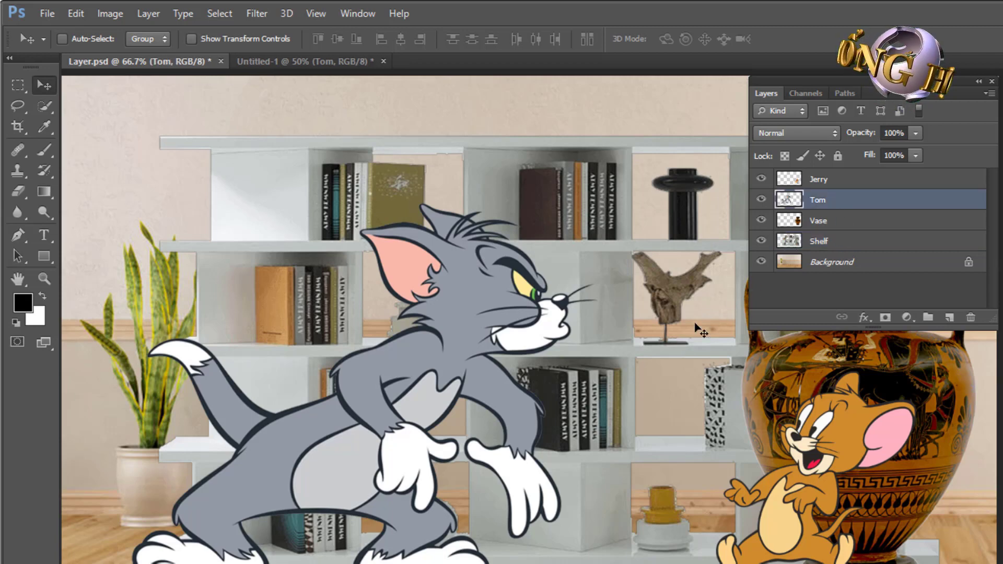
left_click_drag(696, 326, 672, 367)
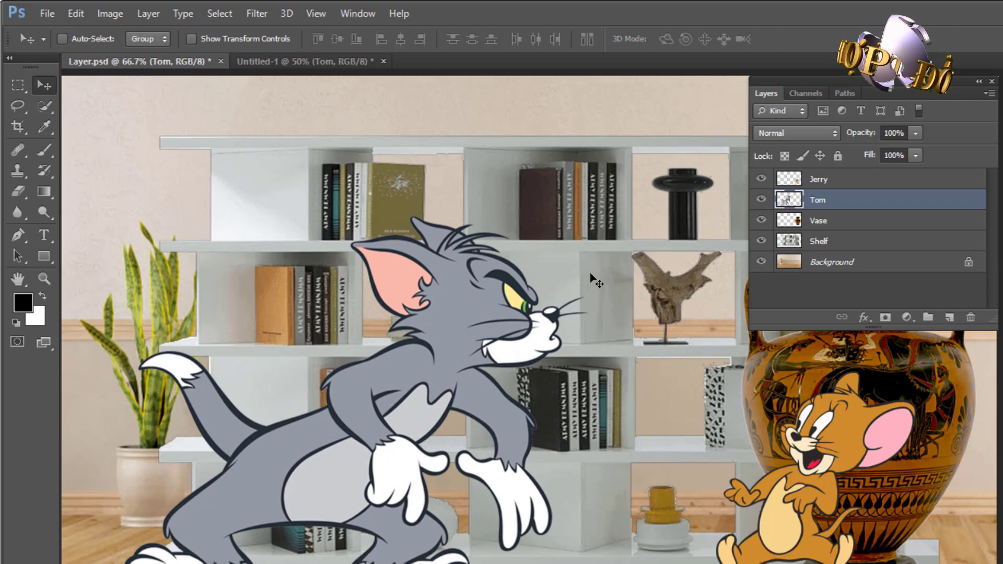
right_click(656, 354)
left_click(674, 365)
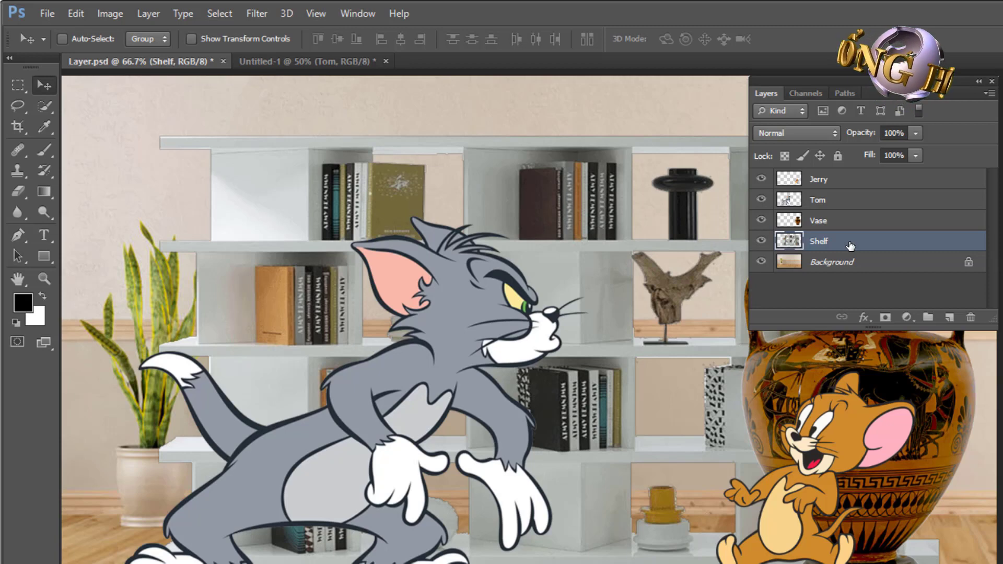
Step: List the layers beneath the shelf, Tom and Jerry, choose Vase from those under Jerry, and shift the vase slightly to the right
right_click(599, 333)
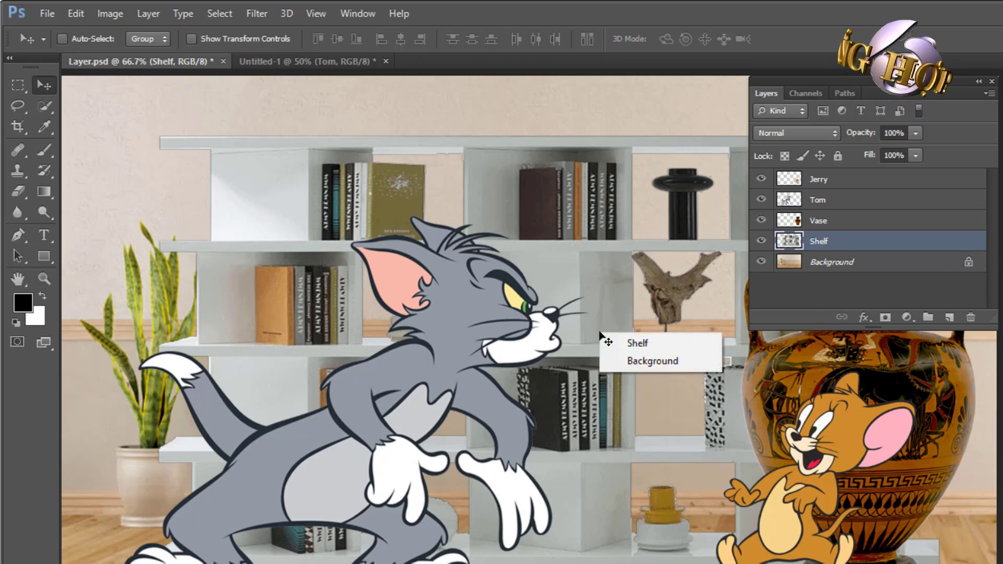
right_click(456, 303)
right_click(456, 303)
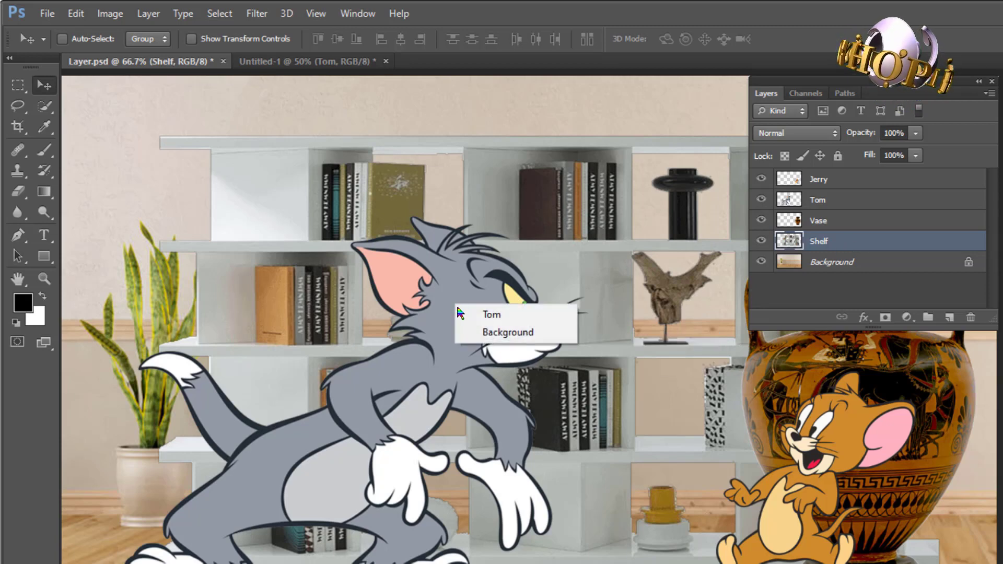
right_click(837, 428)
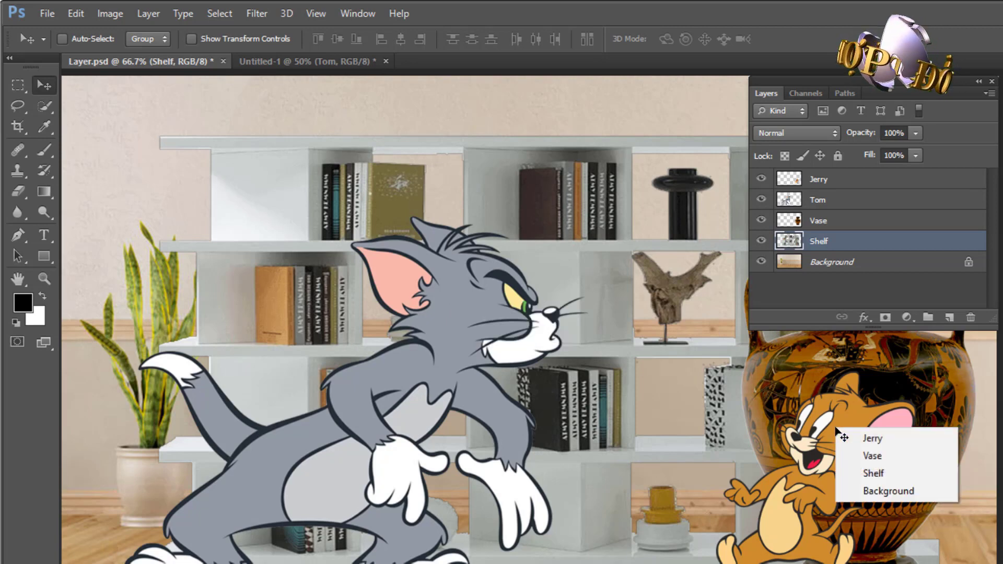
left_click(871, 455)
mouse_move(828, 387)
left_mouse_down()
mouse_move(770, 306)
mouse_move(839, 387)
left_mouse_up()
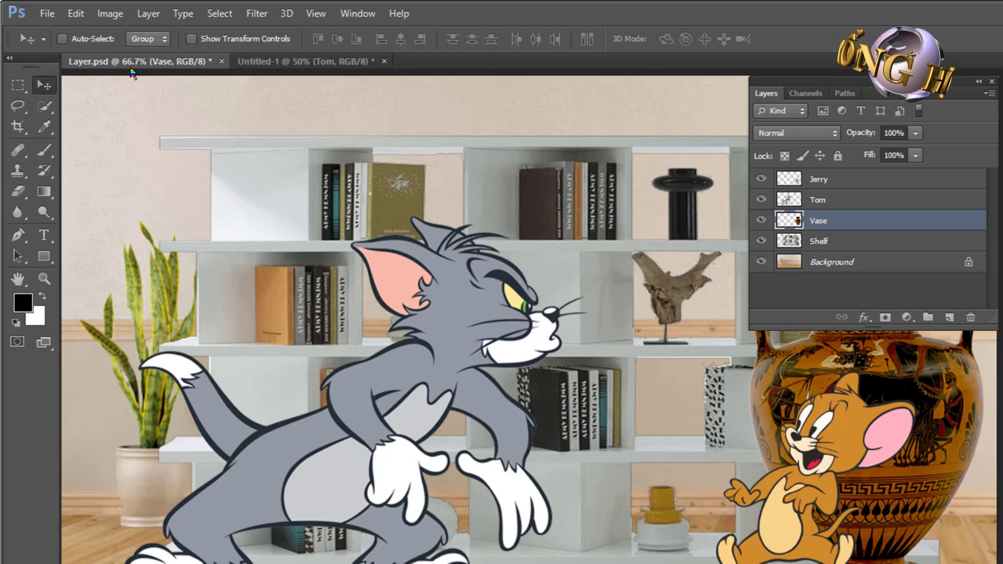
Step: Turn on Auto-Select for the Move tool and select Tom, Jerry and the shelf in turn directly on the canvas
left_click(64, 42)
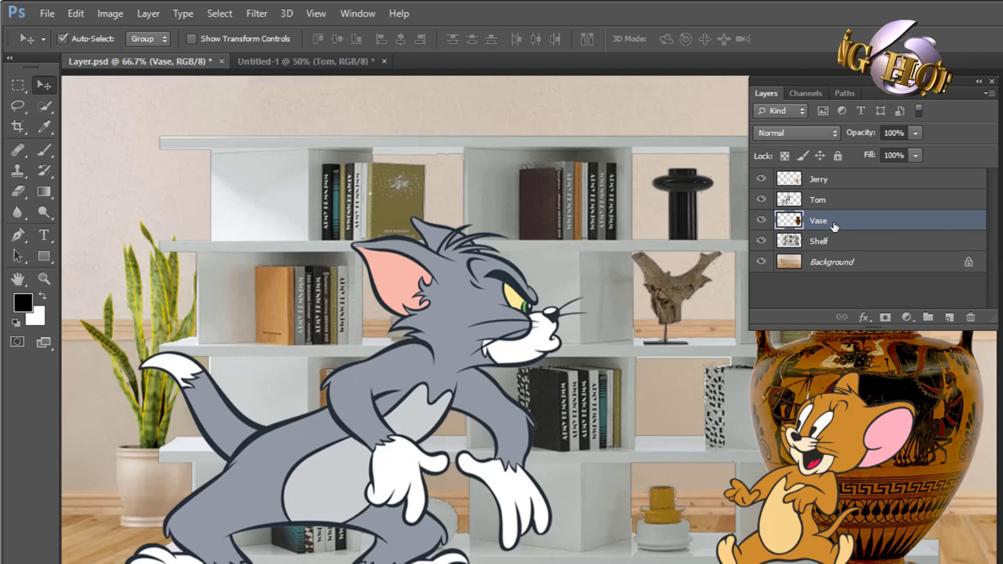
left_click(453, 318)
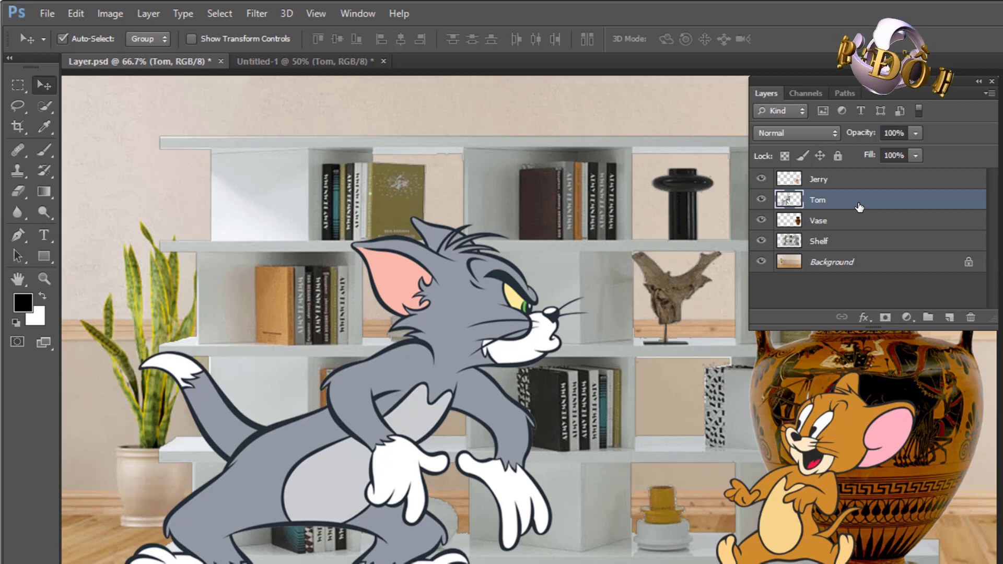
left_click(845, 431)
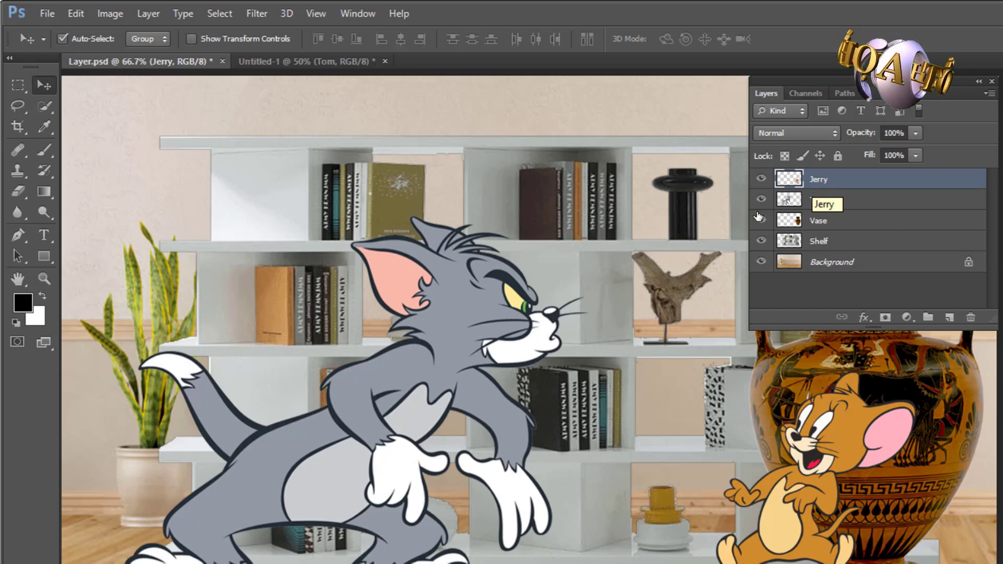
left_click(556, 253)
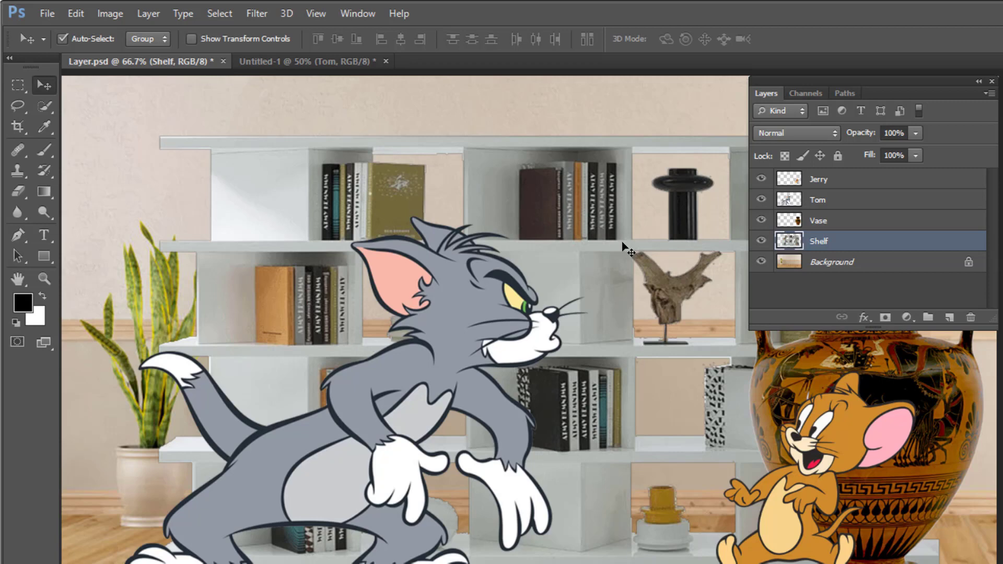
Step: Turn off Auto-Select and select Tom, Jerry and the shelf in turn on the canvas with a temporary auto-select
left_click(64, 38)
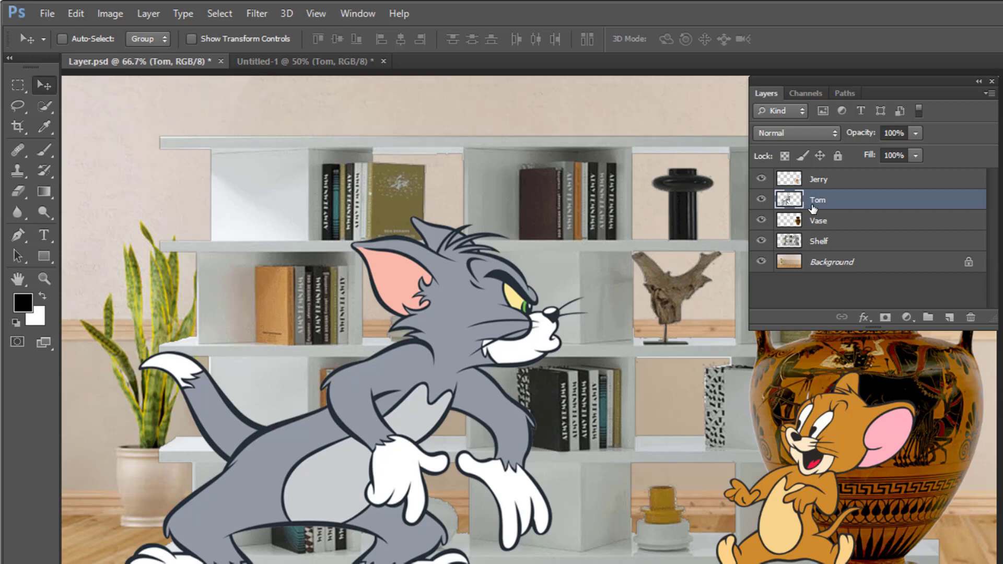
right_click(847, 433, "ctrl+alt")
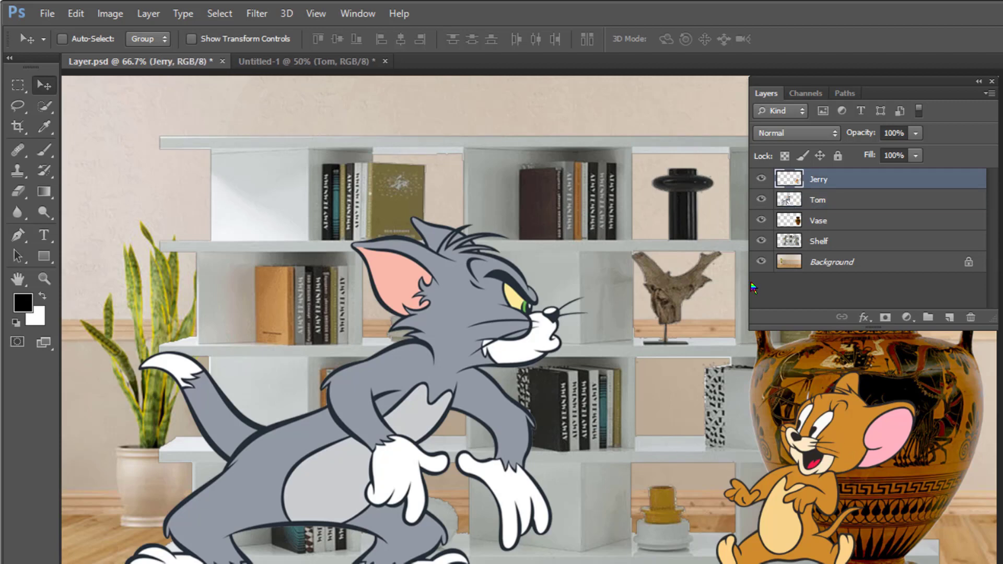
left_click(616, 248, "ctrl")
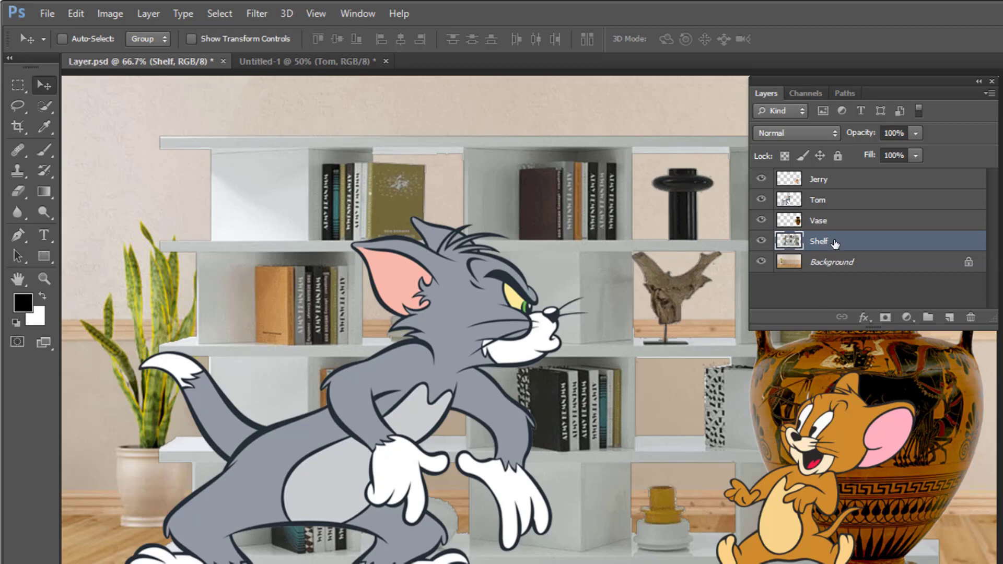
Step: Select the Jerry layer, step the selection down through Tom to Vase, and step it back up to Jerry
left_click(838, 182)
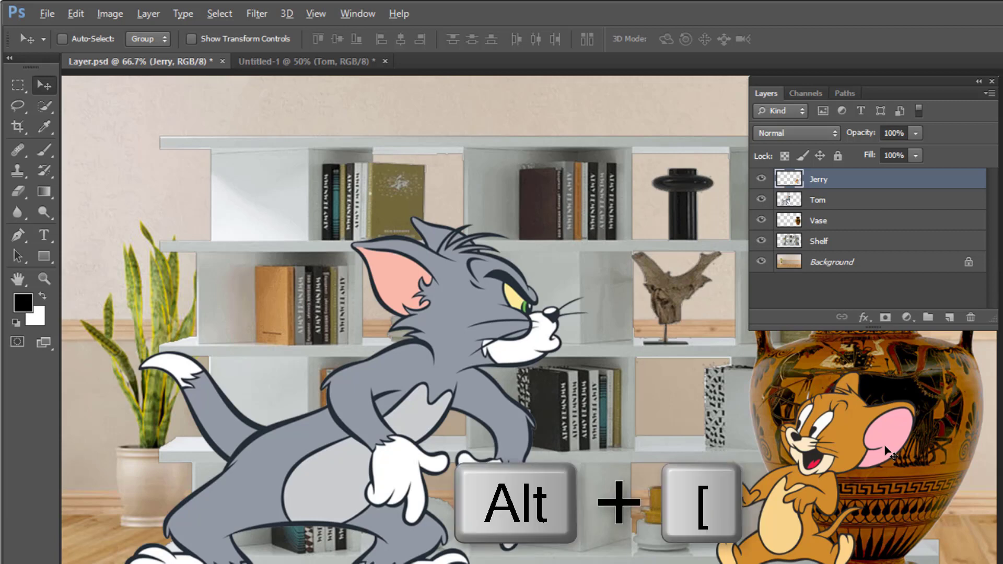
key("alt+bracketleft")
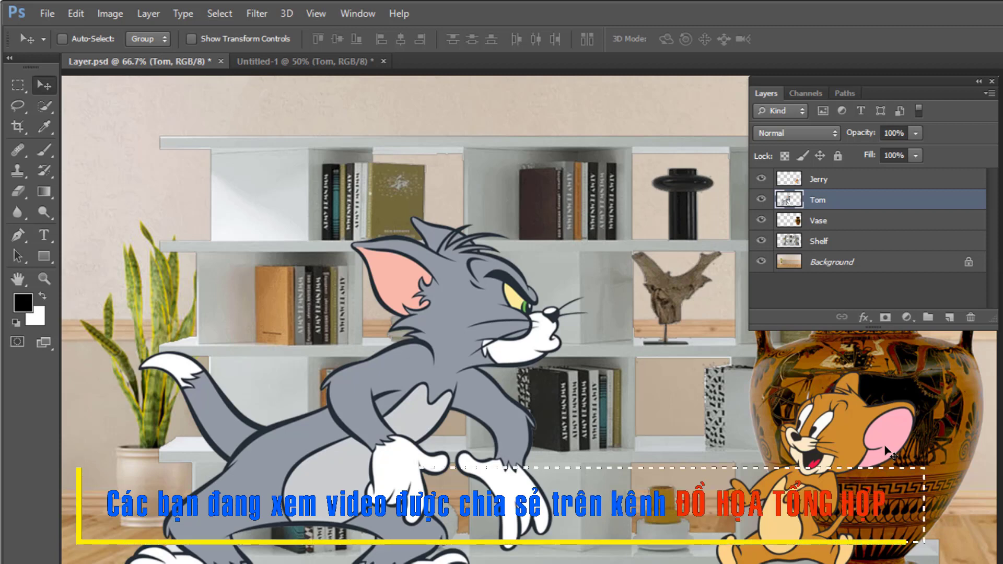
key("alt+bracketleft")
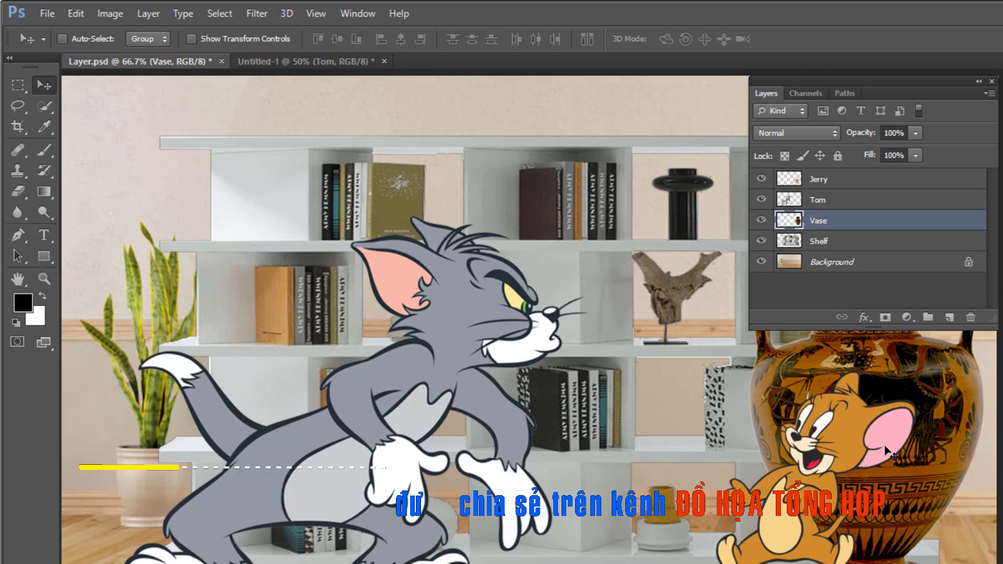
key("alt+bracketright")
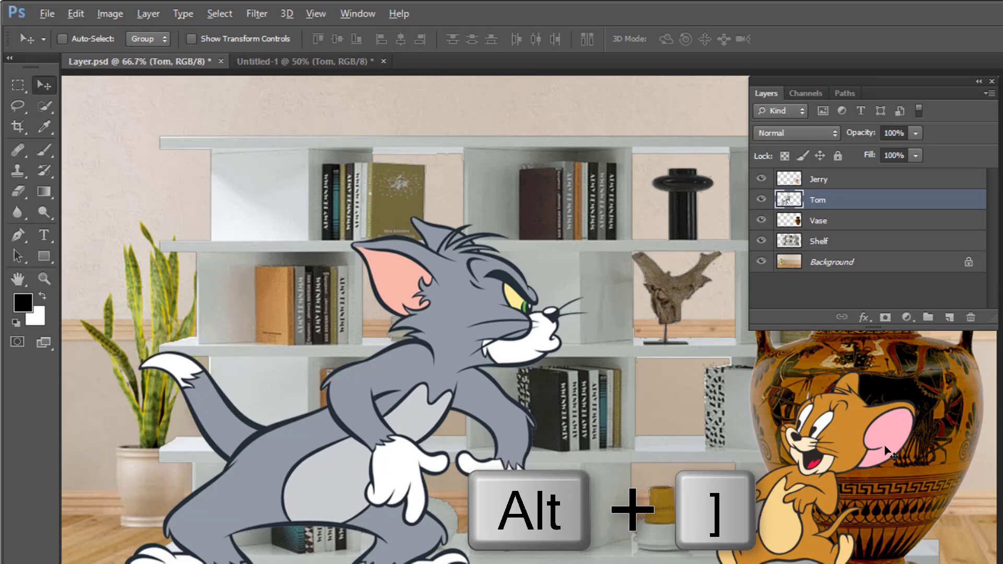
key("alt+bracketright")
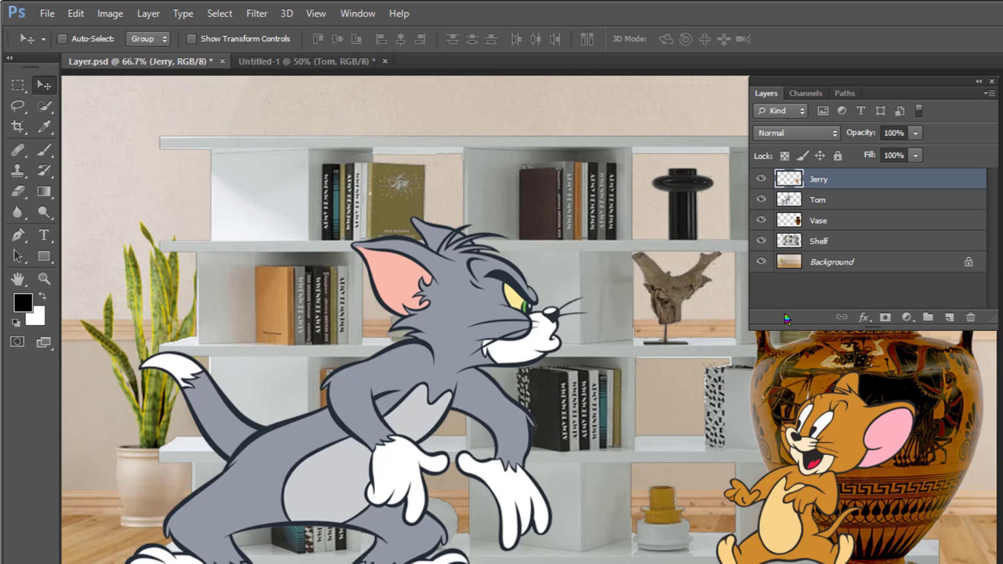
Step: Add a new empty layer directly above Tom and name it demo
left_click(841, 207)
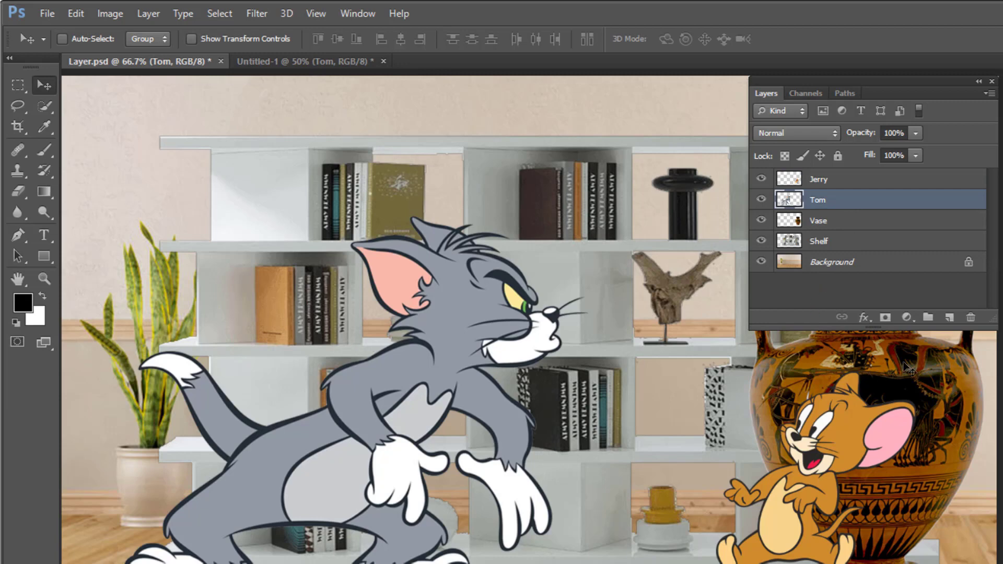
left_click(949, 318)
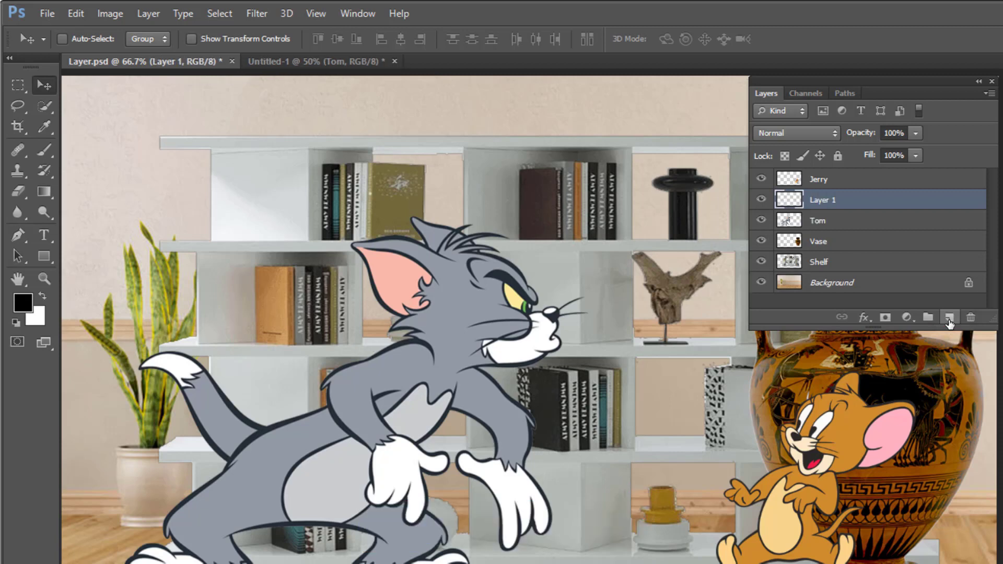
double_click(824, 204)
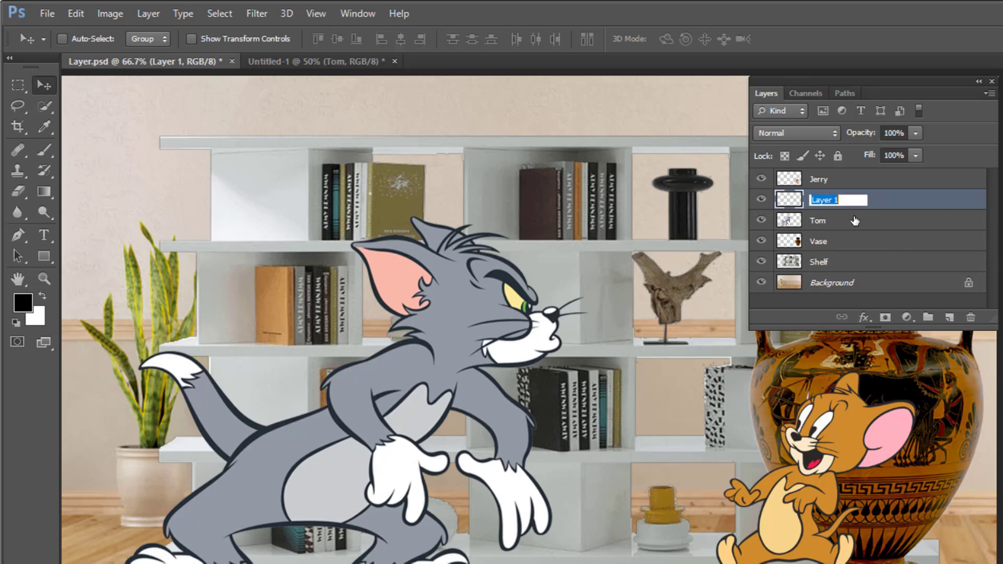
type("demo")
key("Return")
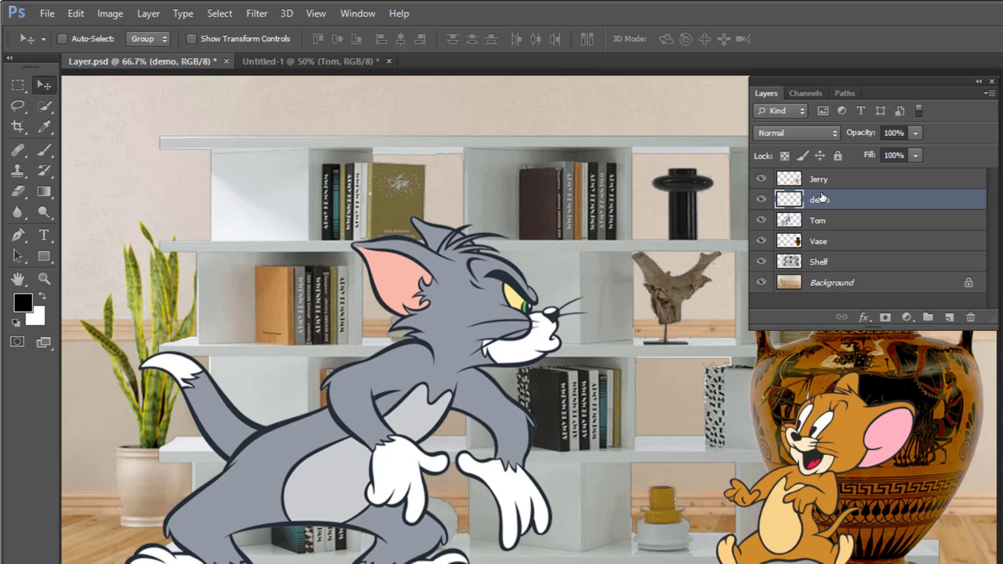
Step: Add one new empty layer directly above the demo layer and another directly below it
left_click(950, 317)
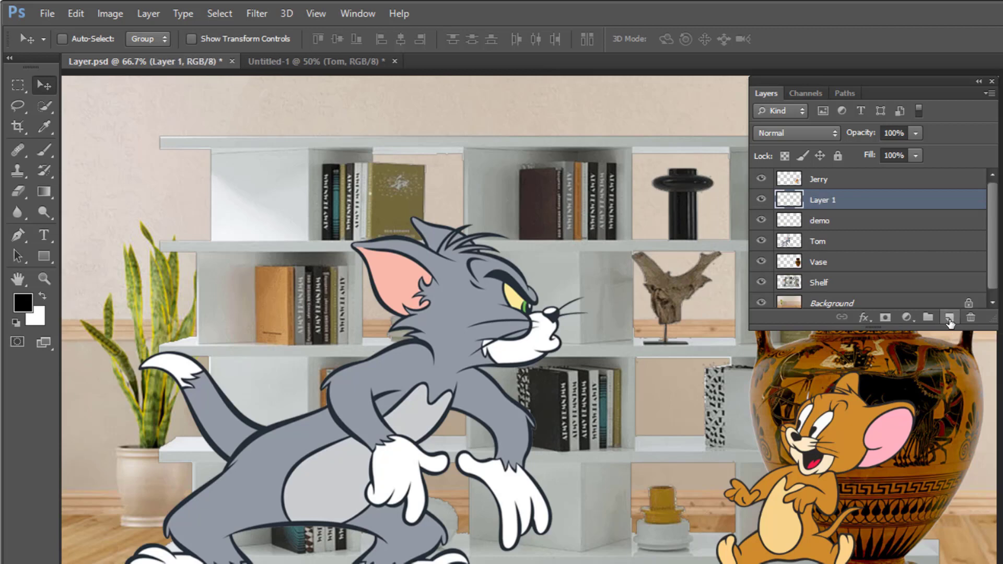
left_click(831, 226)
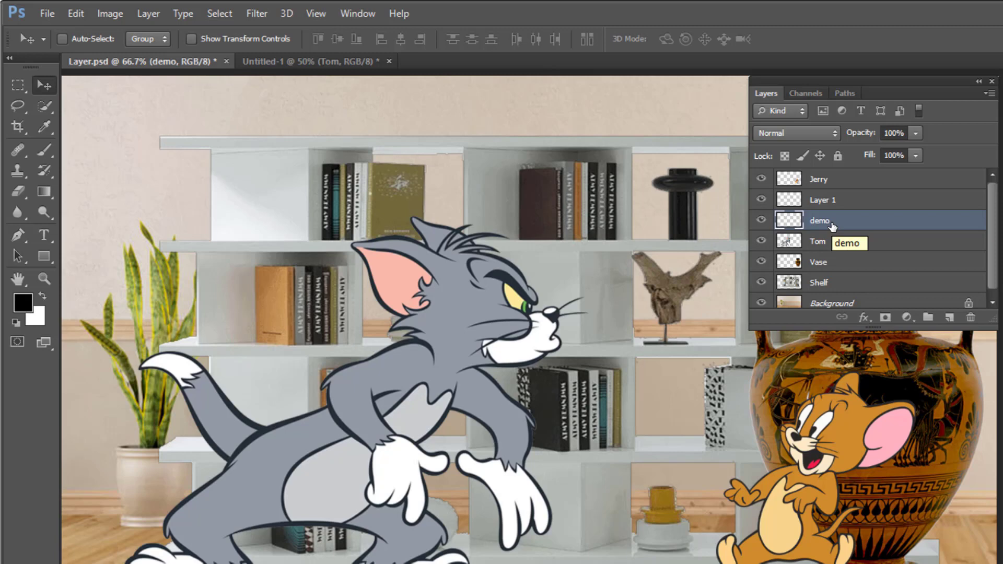
key("ctrl")
left_click(949, 317, "ctrl")
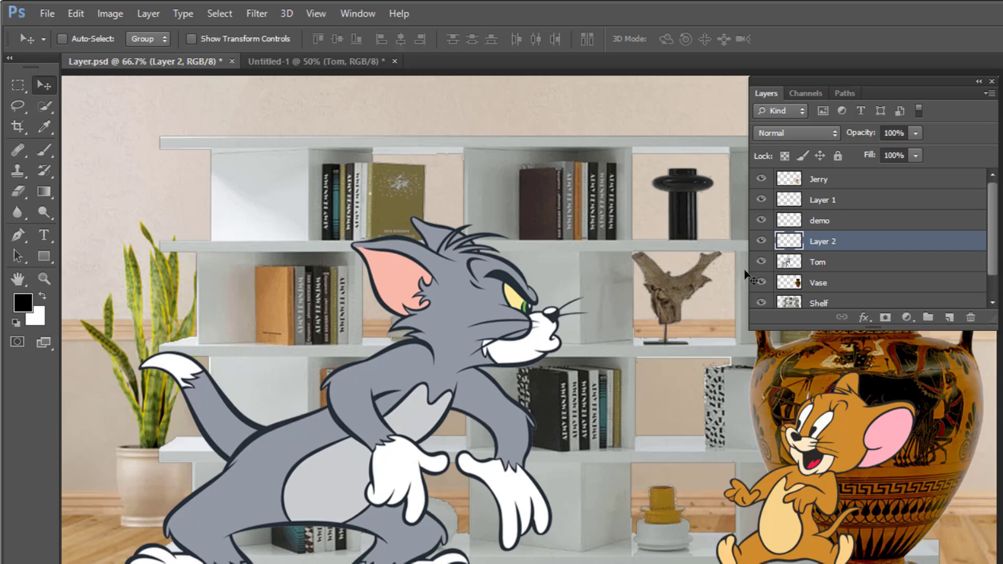
Step: Add two new empty layers with default names and settings, one after the other, directly above Layer 2
left_click(149, 14)
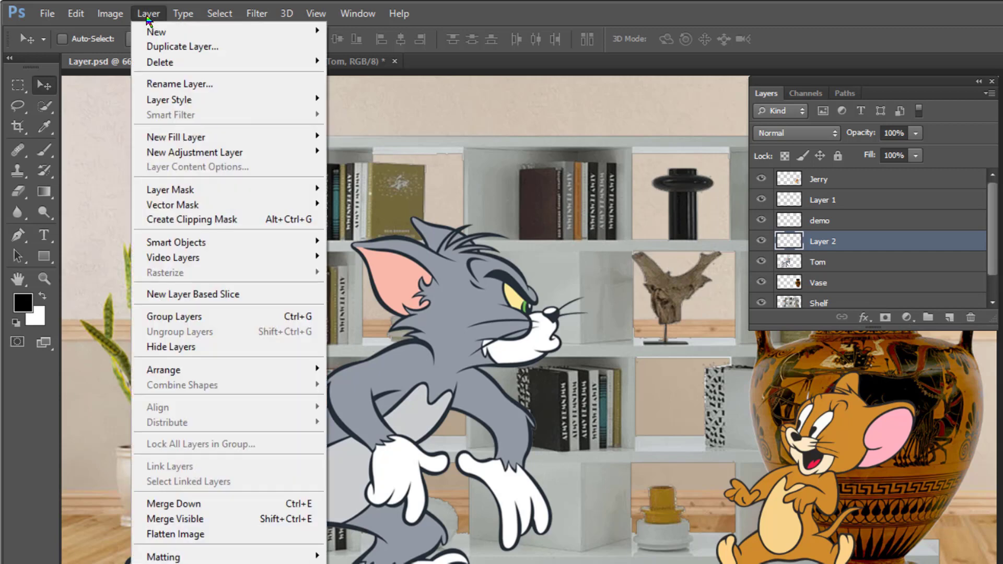
mouse_move(163, 34)
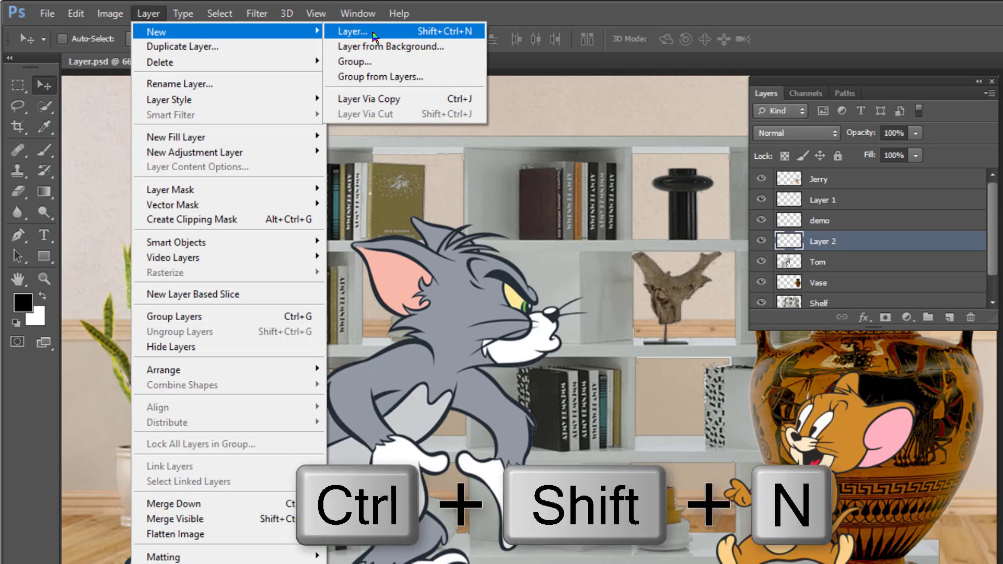
left_click(374, 32)
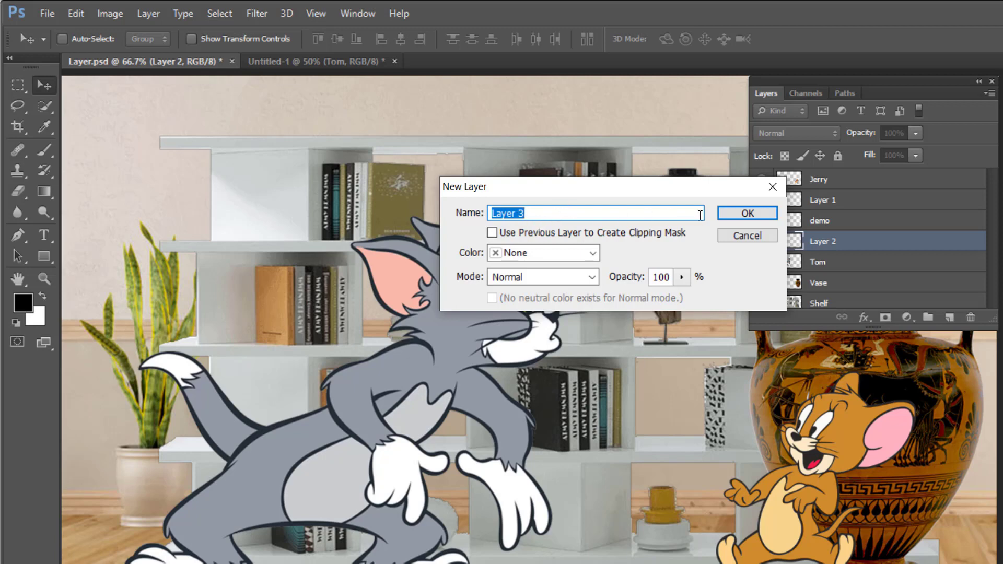
left_click(745, 215)
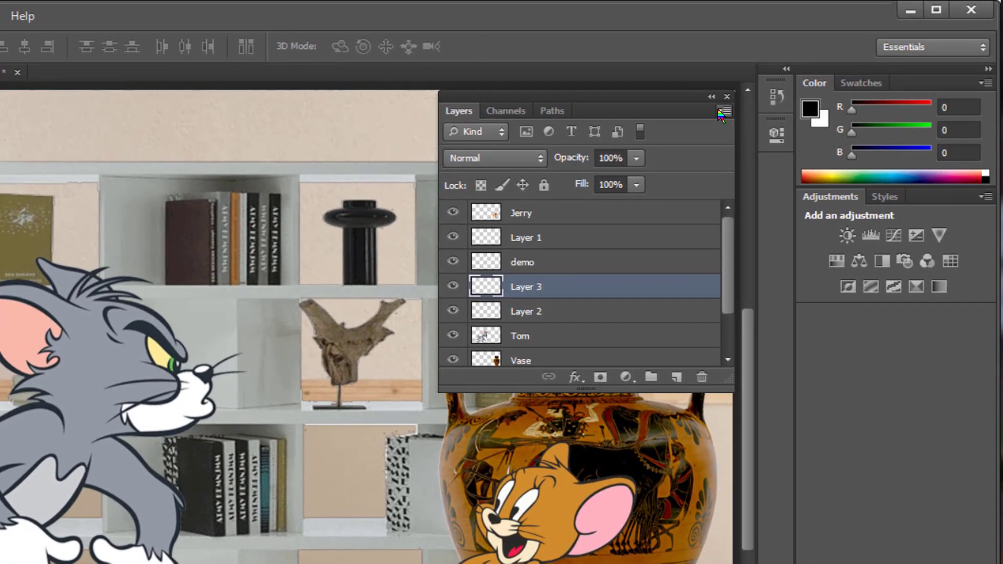
left_click(988, 95)
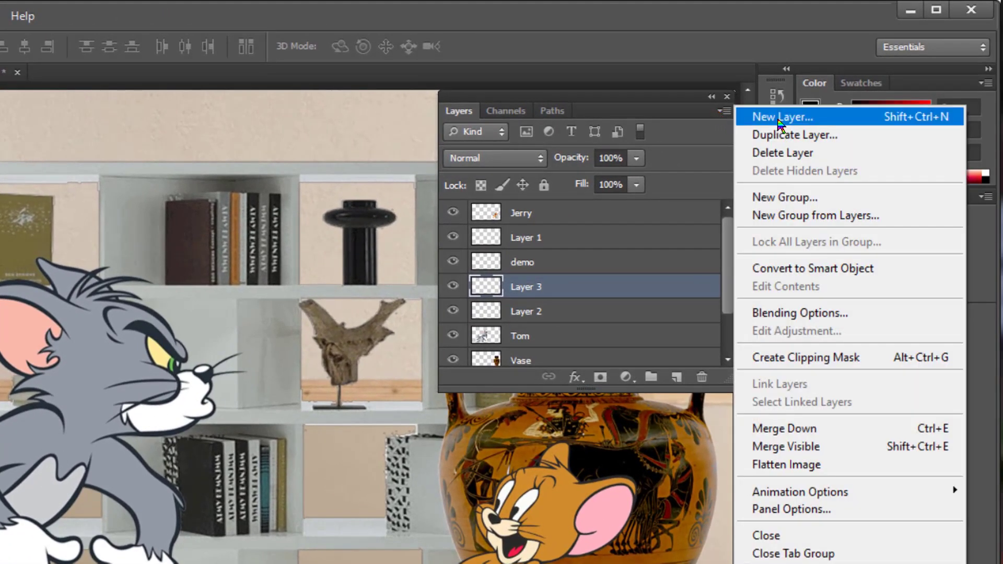
left_click(794, 124)
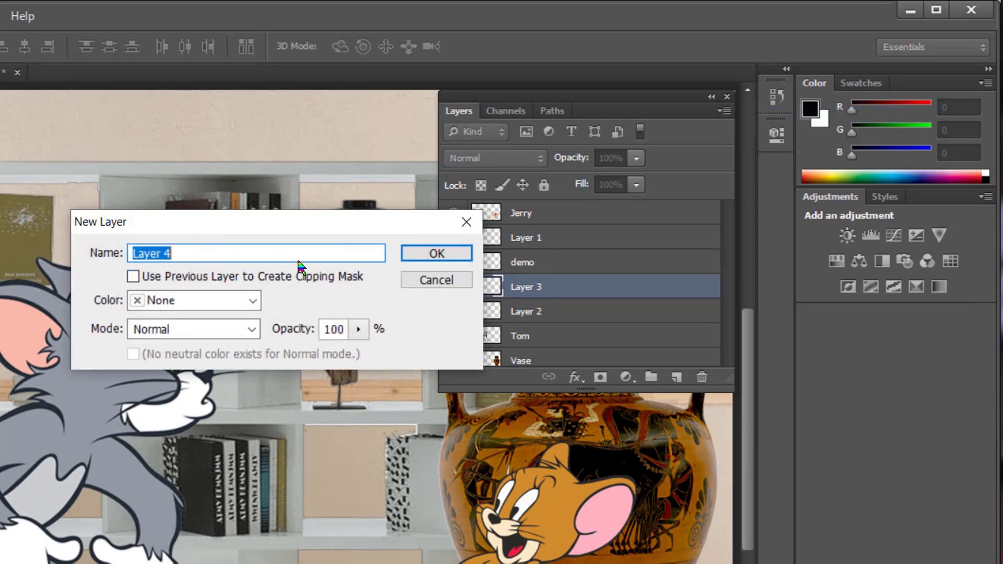
left_click(437, 254)
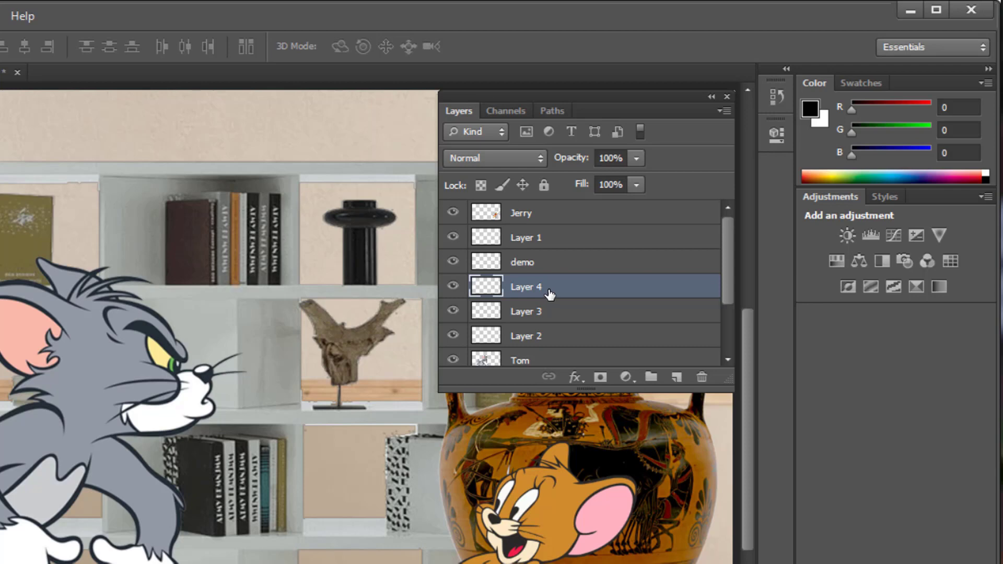
Step: Delete Layer 4 and Layer 3, enlarging the layer list to show more of the stack
key("Delete")
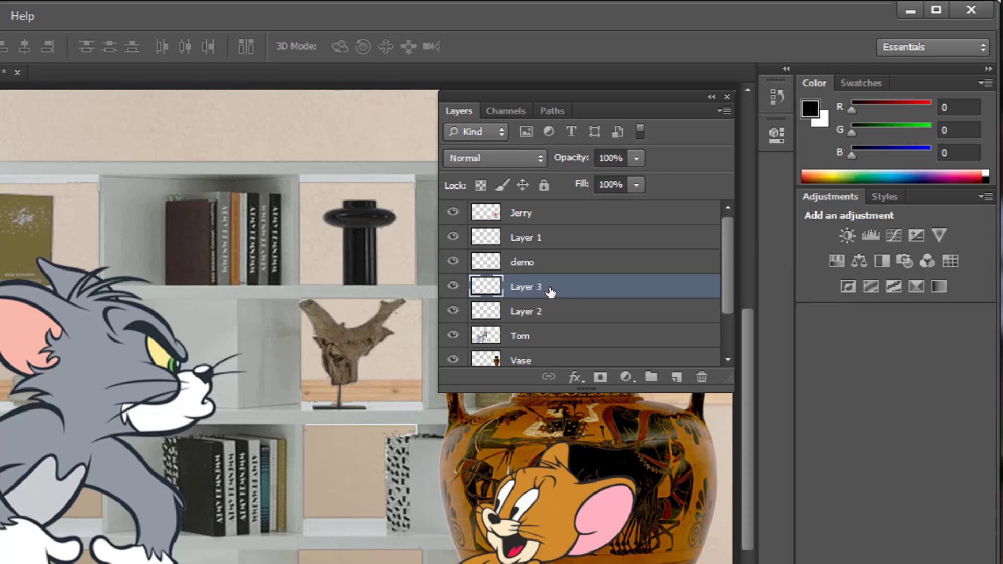
left_click_drag(545, 289, 704, 384)
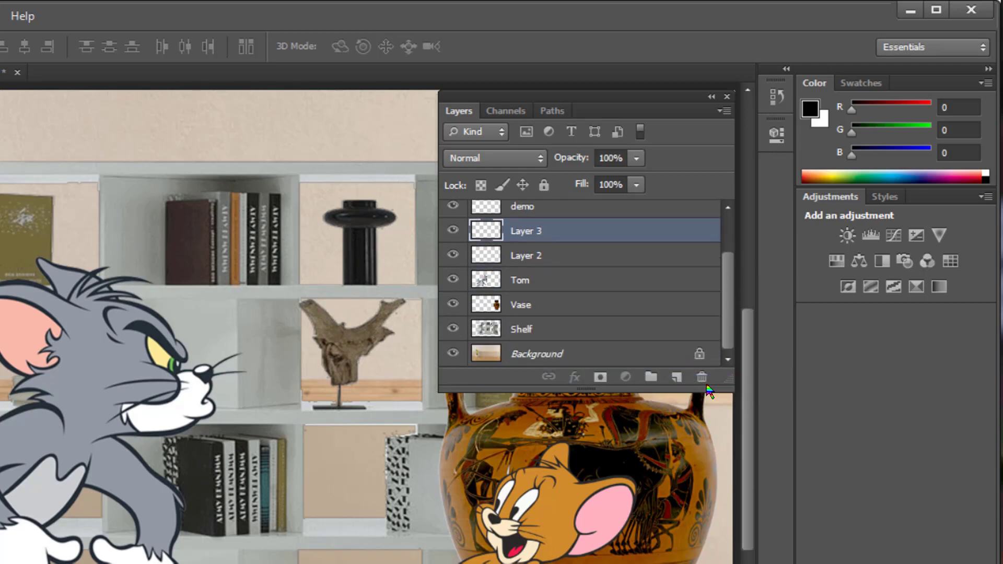
left_click_drag(581, 390, 584, 435)
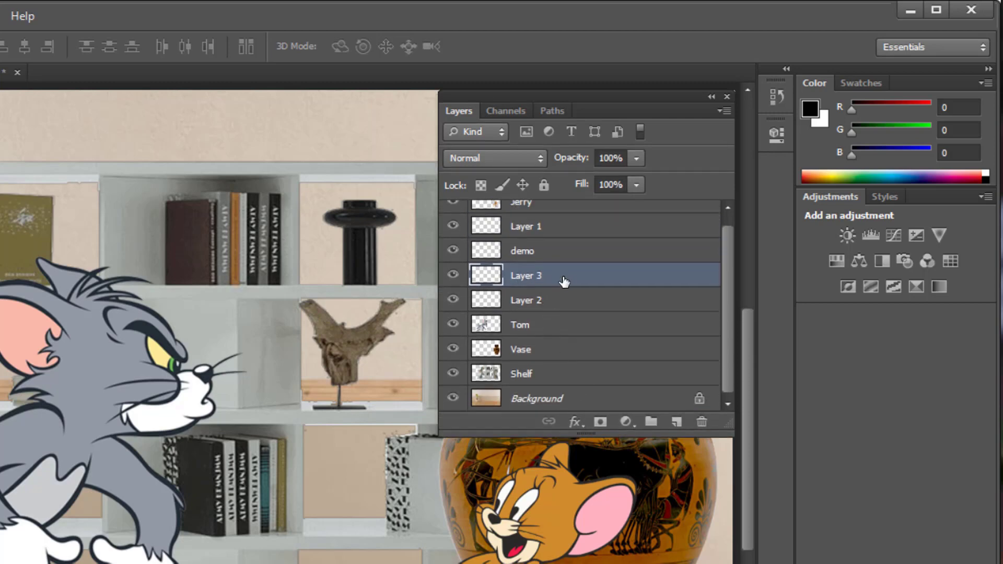
left_click_drag(550, 280, 701, 421)
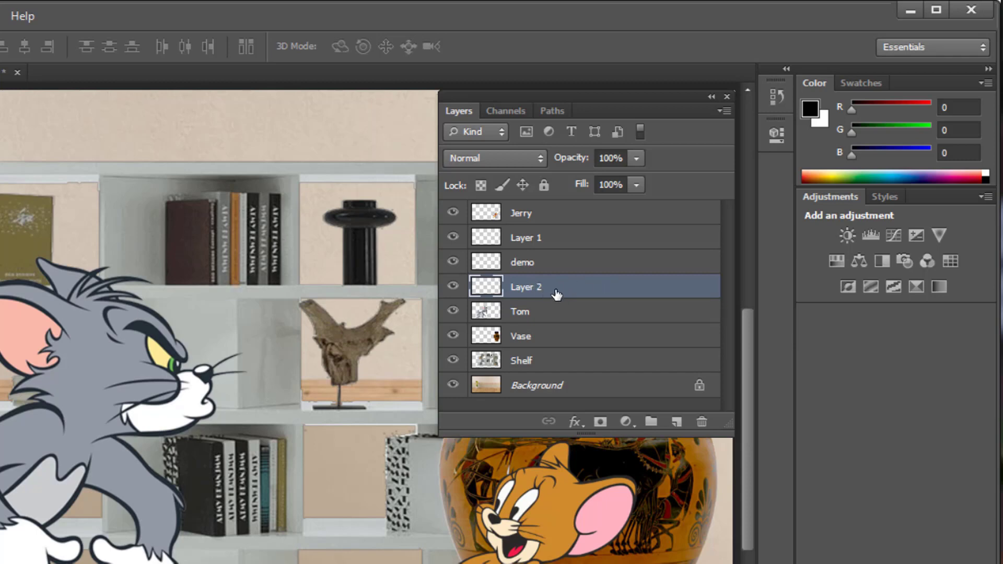
Step: Delete the remaining empty layers Layer 2, demo and Layer 1
left_click(723, 112)
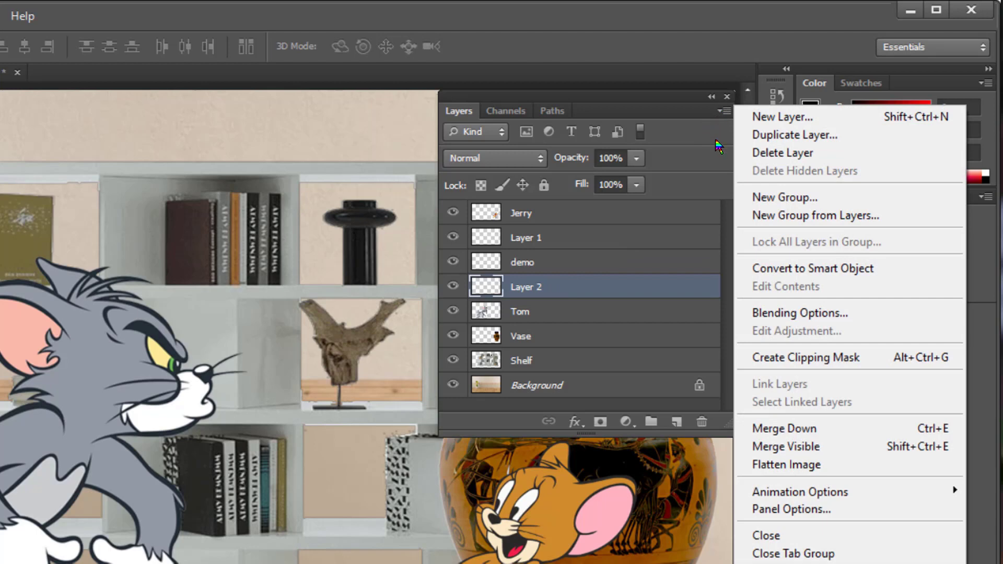
left_click(792, 153)
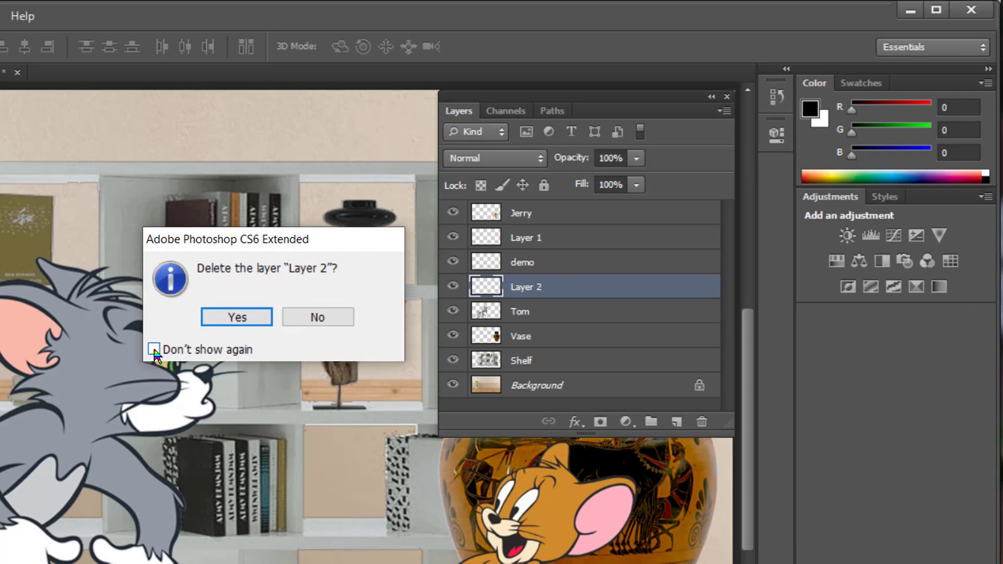
left_click(235, 318)
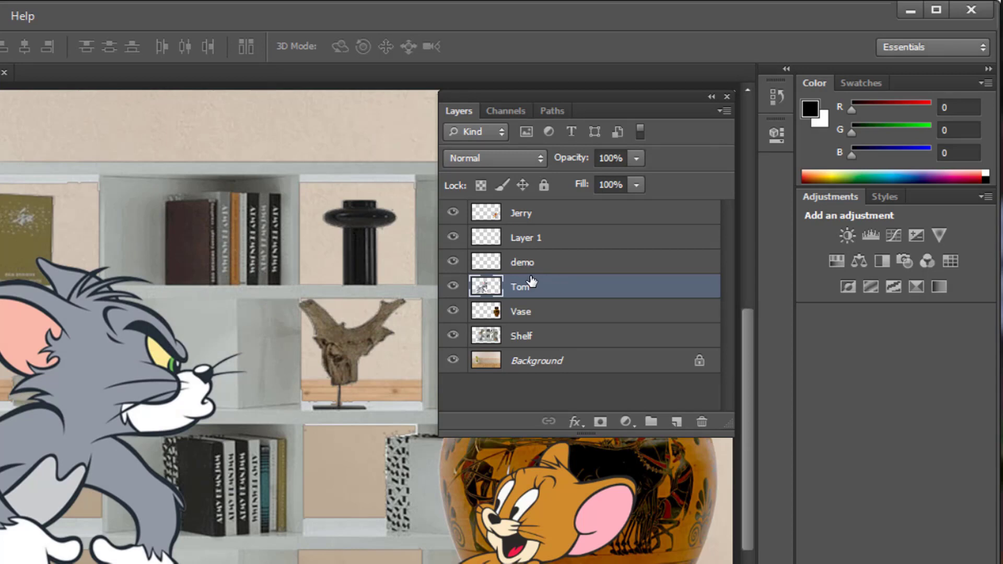
left_click(573, 268)
key("Delete")
left_click(561, 242)
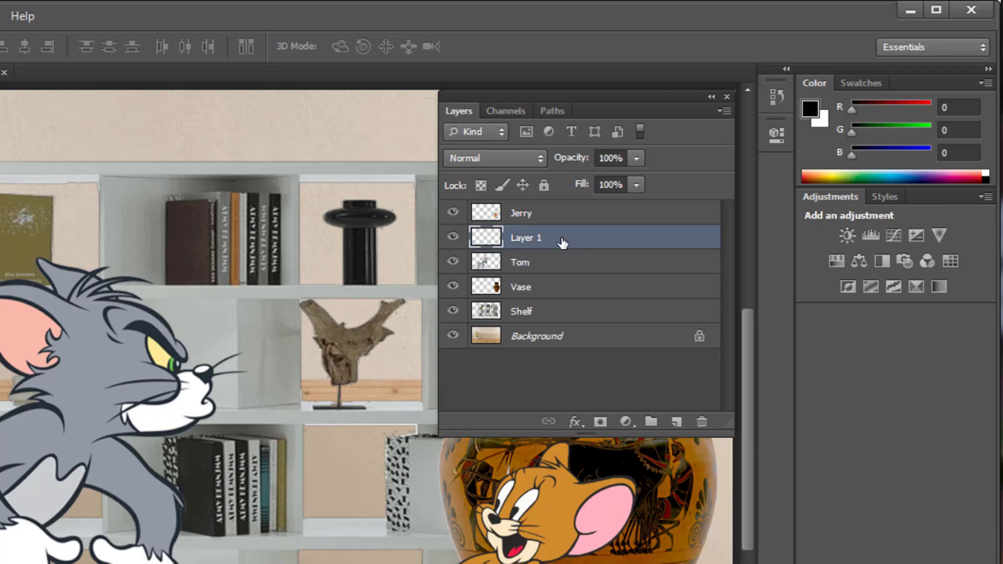
key("Delete")
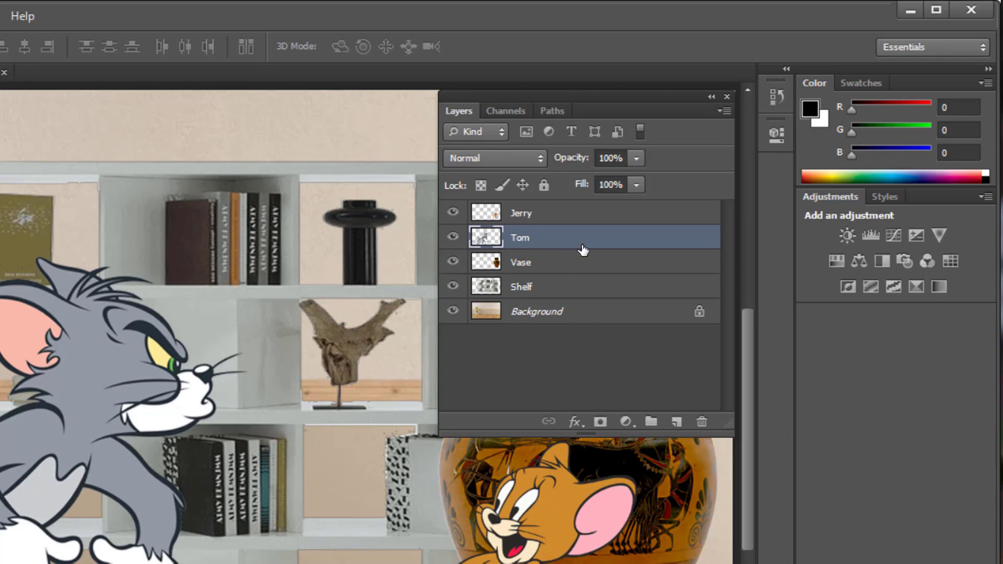
Step: Duplicate the Jerry layer, place the copy to the left of the original Jerry, and delete that copy
left_click(543, 218)
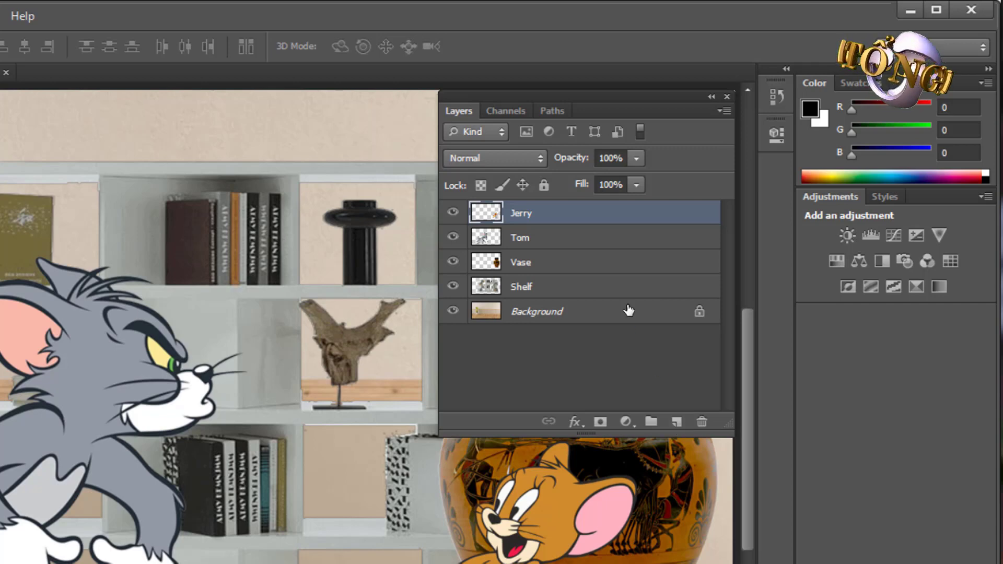
left_click_drag(552, 217, 674, 421)
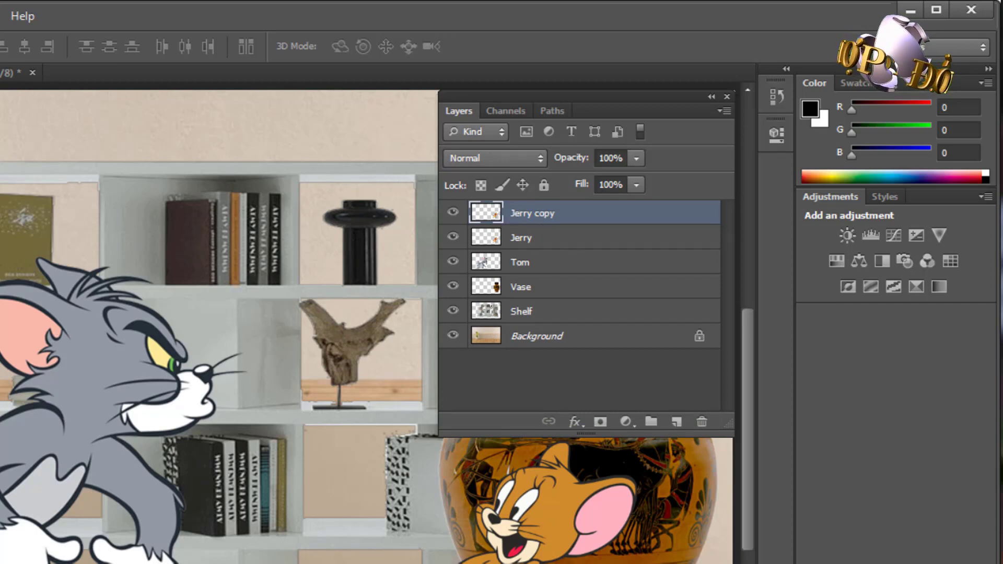
left_click_drag(540, 528, 359, 531)
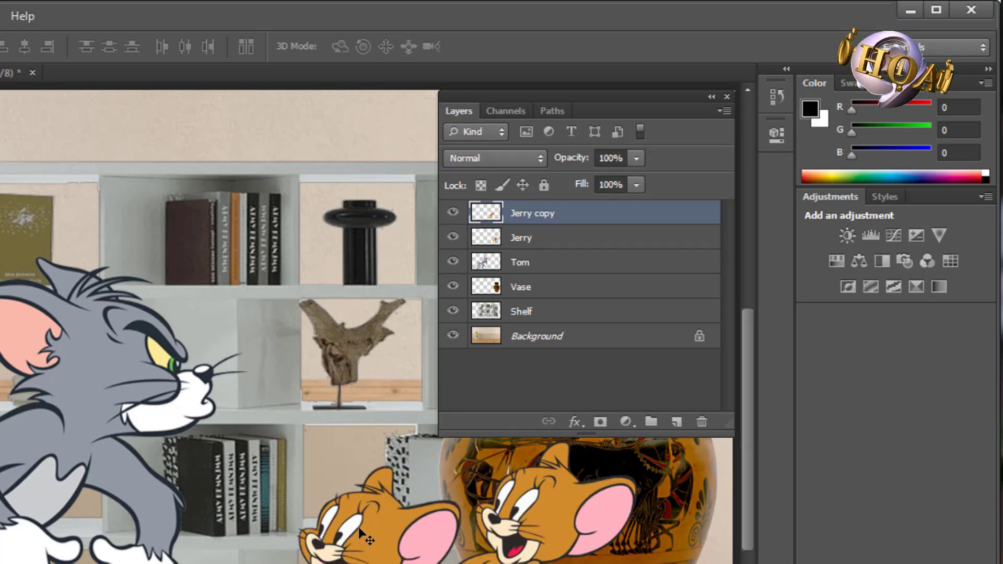
key("Delete")
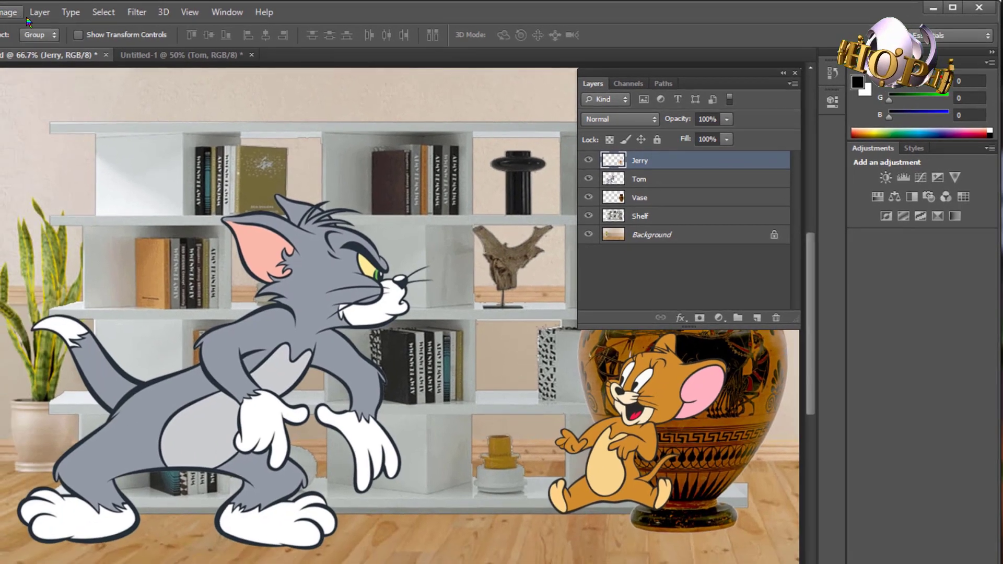
Step: Duplicate the Jerry layer in place with Layer Via Copy and undo the duplication
left_click(38, 13)
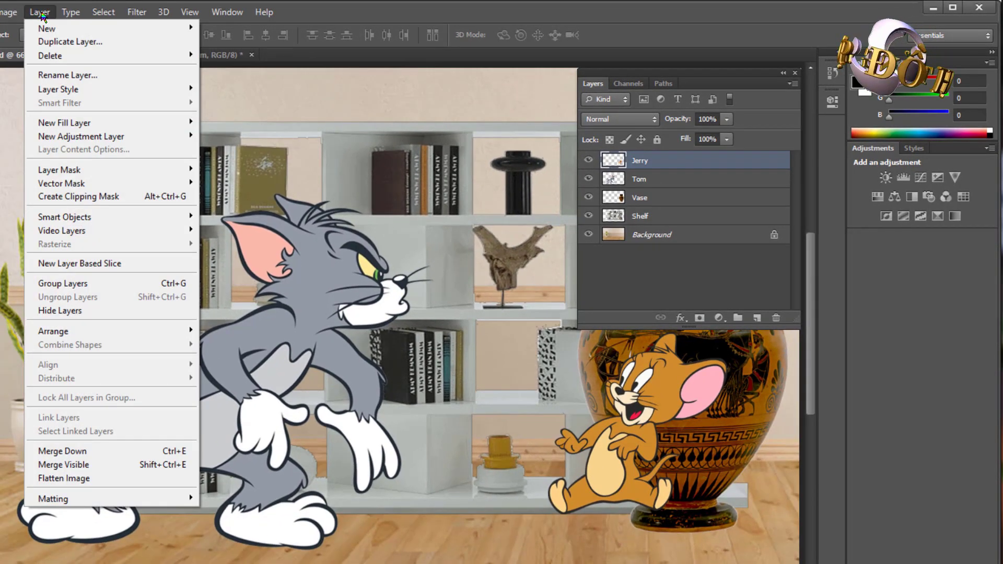
mouse_move(46, 32)
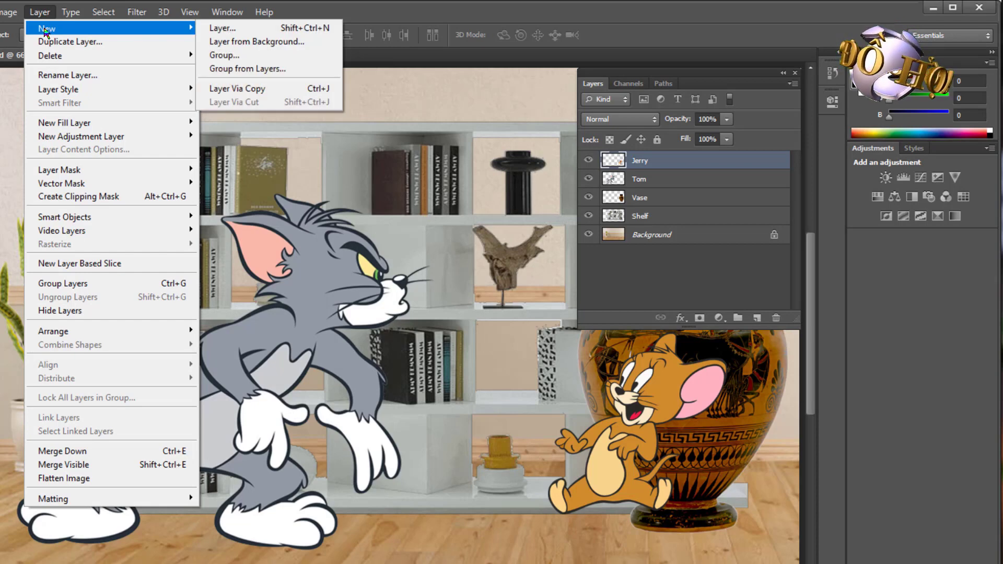
left_click(252, 92)
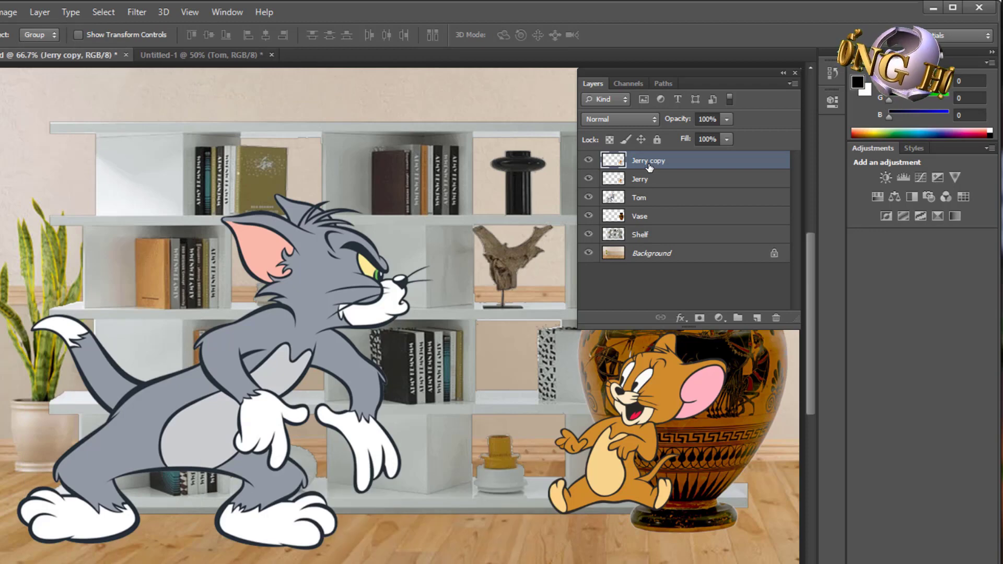
key("ctrl+z")
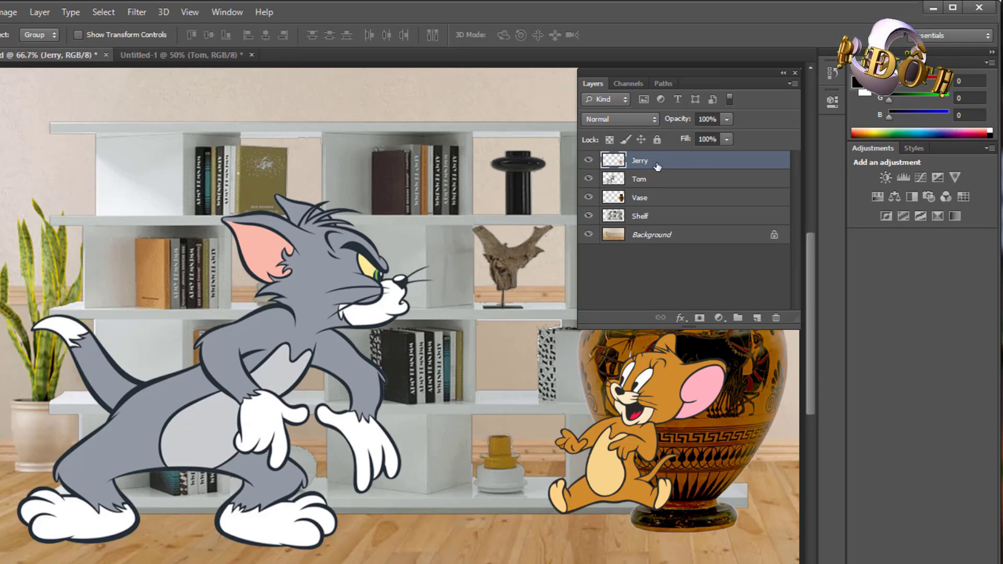
Step: Duplicate the Jerry layer as Jerry copy, keeping Layer.psd as the destination document
left_click(42, 11)
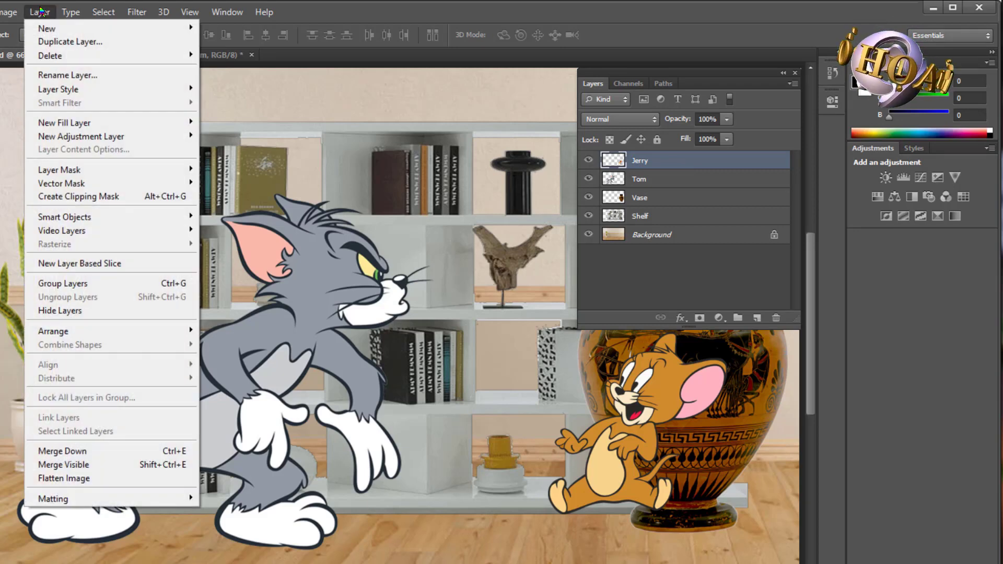
left_click(68, 42)
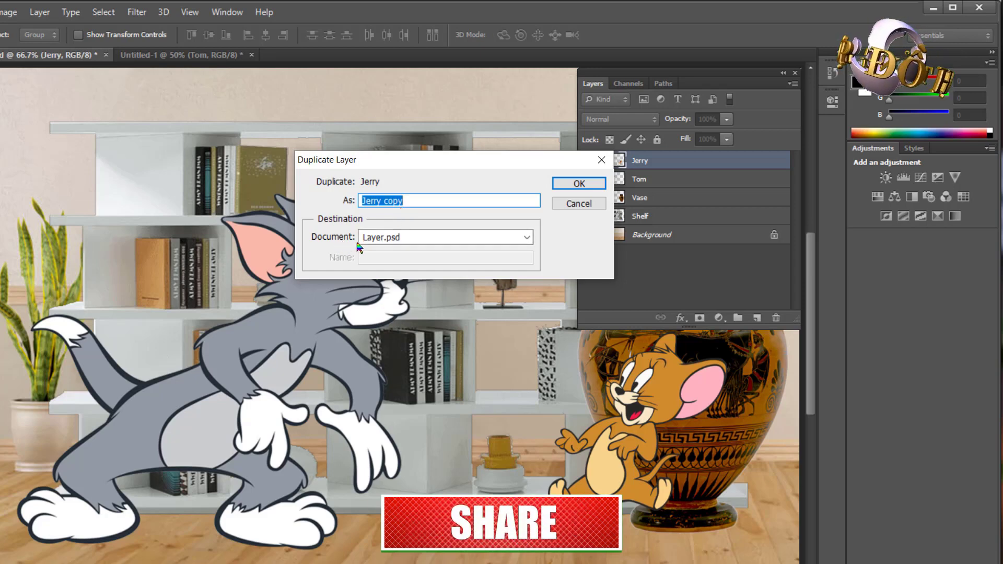
left_click(527, 238)
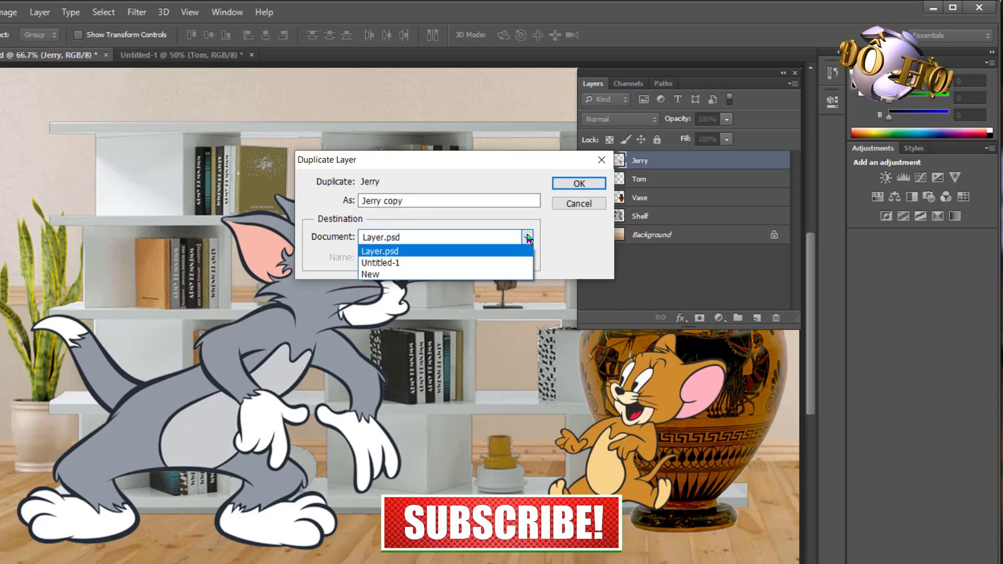
left_click(414, 223)
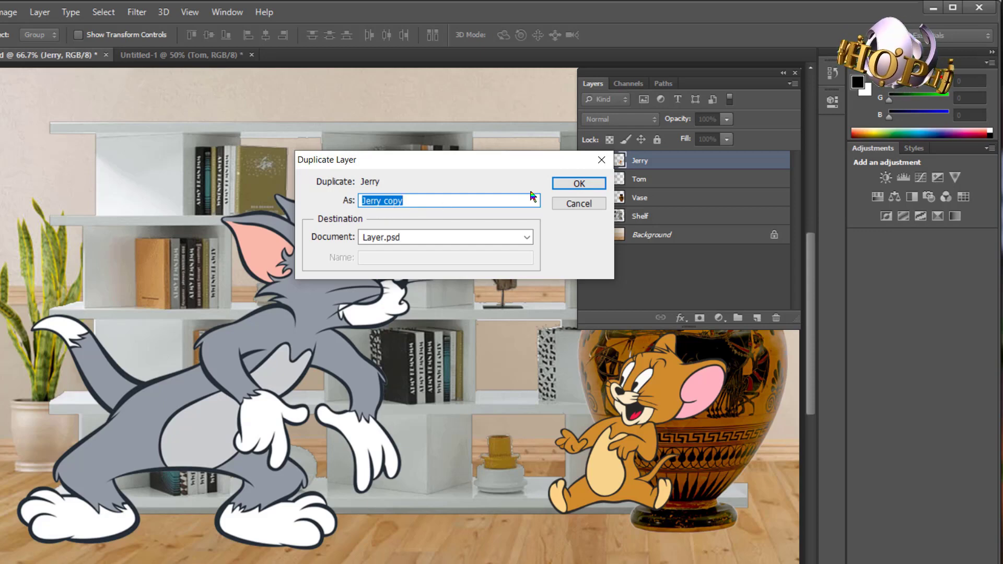
left_click(566, 186)
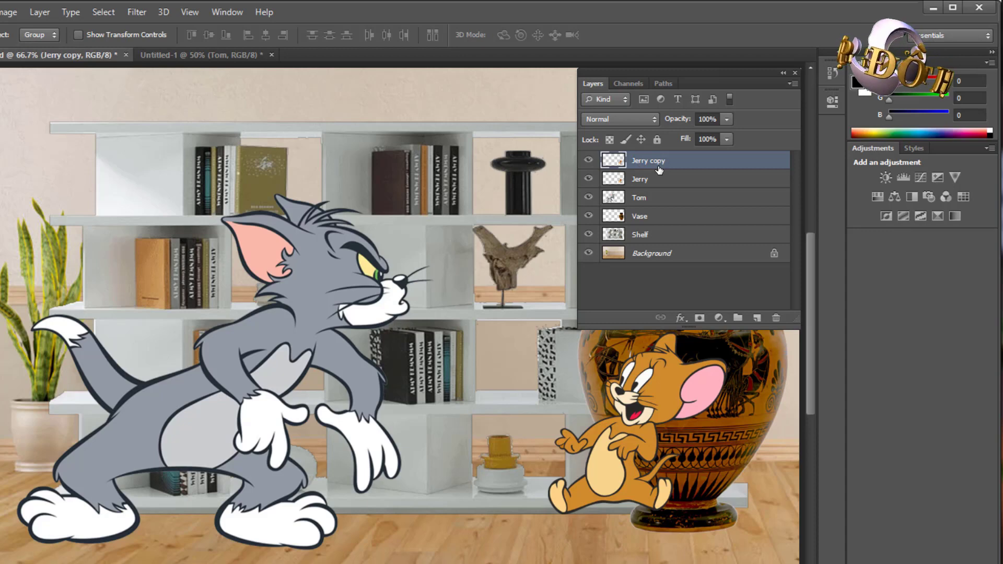
Step: Duplicate the original Jerry layer into a new document, keeping Jerry as the layer name and leaving the document name empty
left_click(657, 183)
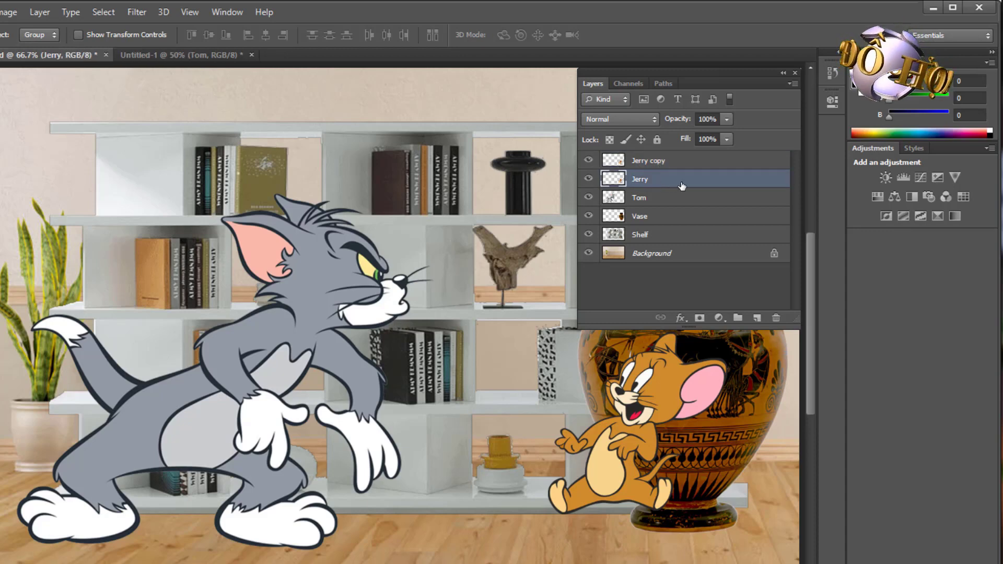
left_click(39, 11)
left_click(51, 42)
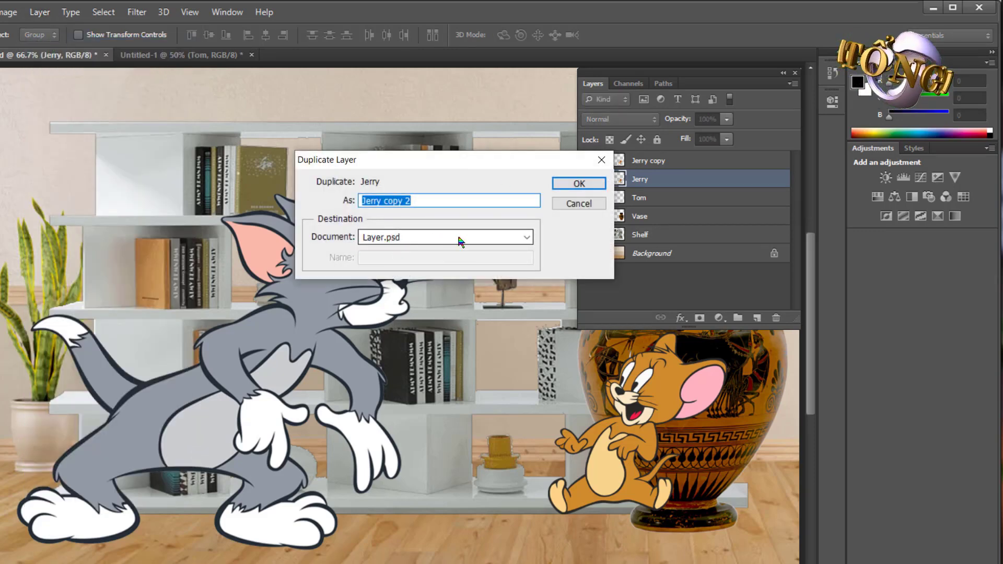
left_click(526, 238)
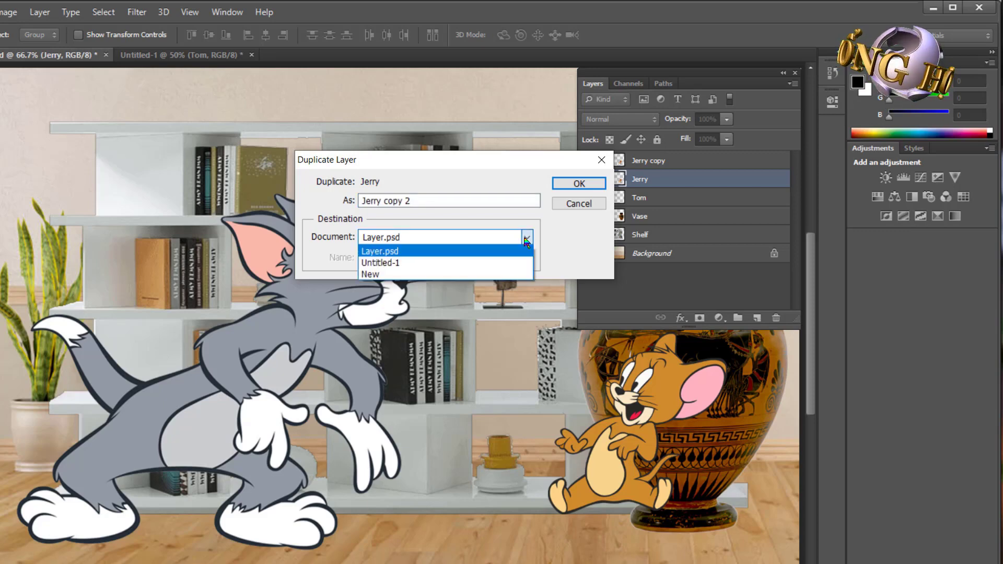
left_click(382, 278)
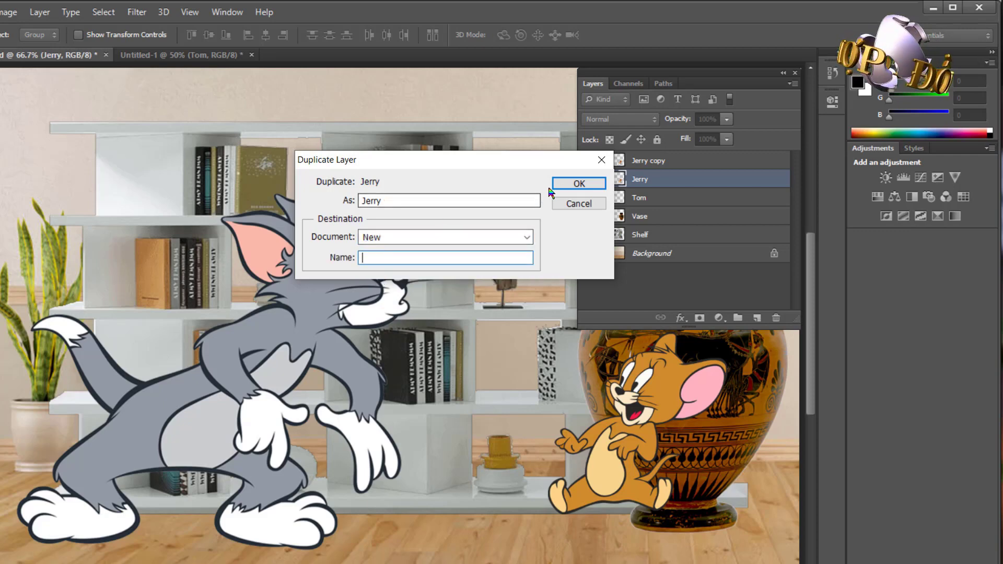
left_click(570, 184)
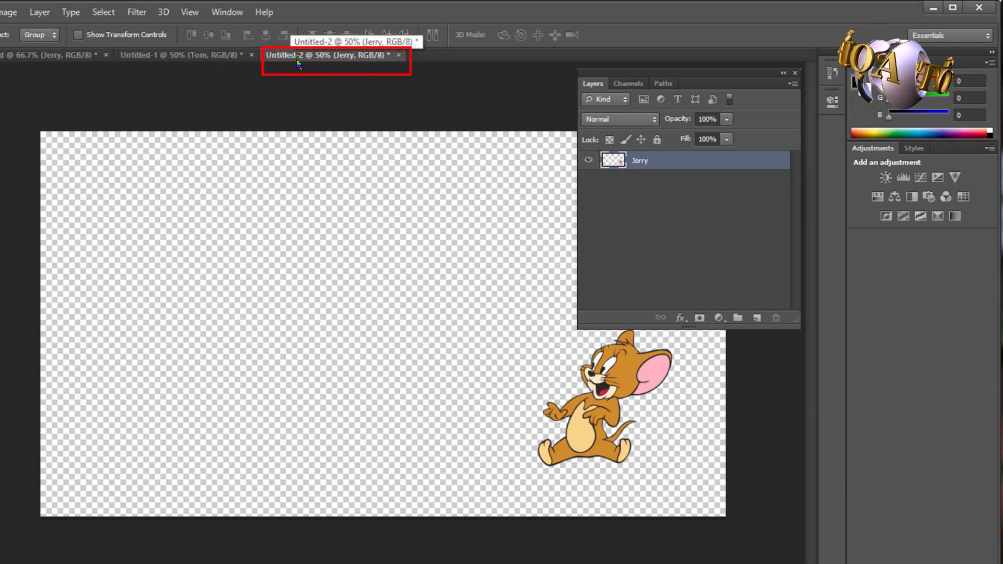
Step: Close the Untitled-1 document without saving and reposition Jerry slightly to the left in the Untitled-2 document
left_click(251, 55)
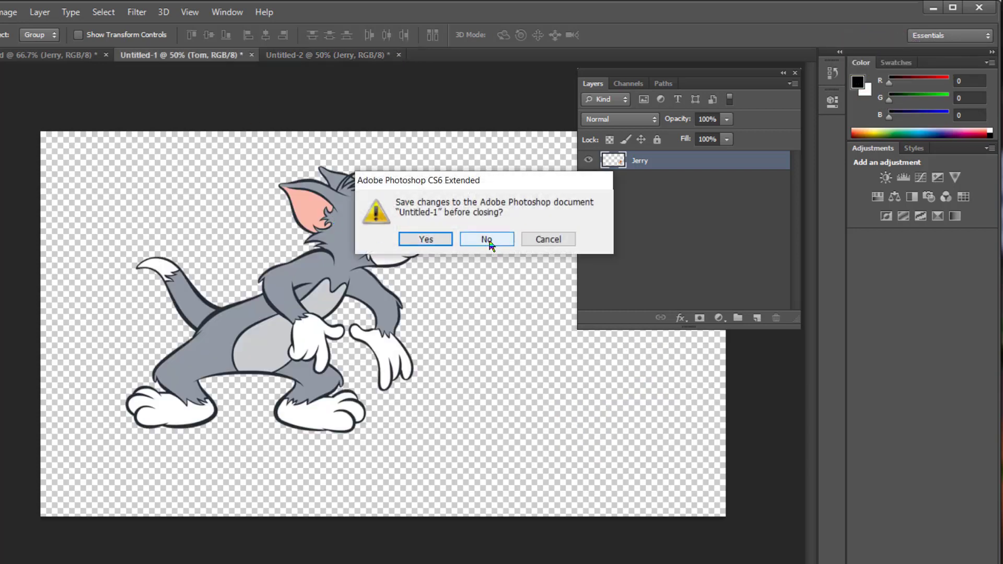
left_click(488, 240)
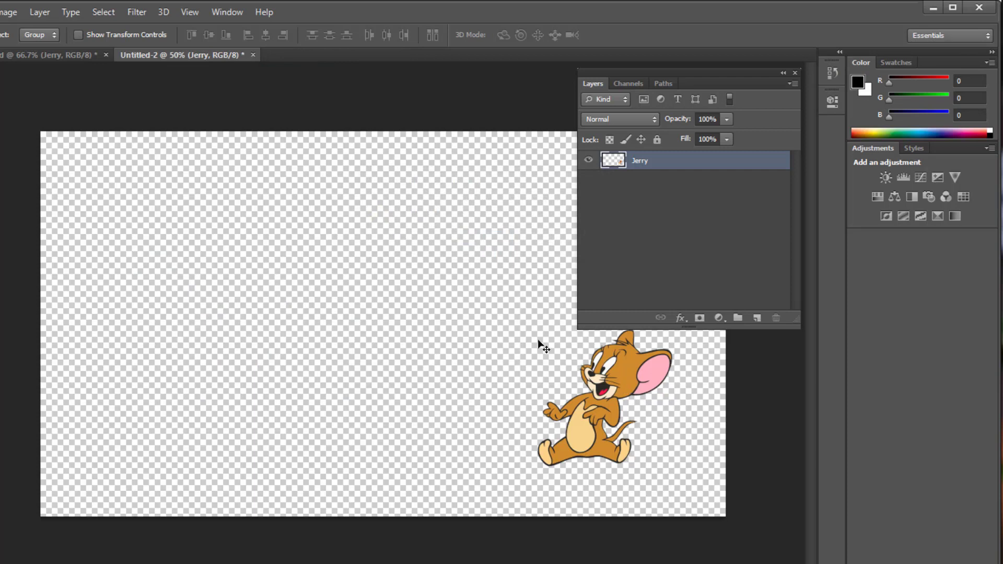
left_click_drag(616, 372, 552, 380)
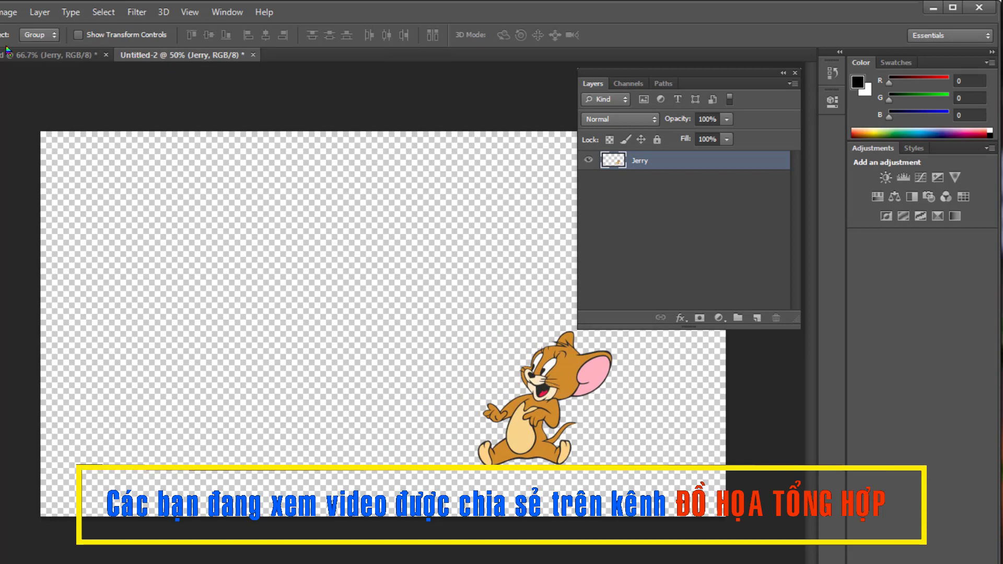
left_click(53, 55)
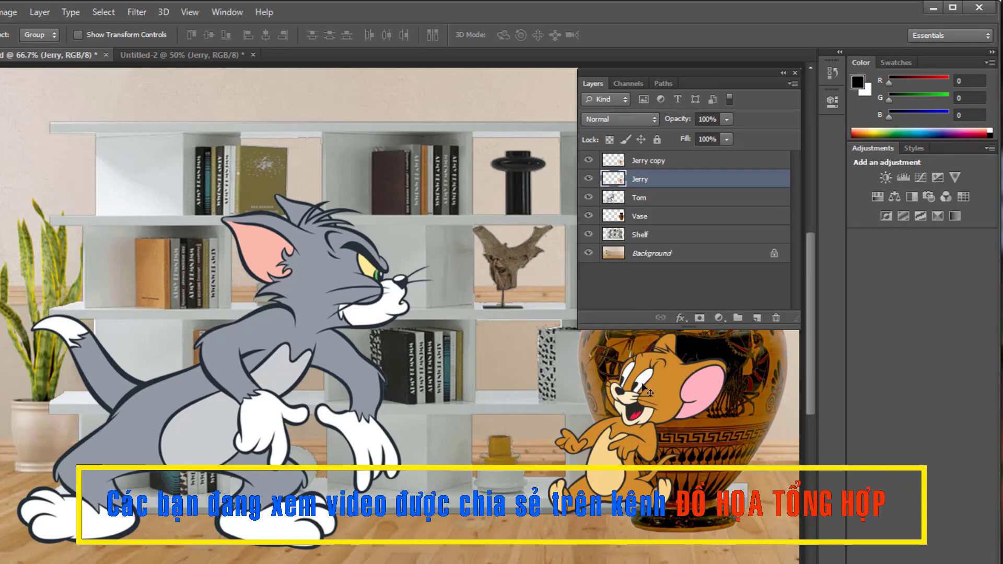
left_click(163, 57)
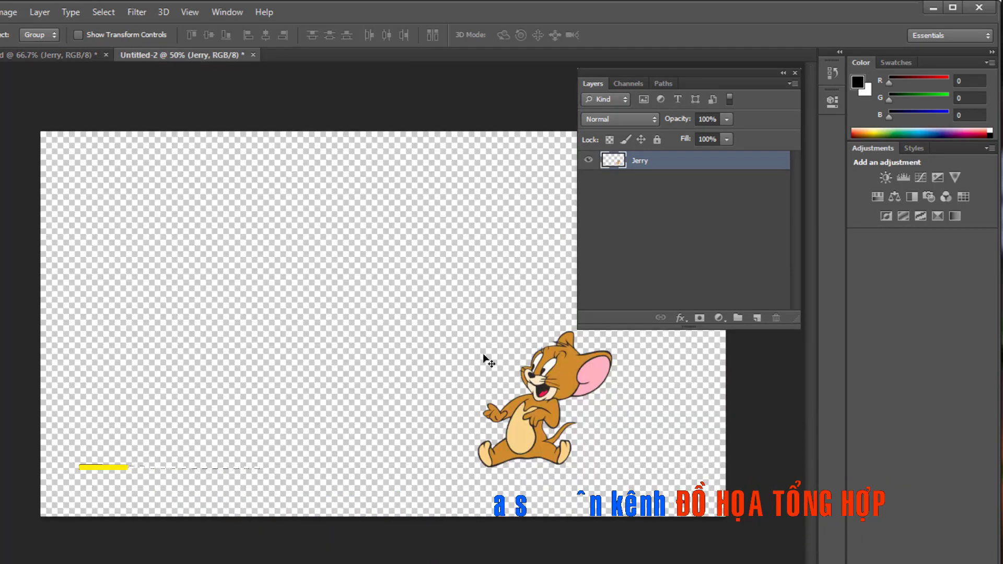
left_click_drag(489, 360, 510, 369)
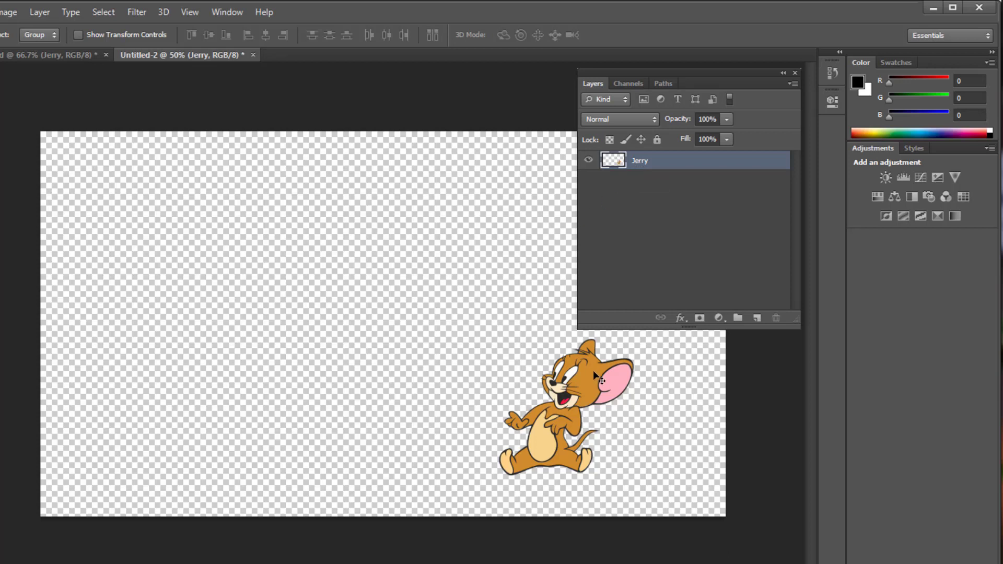
Step: Return to the Layer.psd document and delete the Jerry copy layer
left_click(20, 58)
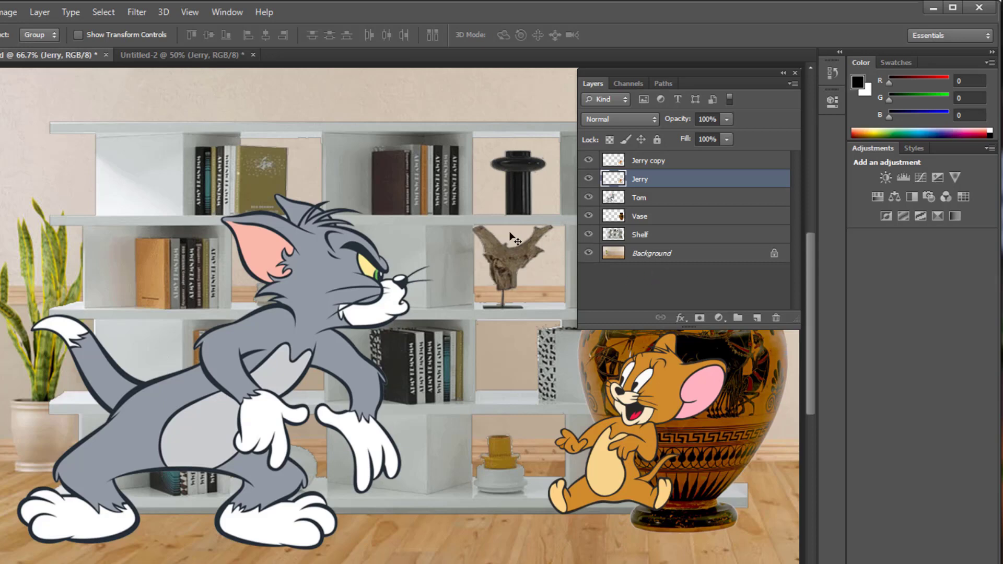
left_click(656, 162)
key("Delete")
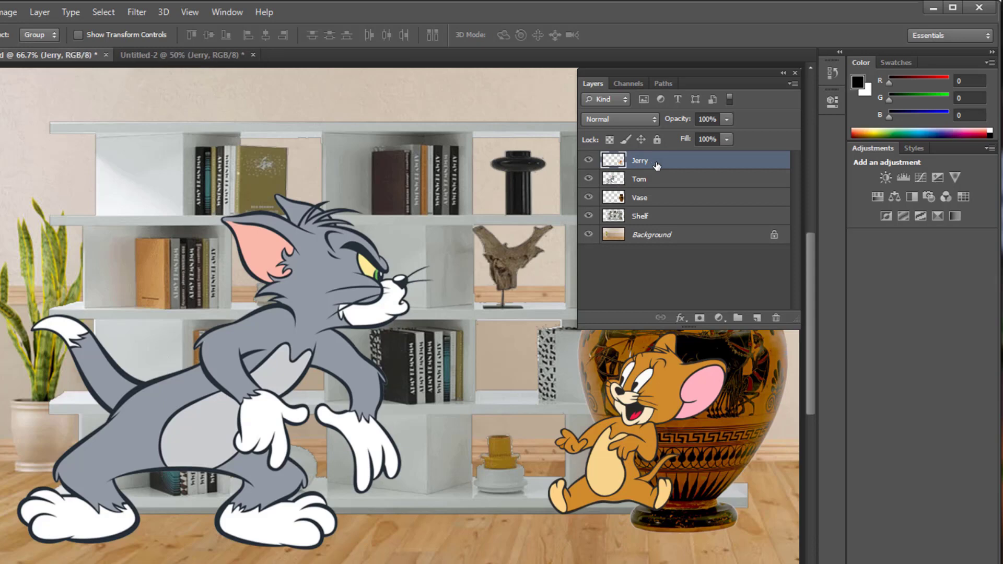
Step: Duplicate the Jerry layer as Jerry copy within Layer.psd and undo the duplication
right_click(682, 165)
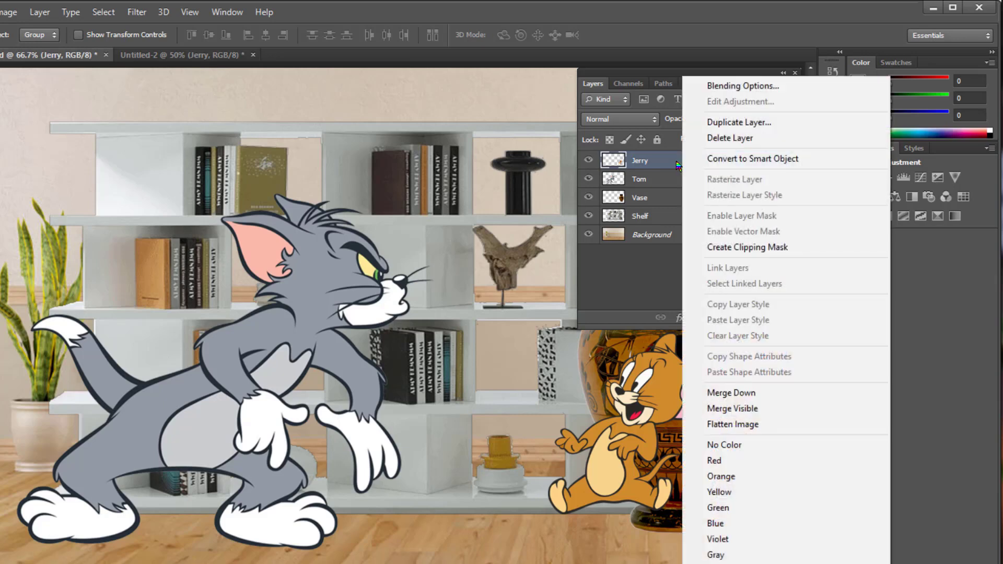
left_click(725, 123)
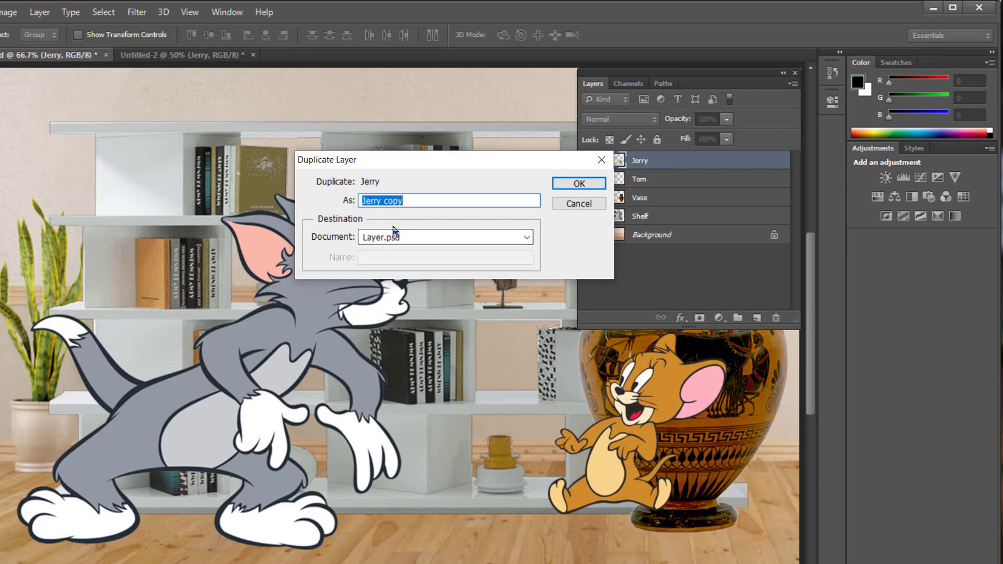
left_click(580, 191)
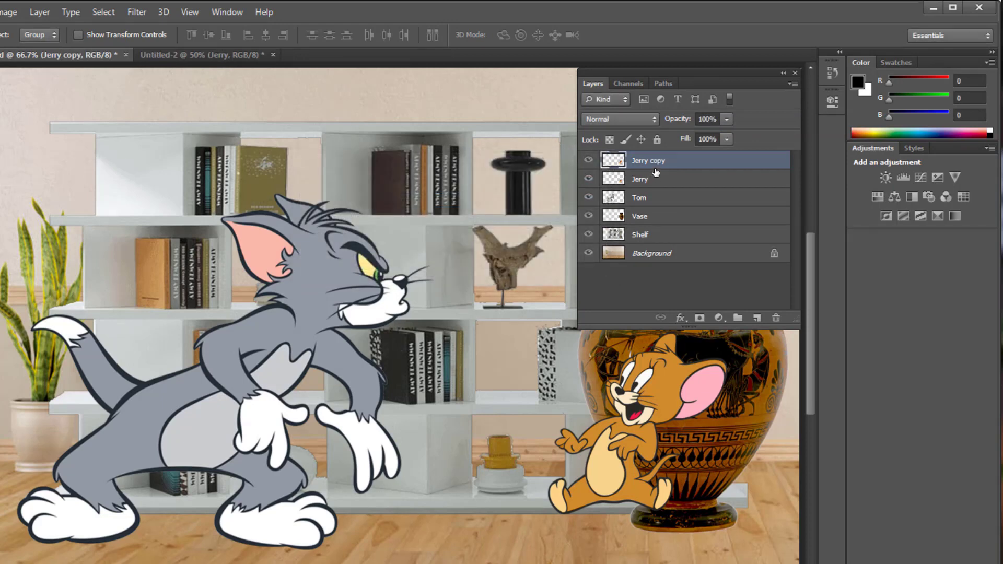
key("ctrl+z")
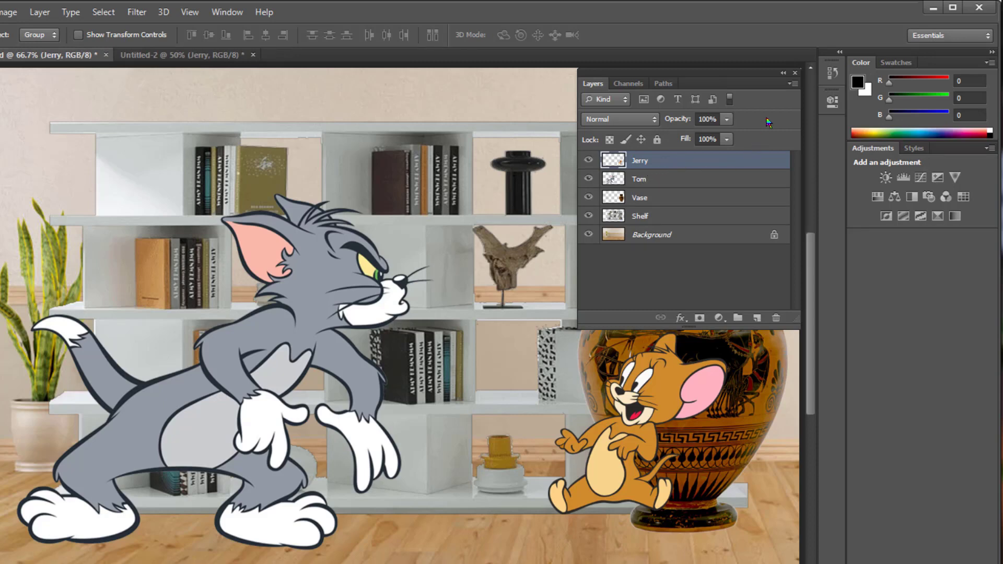
Step: Repeat the Duplicate Layer command on Jerry with the default name and destination, and undo it
left_click(792, 85)
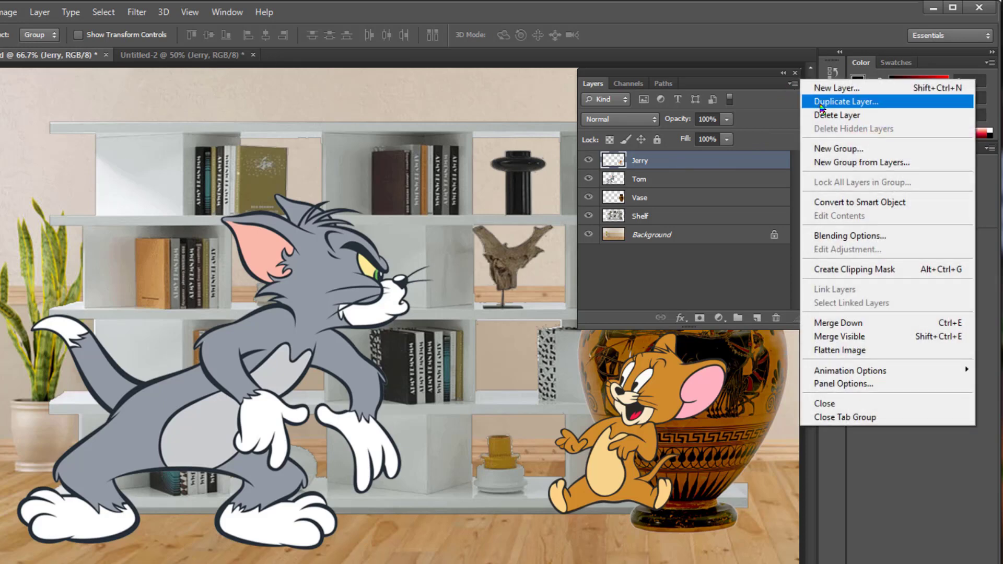
left_click(857, 103)
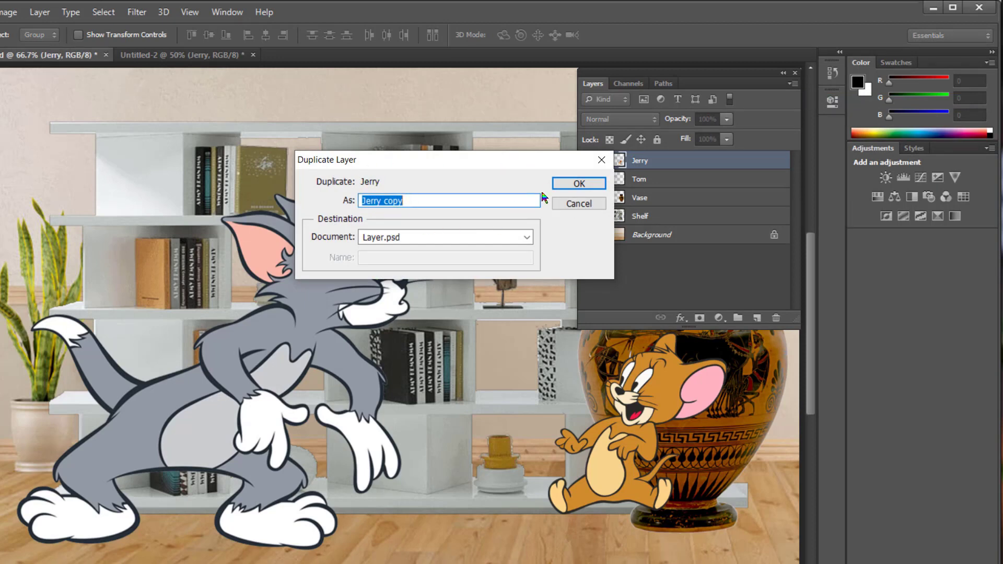
left_click(564, 184)
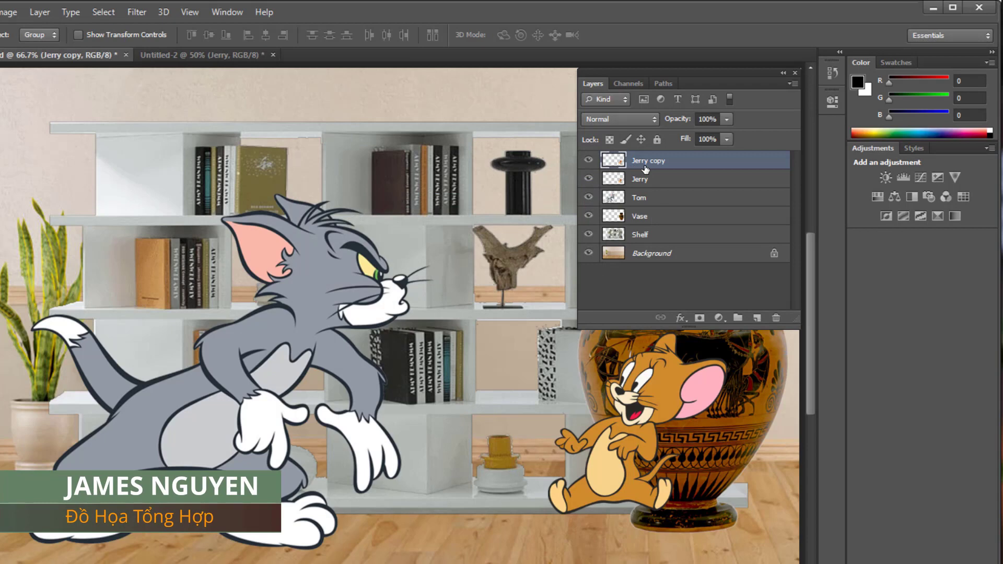
key("ctrl+z")
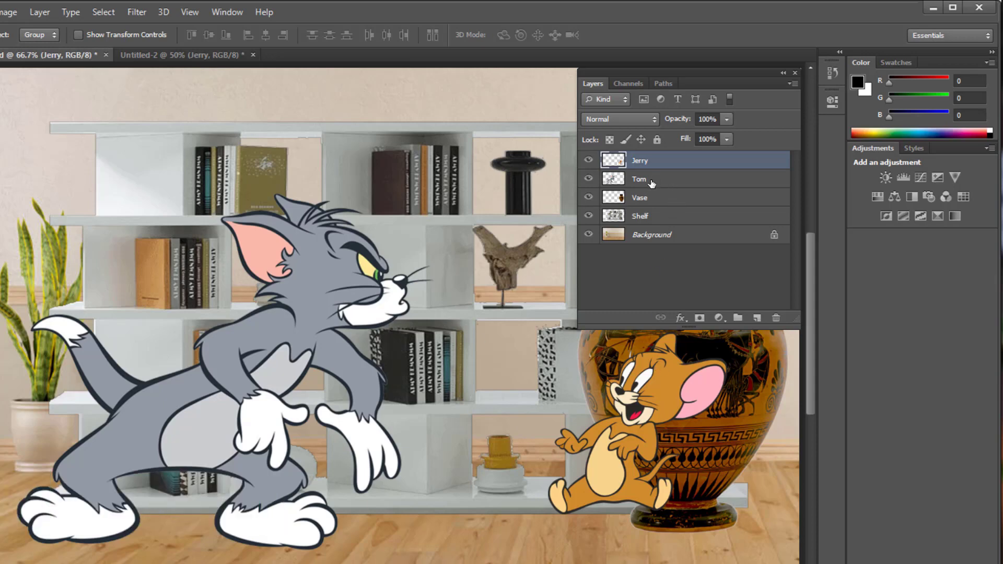
Step: Move Jerry a little down and to the left, and shift Tom slightly up and left as a separate layer
left_click_drag(658, 408, 612, 428)
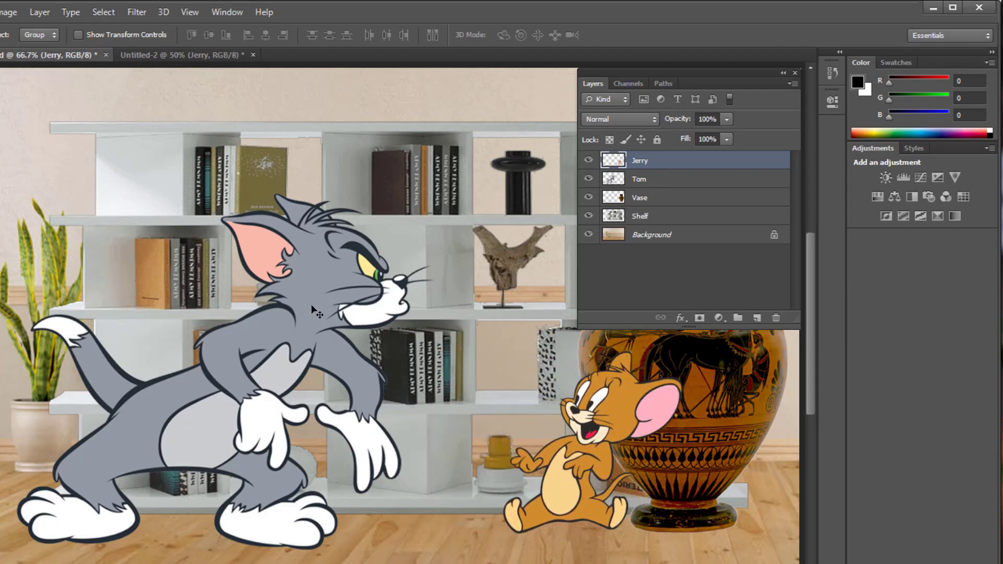
left_click(278, 287)
mouse_move(277, 287)
left_mouse_down()
mouse_move(244, 312)
mouse_move(296, 250)
mouse_move(293, 292)
mouse_move(292, 279)
left_mouse_up()
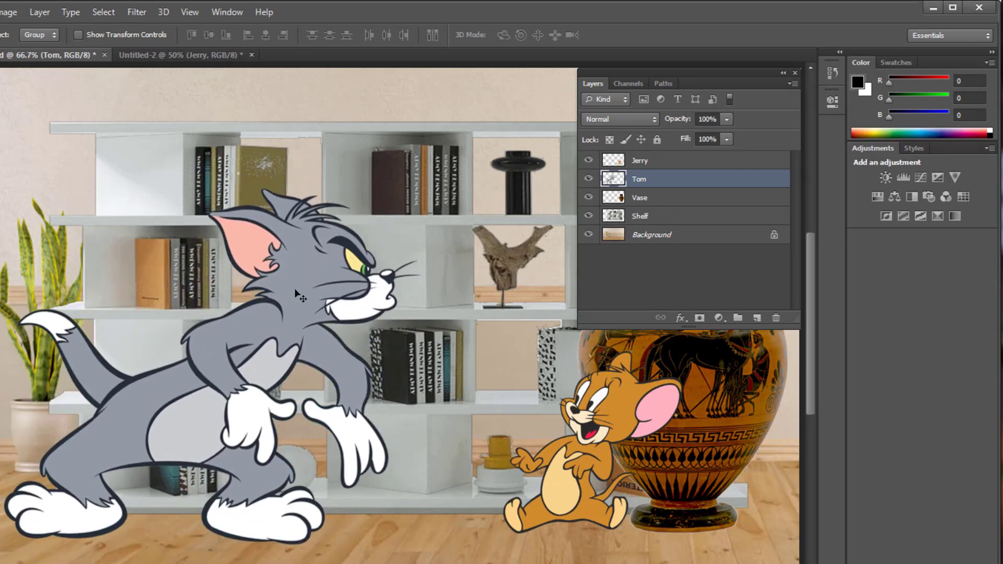
Step: Link the Jerry and Tom layers and move both characters together slightly to the right
left_click(648, 165)
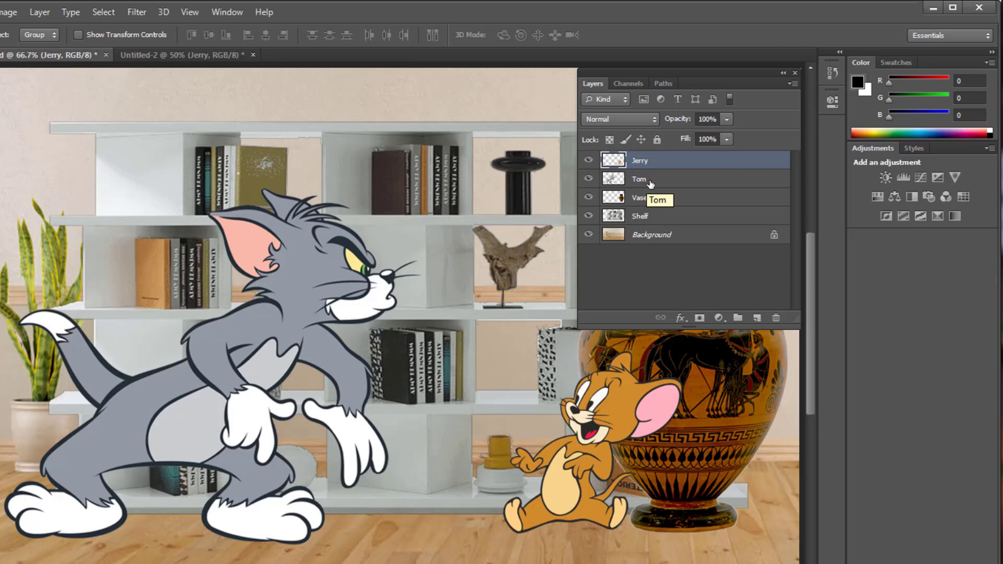
left_click(640, 179, "shift")
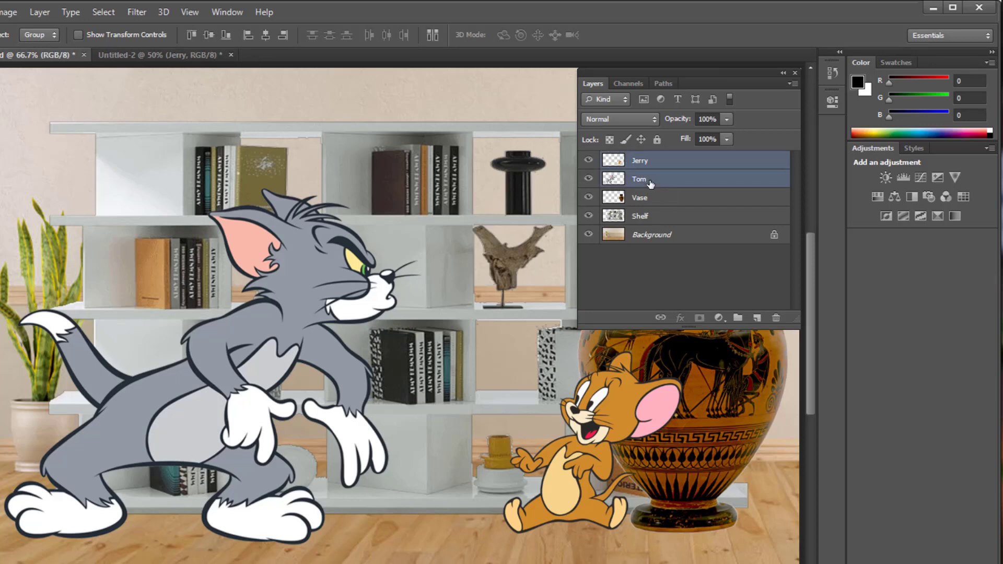
left_click(661, 318)
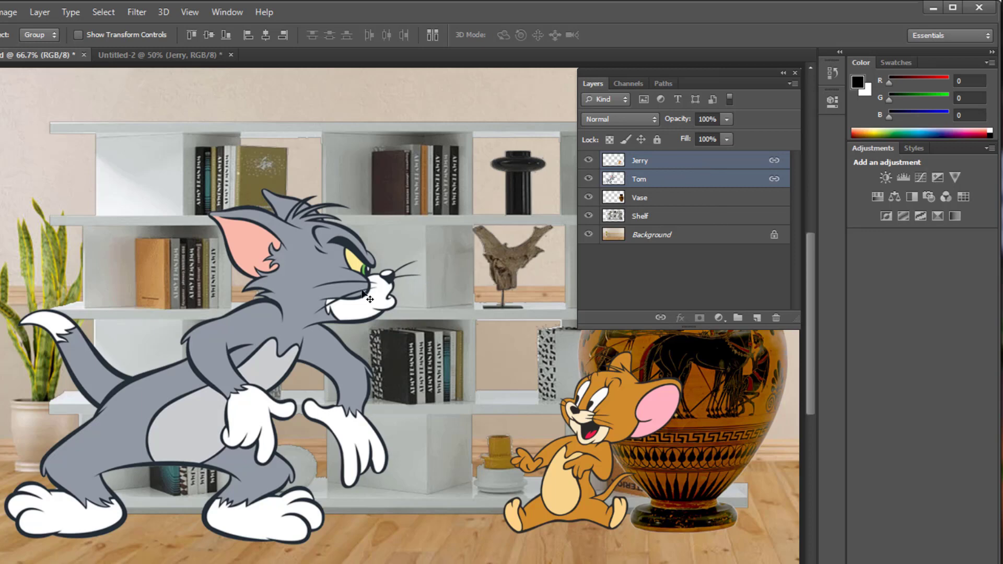
mouse_move(352, 291)
left_mouse_down()
mouse_move(407, 302)
mouse_move(351, 239)
mouse_move(334, 269)
mouse_move(344, 295)
mouse_move(369, 301)
left_mouse_up()
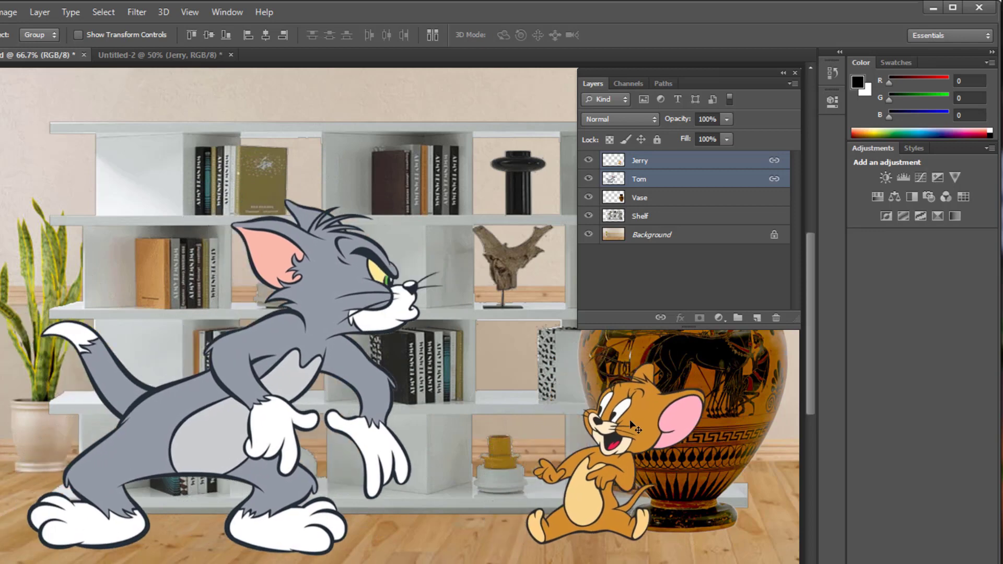
left_click_drag(622, 419, 653, 409)
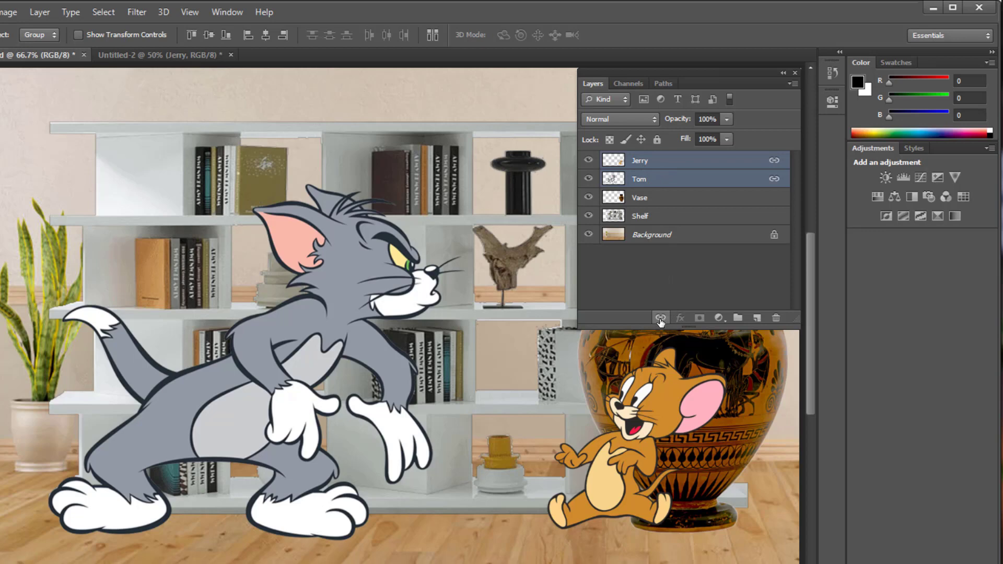
Step: Select both the Jerry and Tom layers and unlink them
left_click(666, 163)
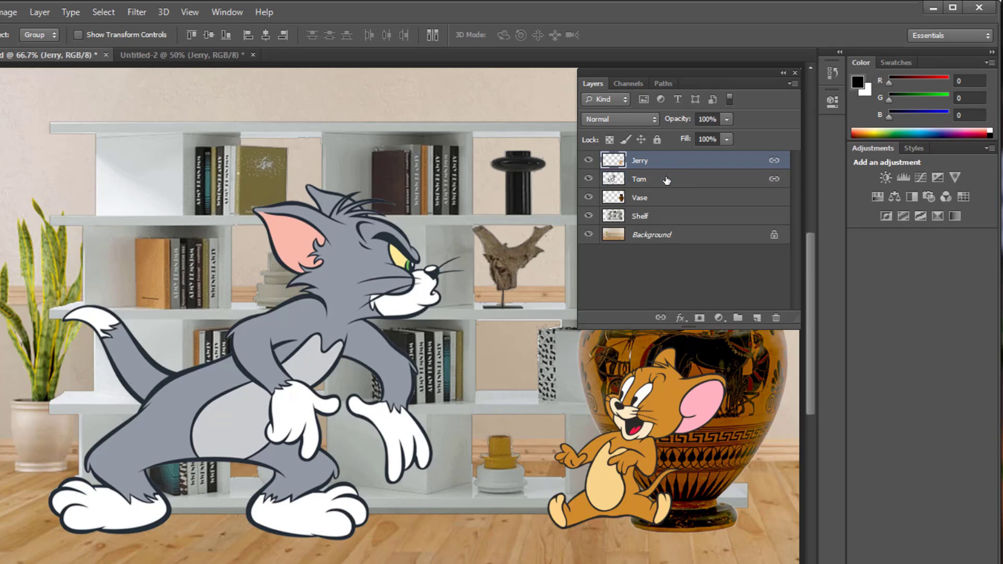
left_click(666, 180, "shift")
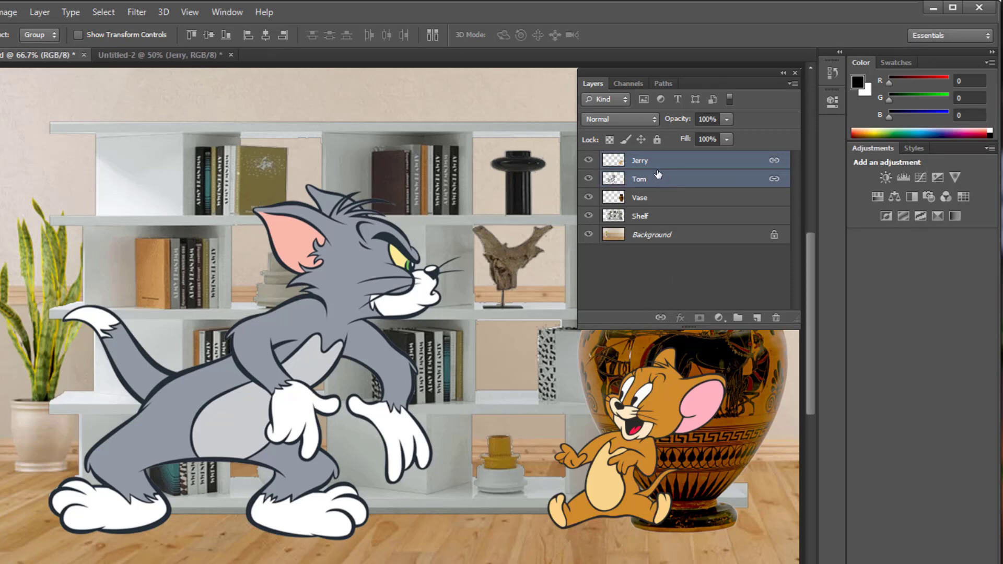
left_click(661, 317)
Step: Select the Jerry layer alone and shift Jerry slightly up and to the left
left_click(665, 186)
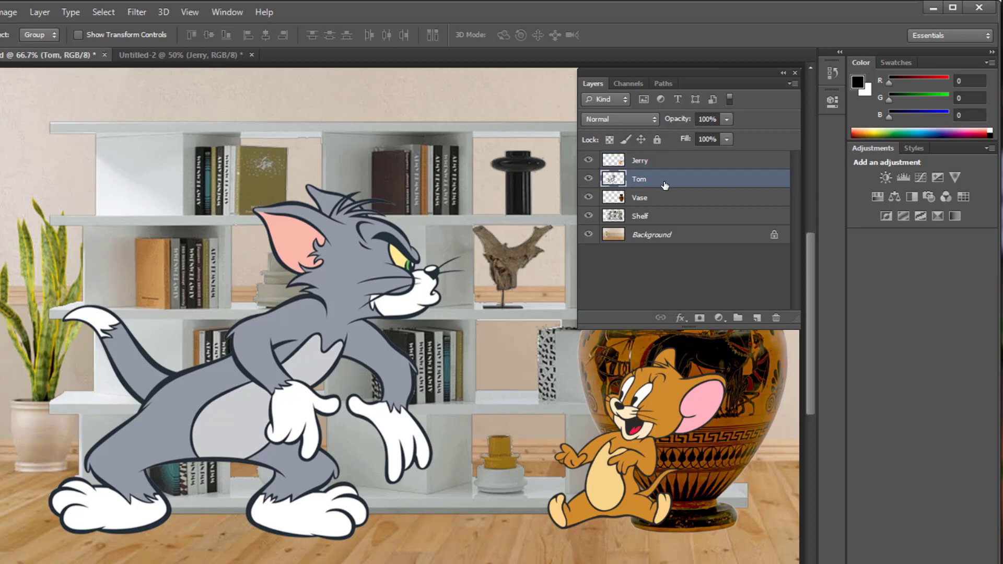
left_click(682, 201)
left_click(671, 163)
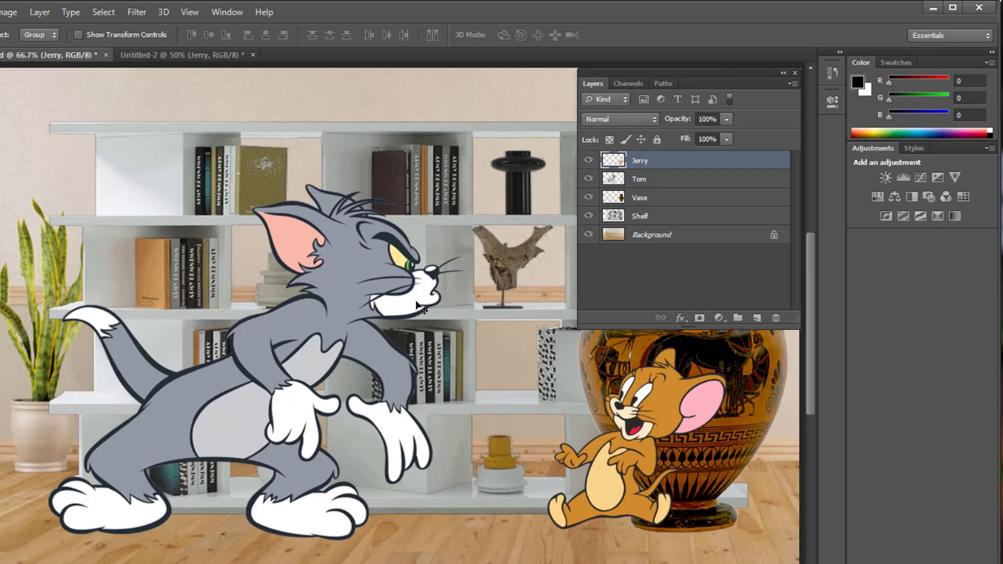
mouse_move(665, 402)
left_mouse_down()
mouse_move(651, 399)
mouse_move(661, 398)
left_mouse_up()
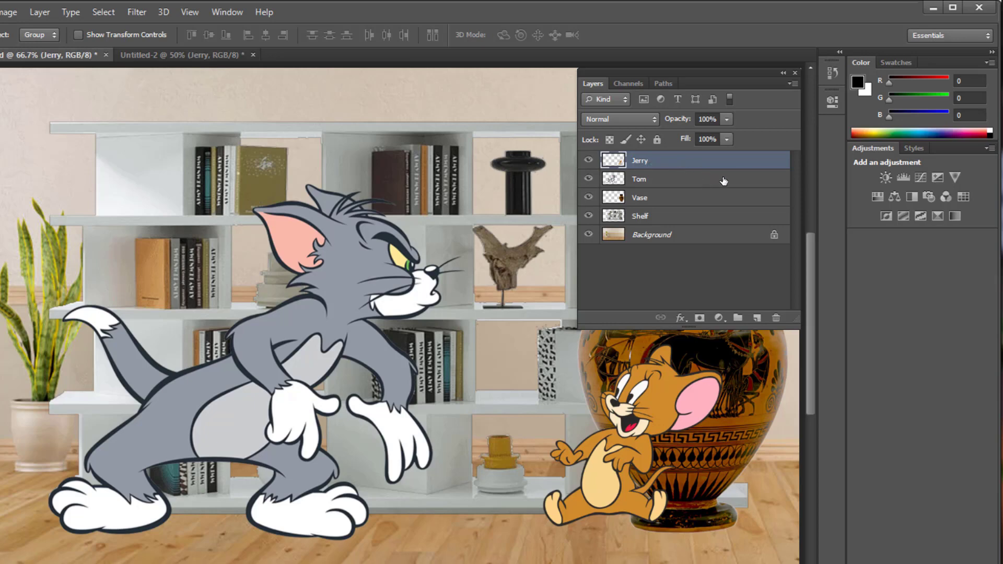
Step: Merge the Jerry layer down into Tom, move the merged characters slightly, and undo both the move and the merge
left_click(792, 84)
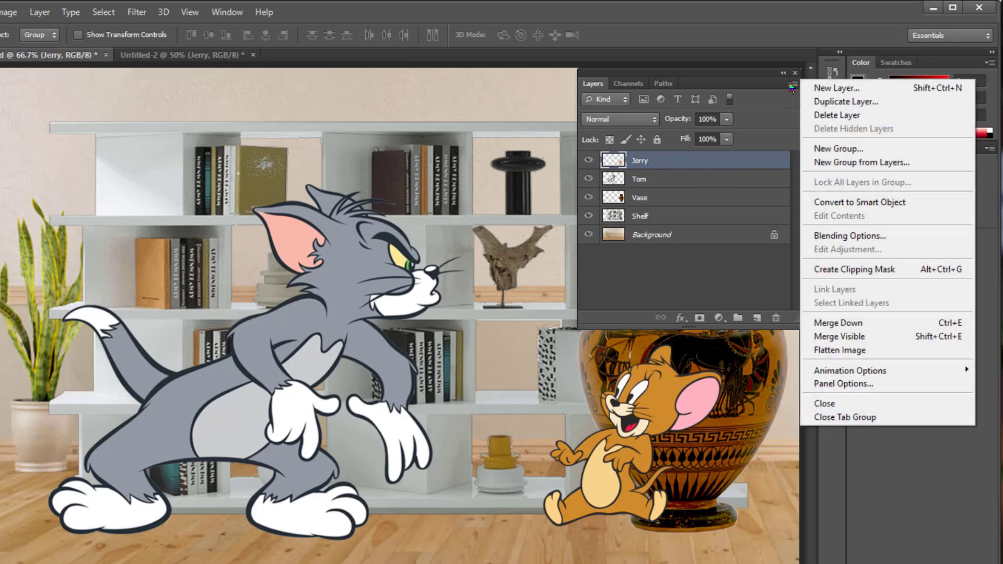
left_click(887, 324)
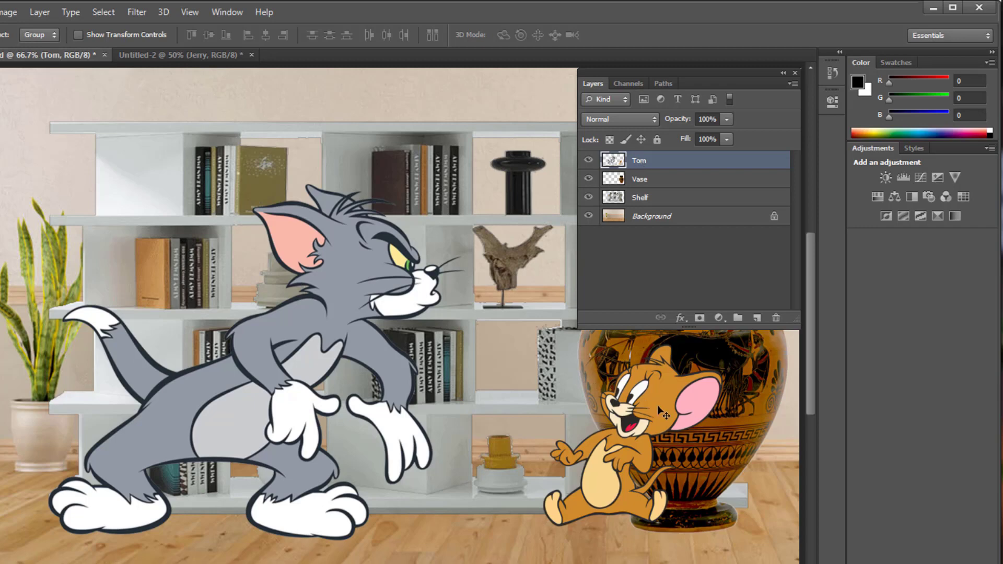
mouse_move(653, 410)
left_mouse_down()
mouse_move(577, 402)
mouse_move(651, 416)
left_mouse_up()
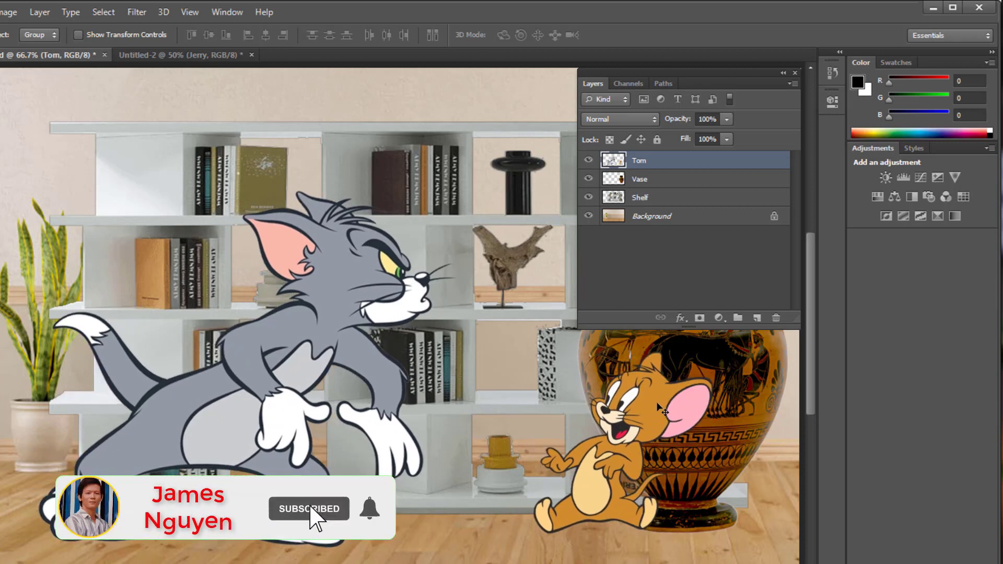
key("ctrl+z")
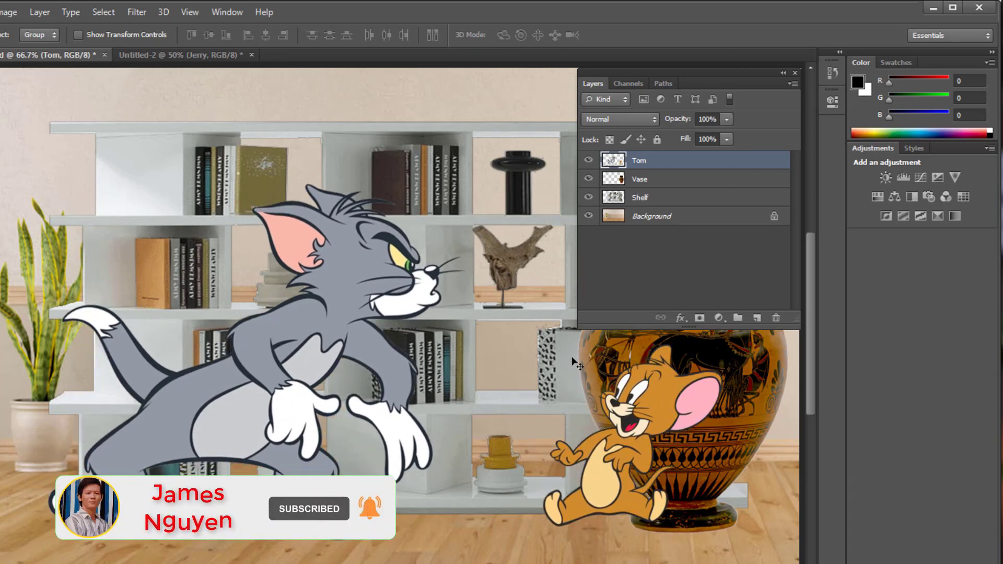
key("ctrl+alt+z")
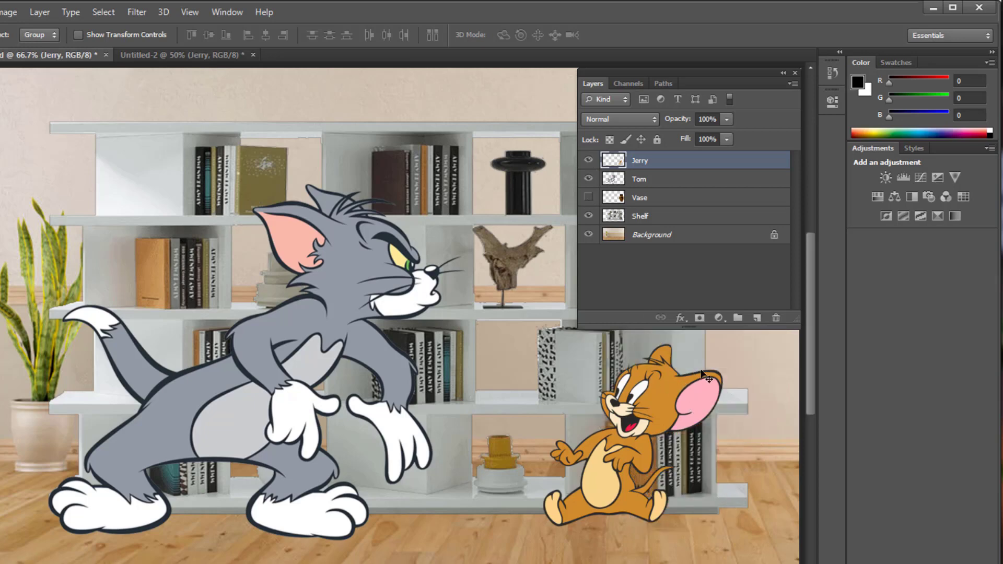
Step: Hide the Shelf layer and merge all the visible layers into the background
left_click(589, 217)
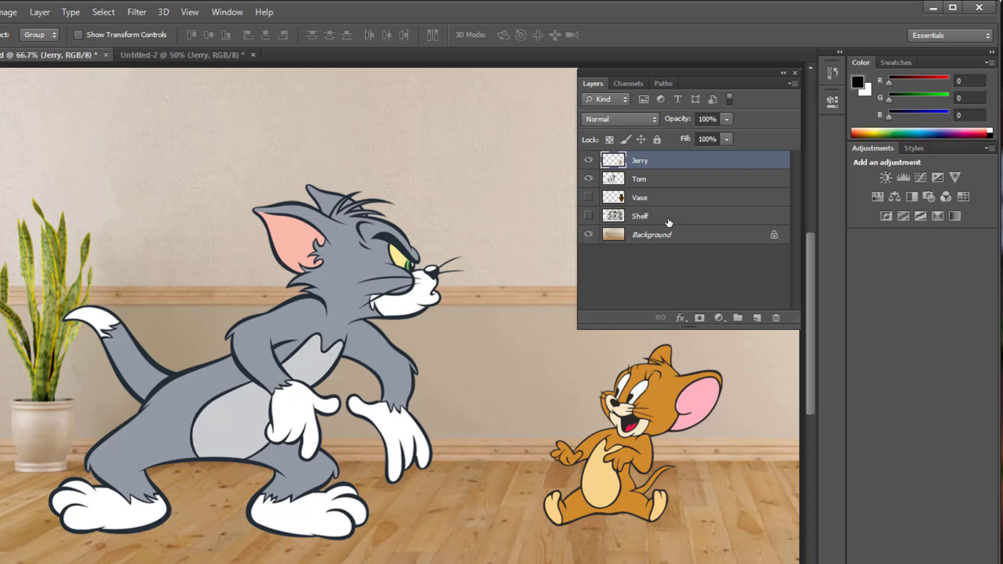
left_click(792, 84)
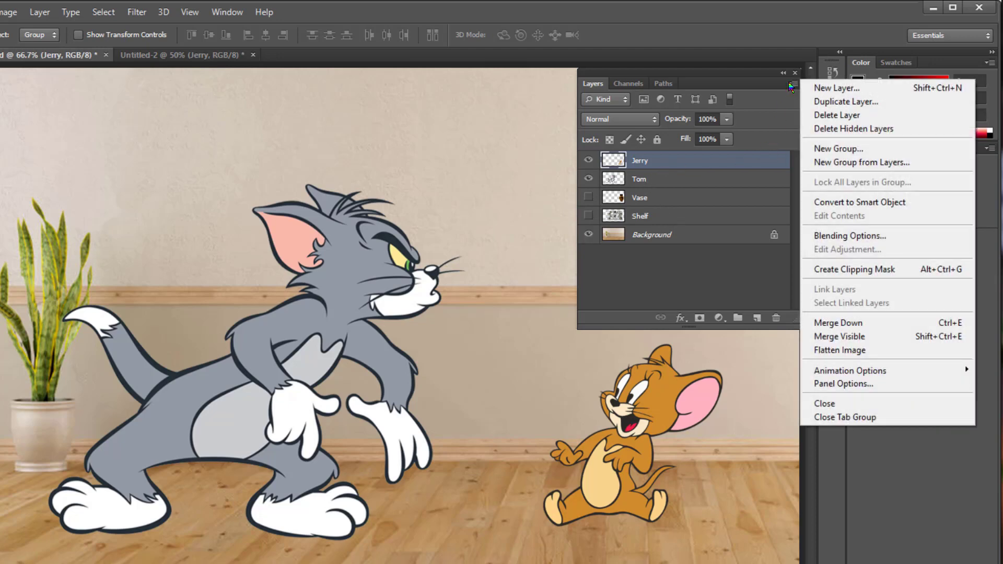
left_click(900, 338)
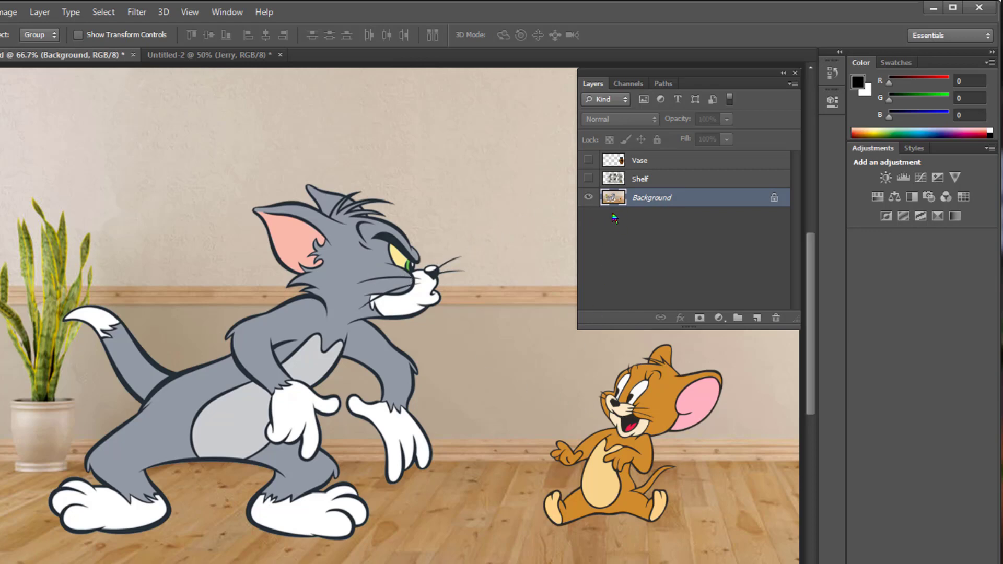
Step: Try to move the merged Background layer on the canvas, and undo the merge of the visible layers
left_click_drag(335, 287, 444, 221)
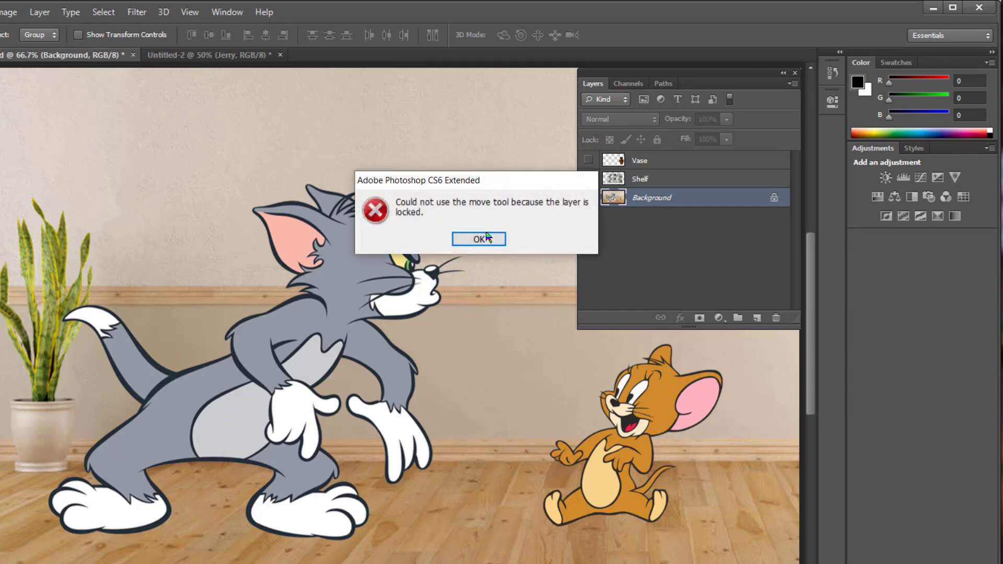
left_click(499, 238)
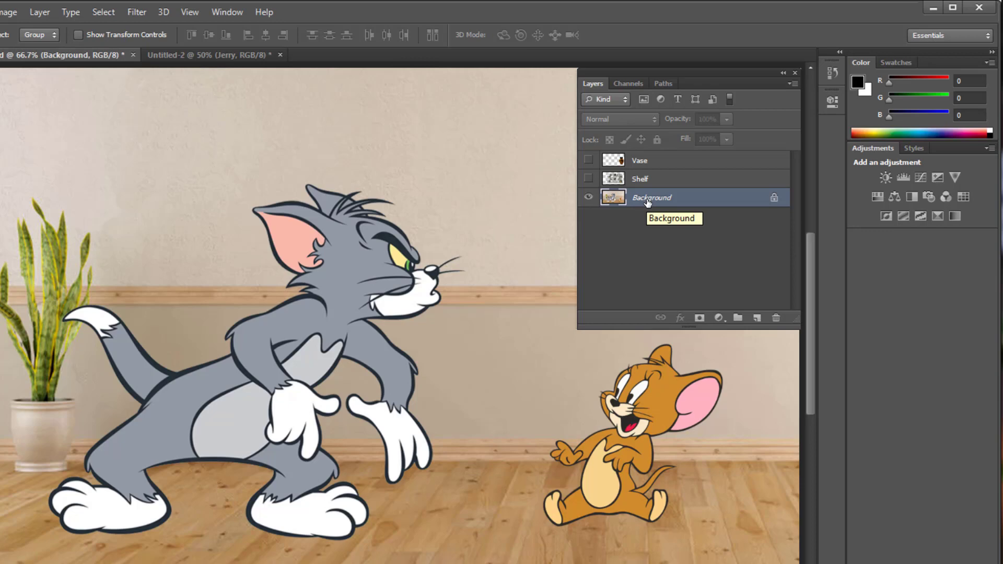
key("ctrl+z")
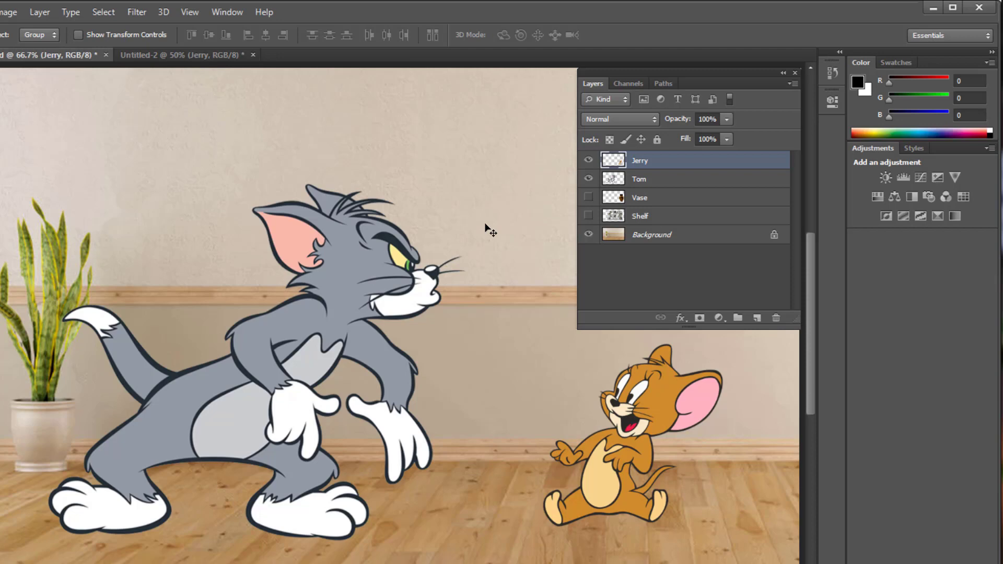
Step: Make the hidden Vase and Shelf layers visible again
left_click(589, 198)
left_click(589, 215)
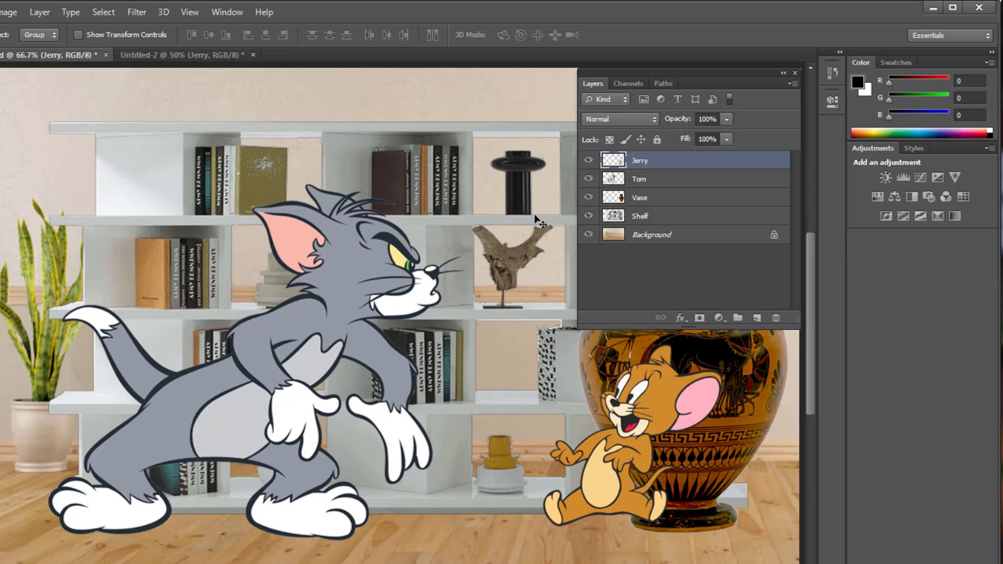
Step: Flatten the image with the Shelf layer hidden, discarding hidden layers, and reverse both the flattening and the hiding
left_click(588, 216)
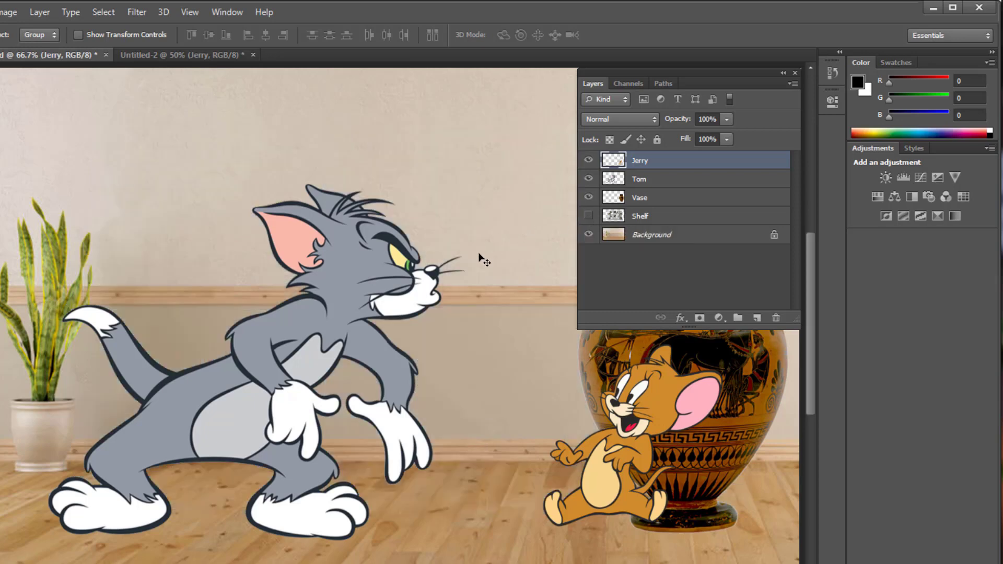
left_click(793, 84)
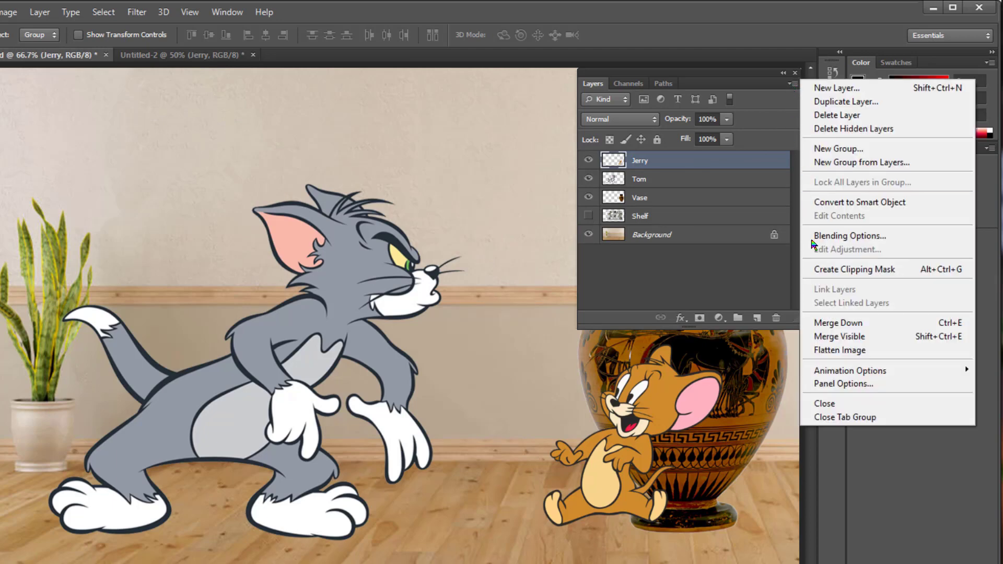
left_click(854, 355)
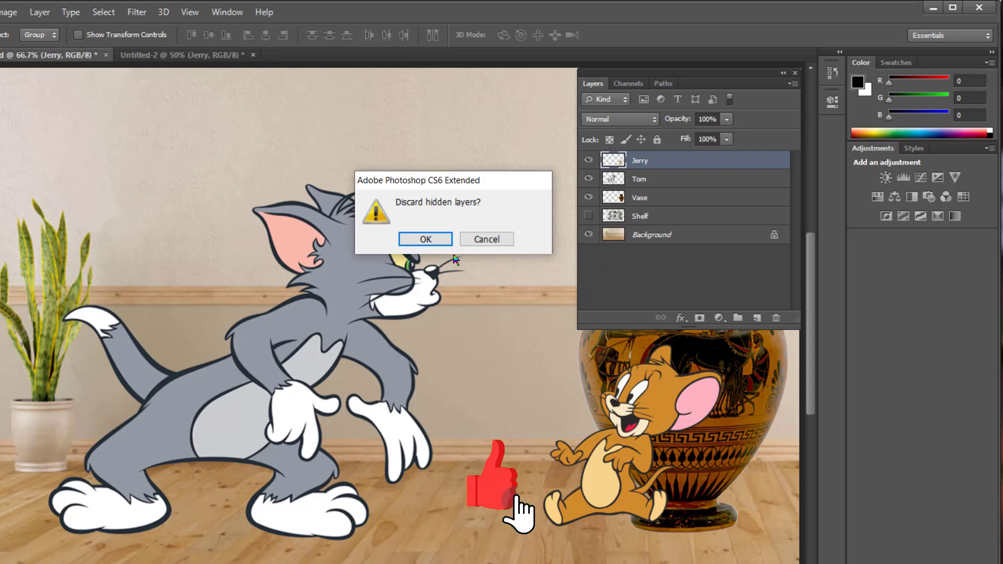
left_click(426, 239)
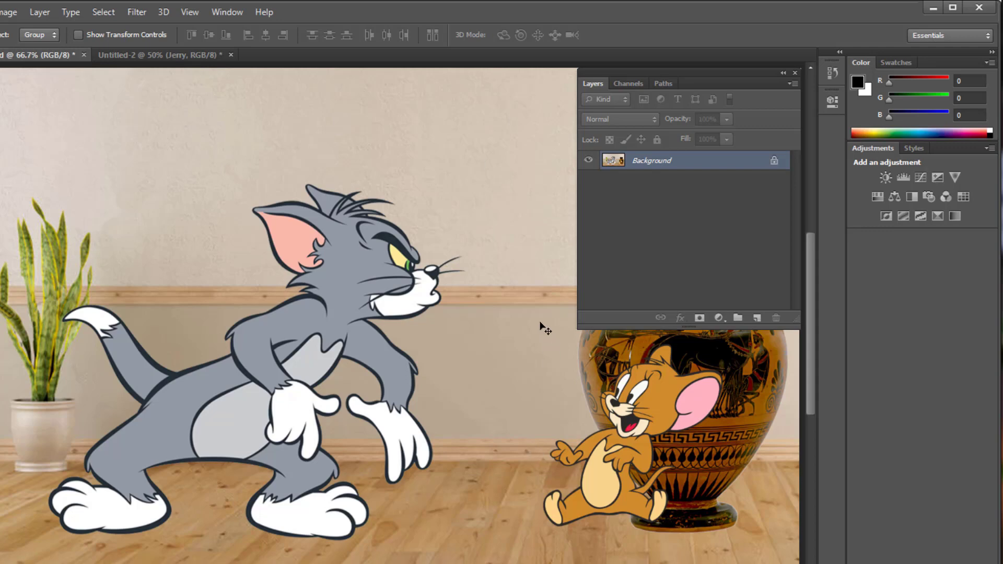
key("ctrl+z")
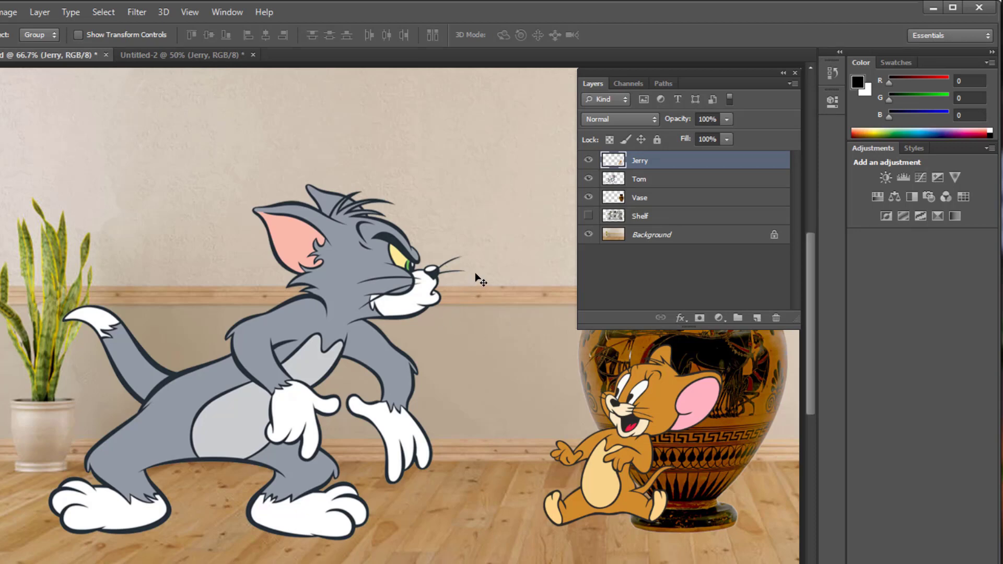
left_click(588, 216)
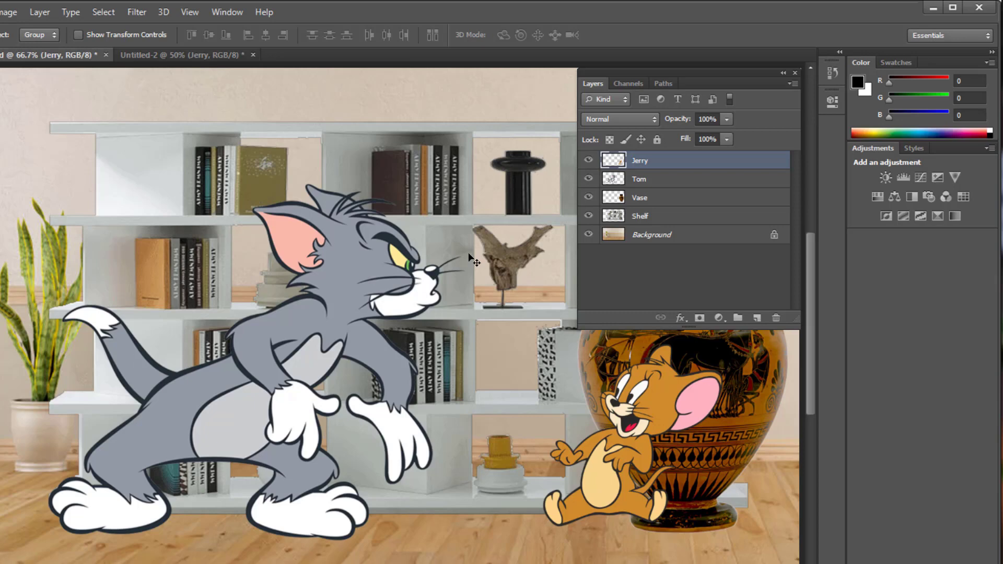
Step: Stamp all visible layers into a new top layer, offset it down and to the right, and toggle its visibility to compare
key("ctrl+alt+shift+e")
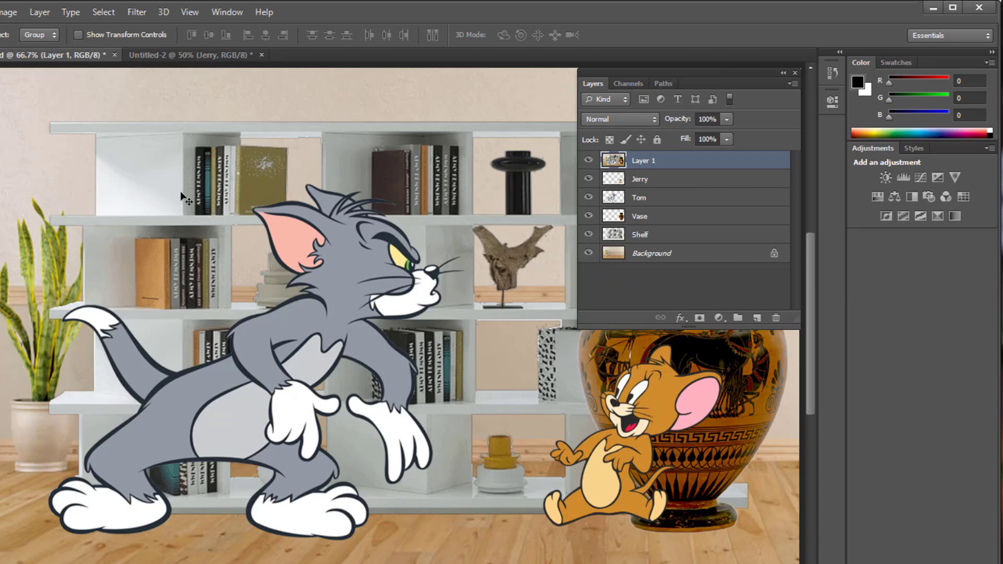
left_click_drag(182, 193, 282, 258)
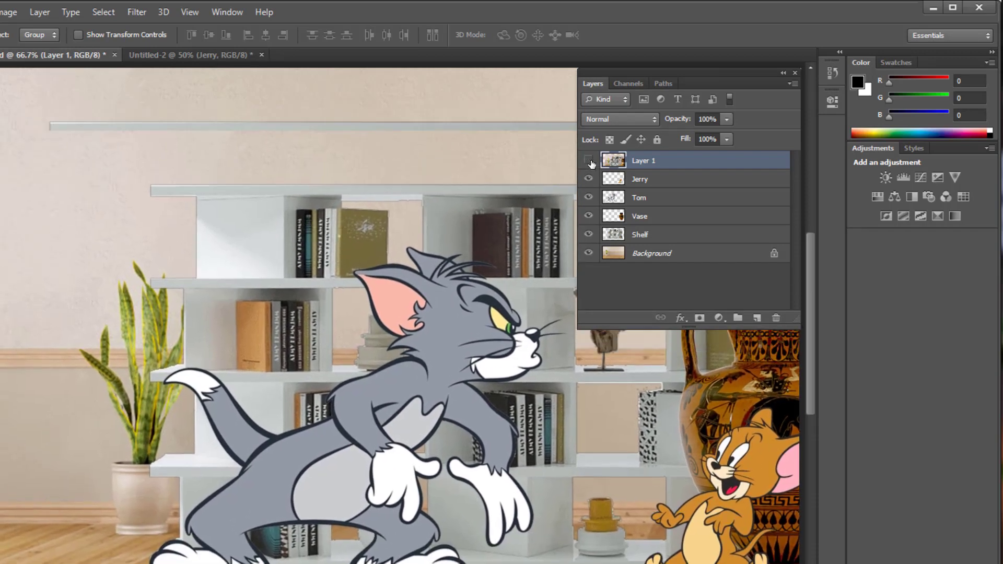
left_click(589, 160)
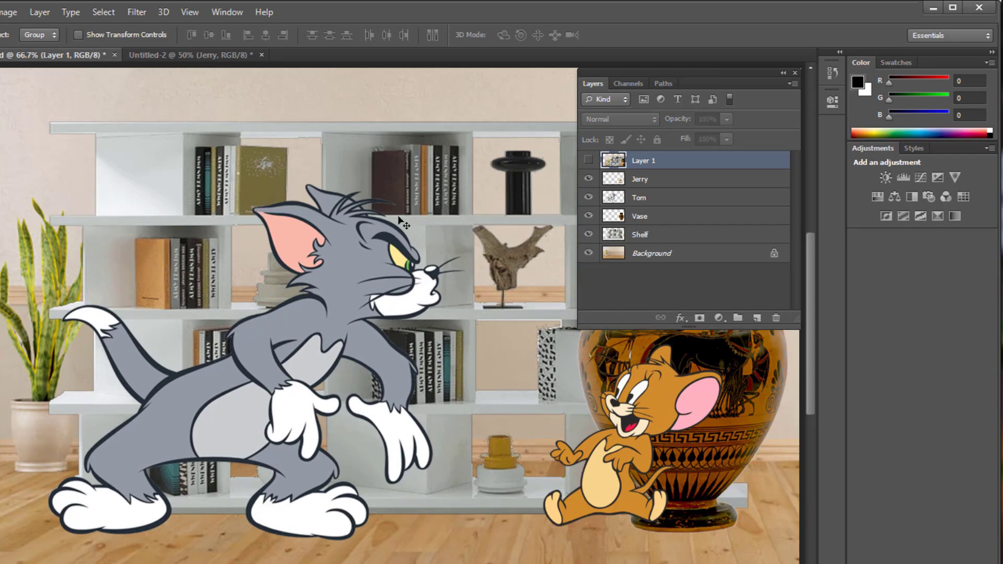
left_click(589, 159)
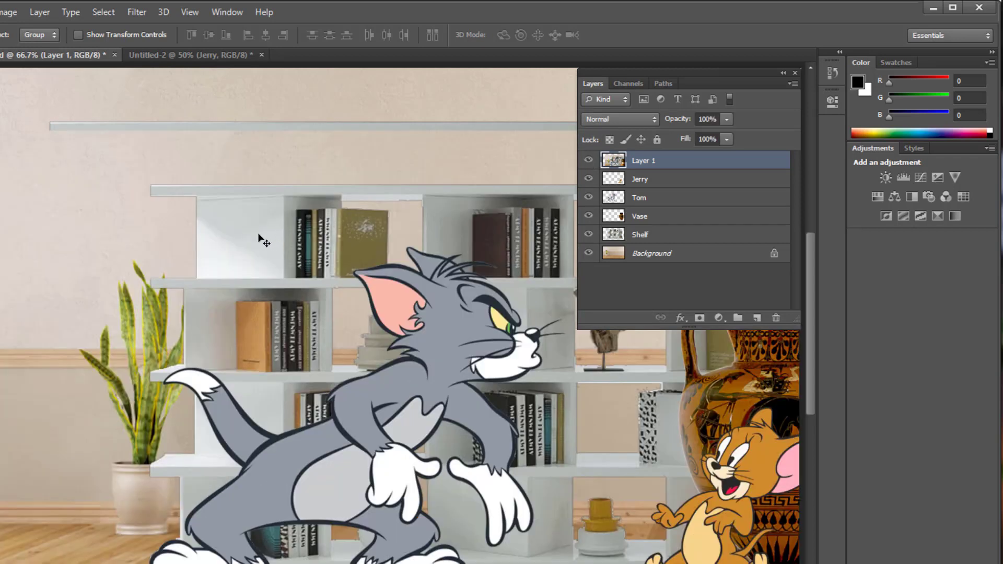
Step: Shift the stamped layer up and to the left so the original layers show beside it
left_click_drag(257, 235, 234, 360)
left_click_drag(317, 302, 124, 243)
left_click_drag(459, 426, 330, 265)
left_click_drag(396, 392, 268, 320)
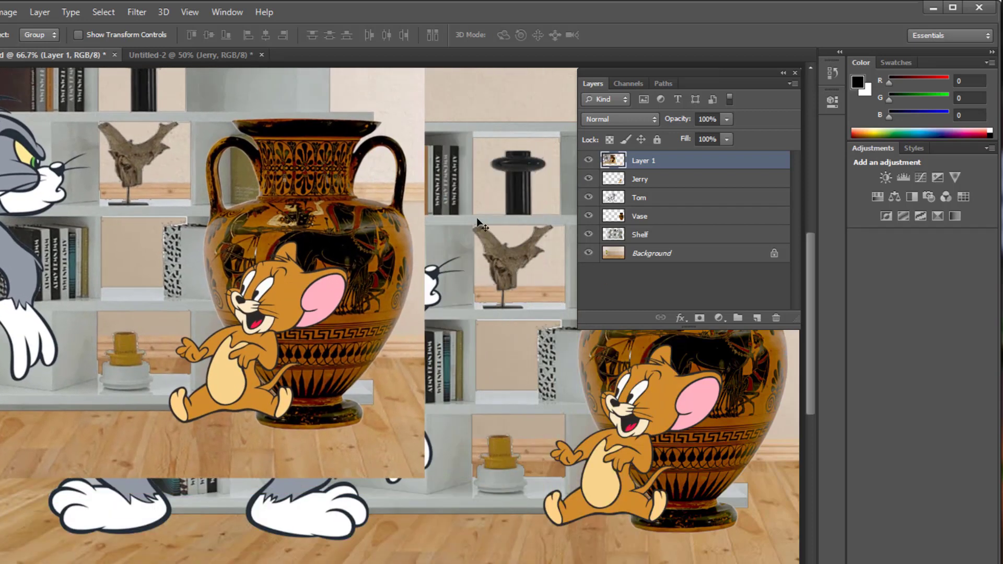
Step: Hide the Shelf, Background and Vase layers and reposition the stamped layer over the original characters
left_click(589, 234)
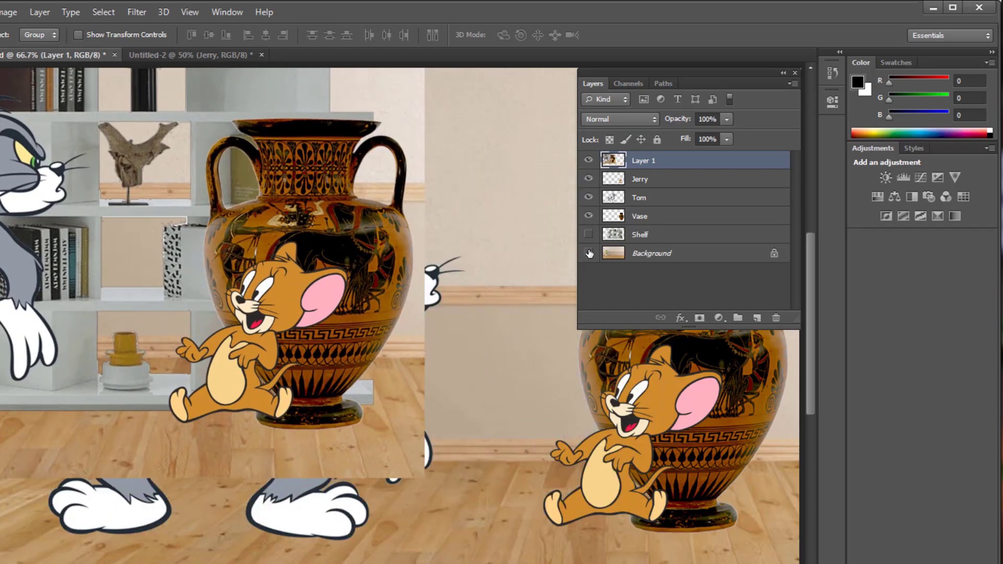
left_click(589, 253)
left_click(588, 216)
left_click_drag(249, 202, 401, 296)
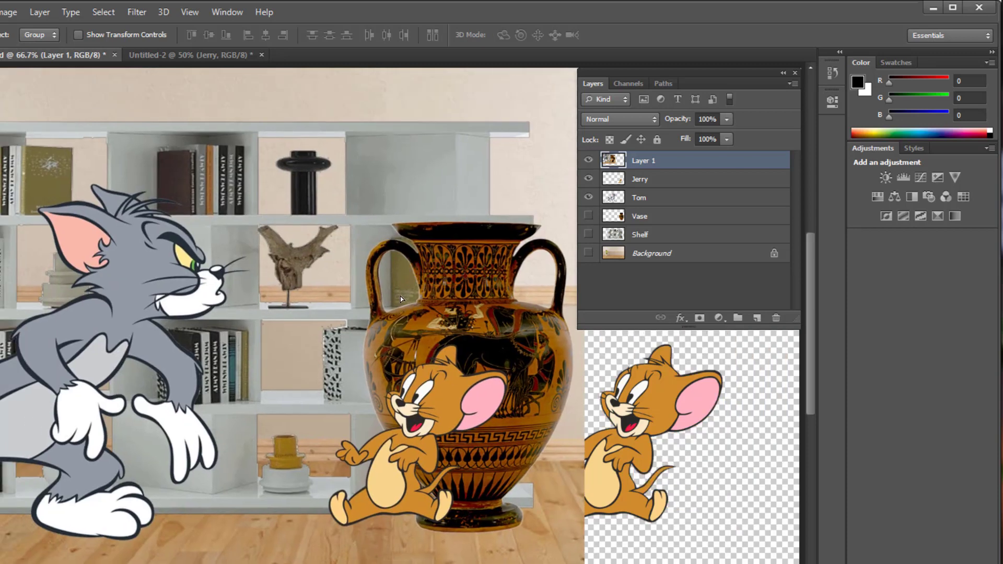
left_click_drag(314, 269, 302, 242)
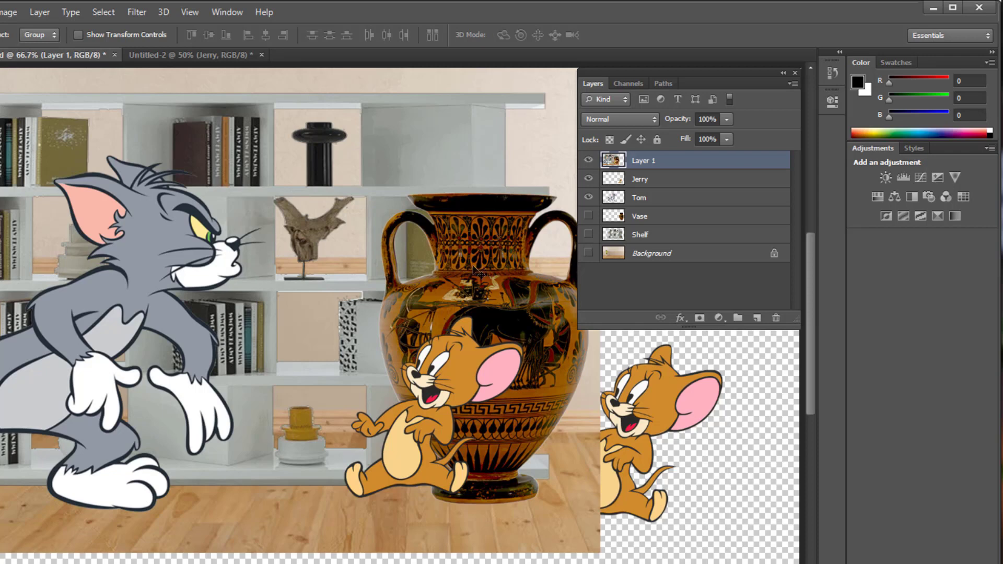
Step: Show the Vase, Shelf and Background layers again and delete the stamped layer
left_click(589, 216)
left_click(588, 234)
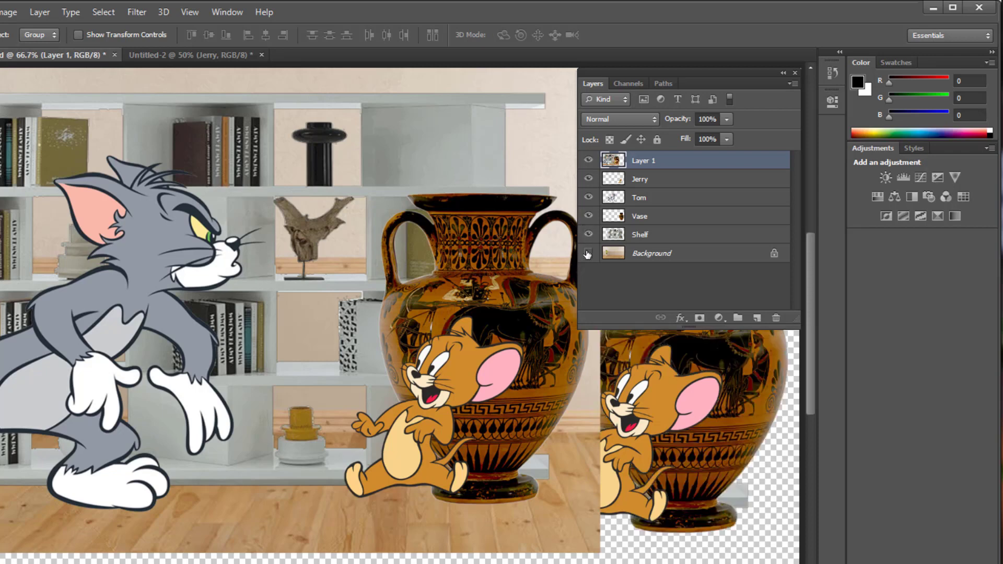
left_click(589, 253)
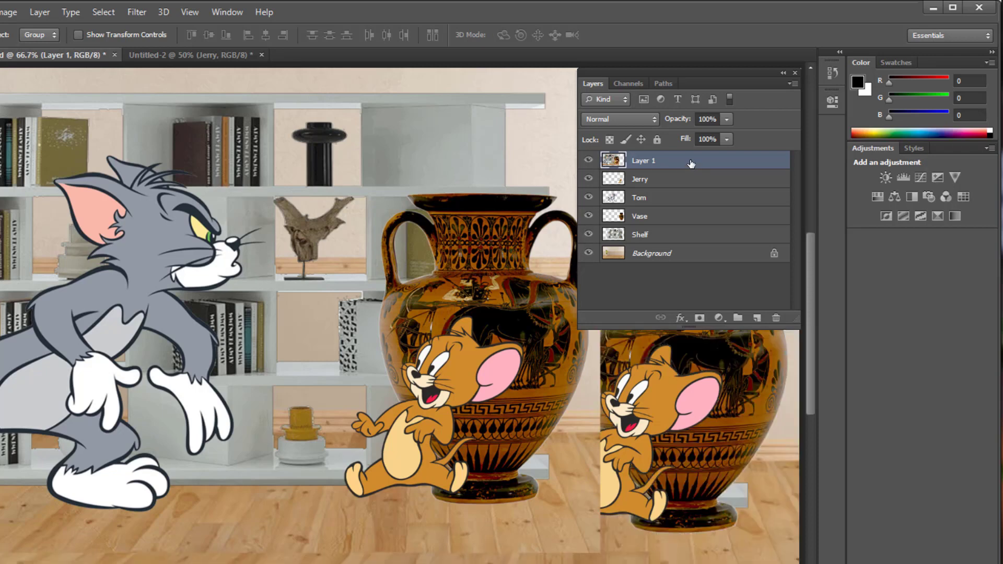
key("Delete")
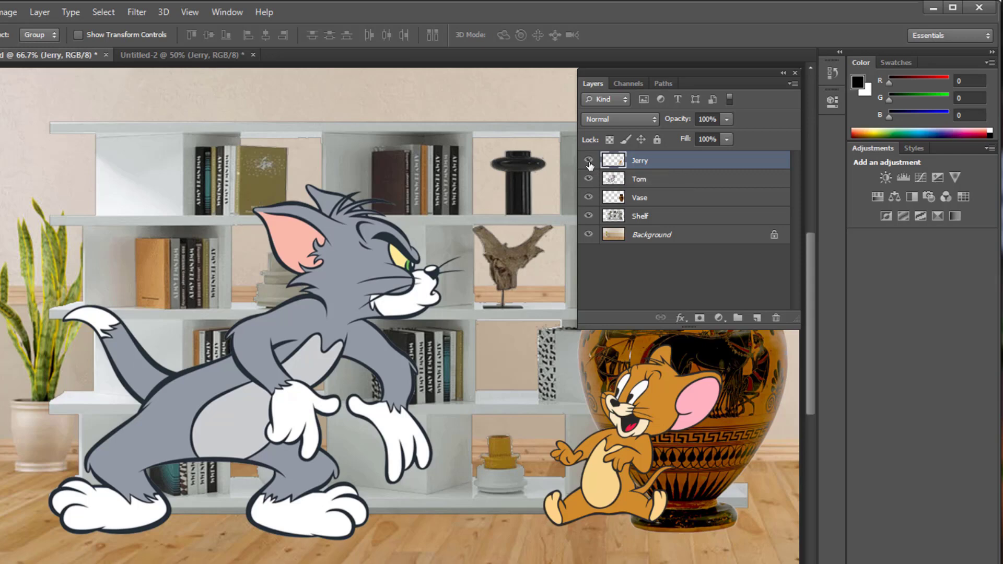
Step: Hide the Jerry and Vase layers and make both visible again
left_click(589, 161)
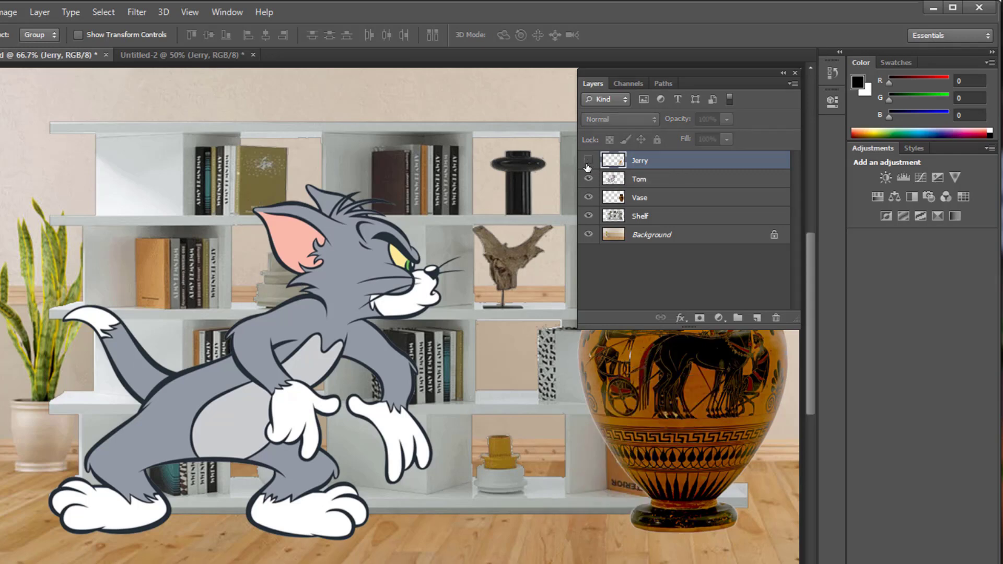
left_click(589, 202)
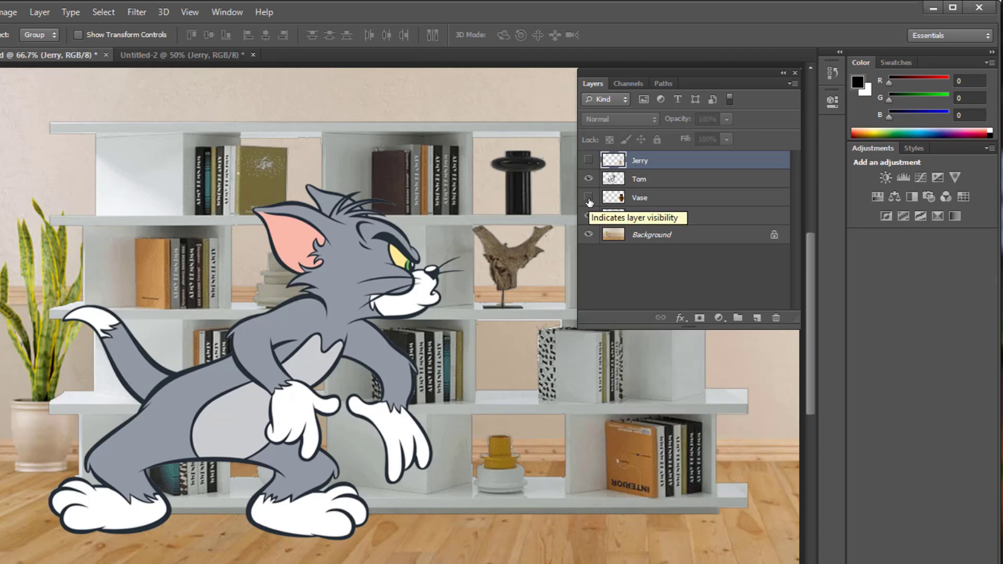
left_click(589, 200)
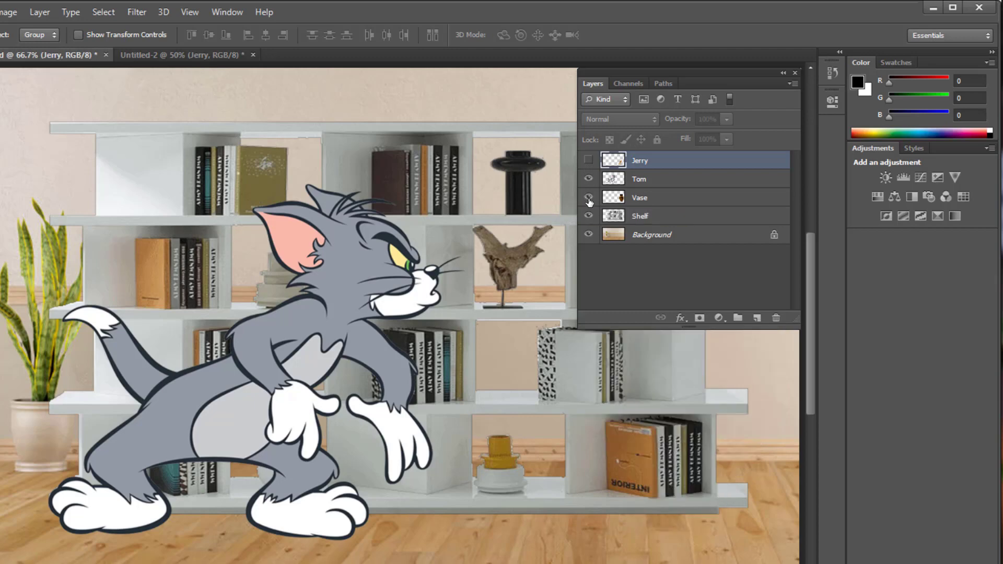
left_click(588, 162)
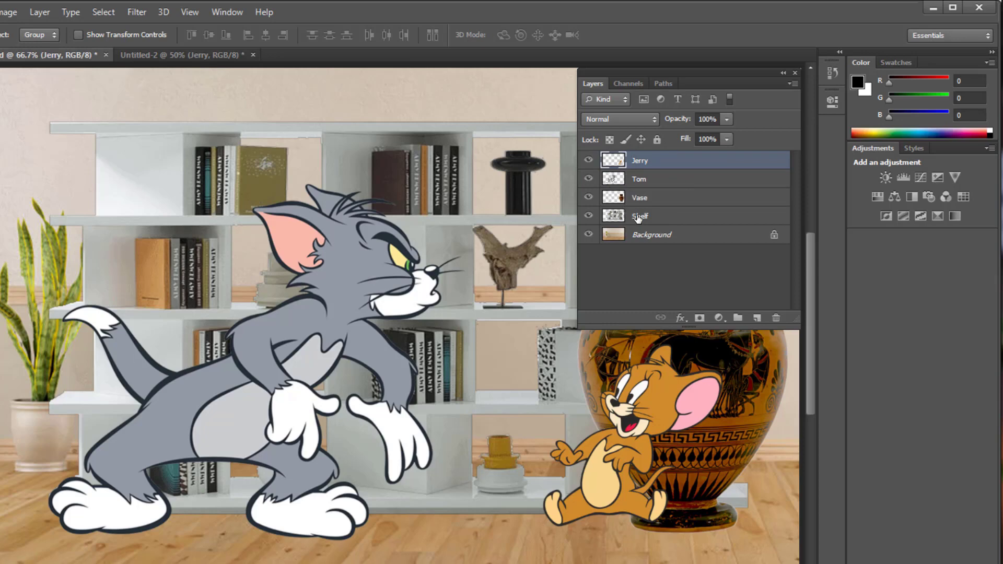
Step: Isolate the Tom layer and the Jerry layer in turn, and restore the visibility of all layers
key("alt")
left_click(588, 179, "alt")
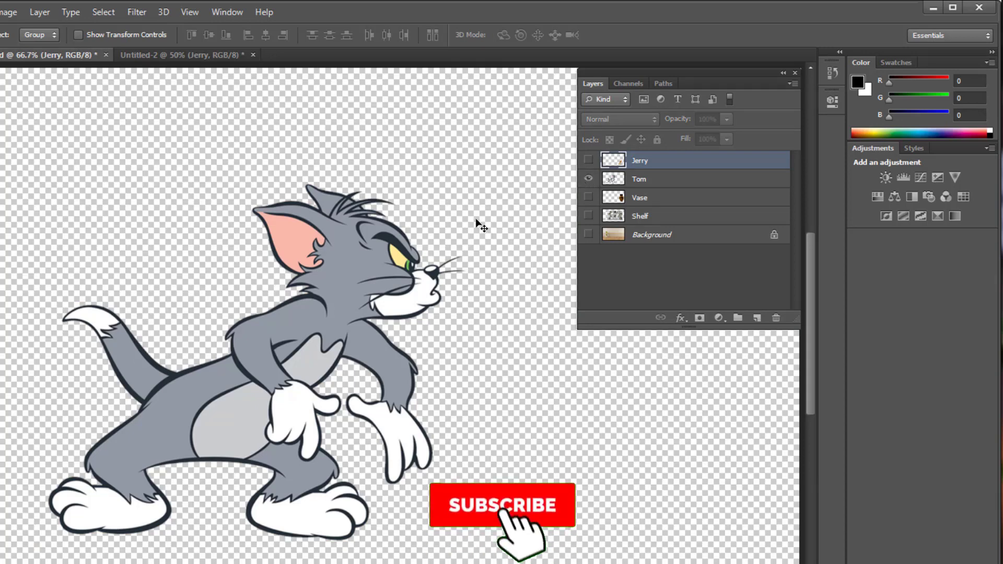
left_click(589, 161, "alt")
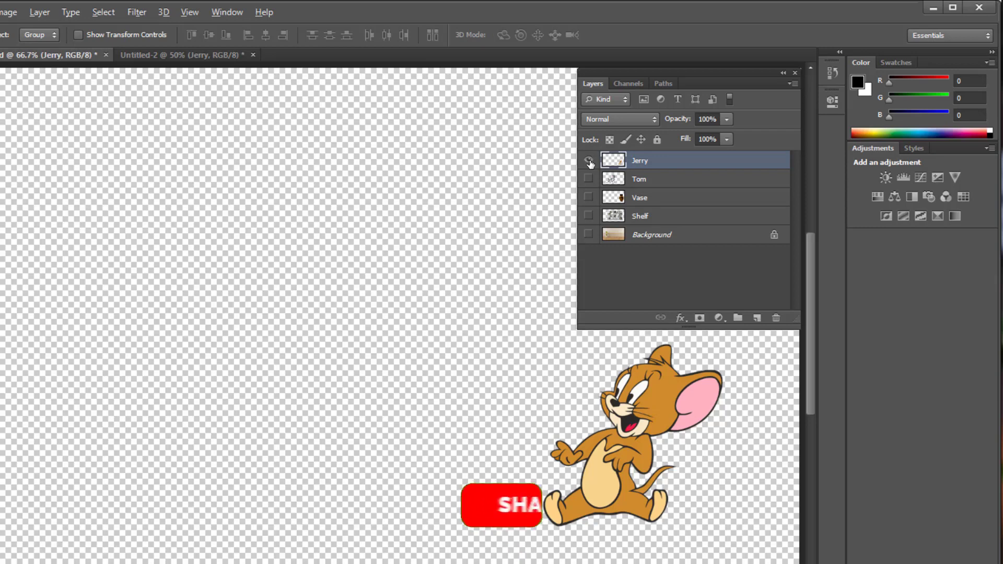
left_click(589, 162, "alt")
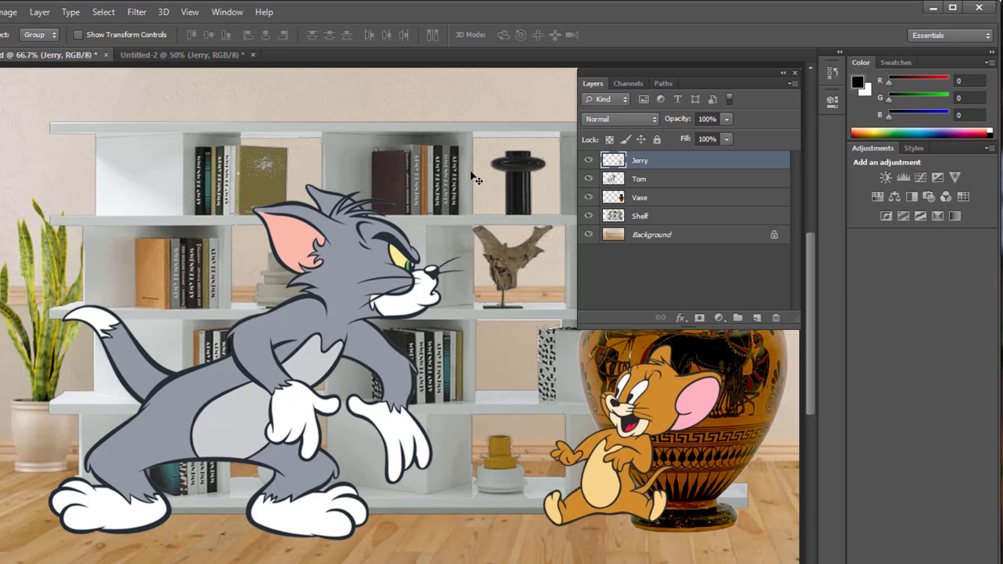
Step: Group the Jerry and Tom layers together and expand the group in the layer list
left_click(654, 181, "shift")
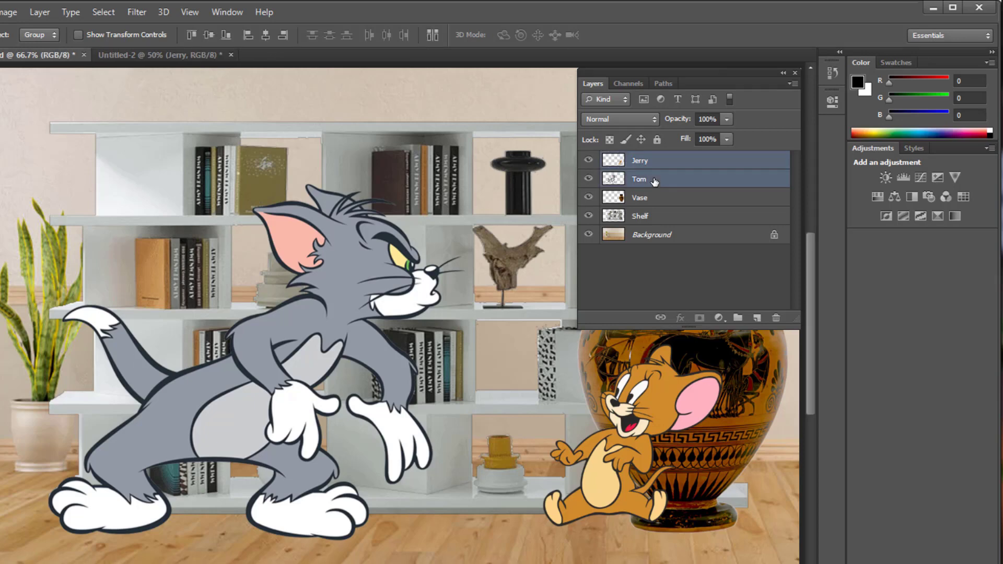
left_click(40, 11)
mouse_move(54, 31)
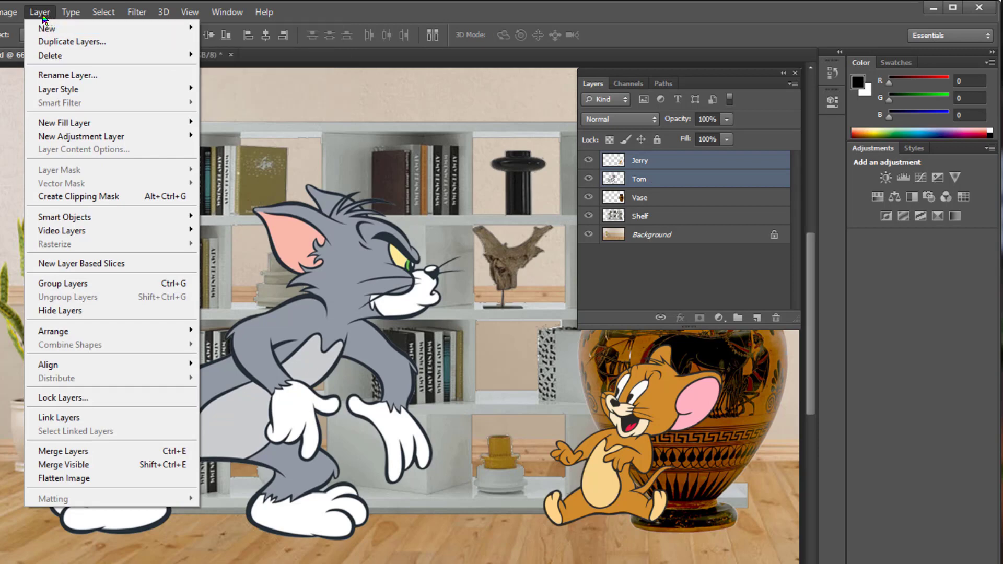
left_click(116, 285)
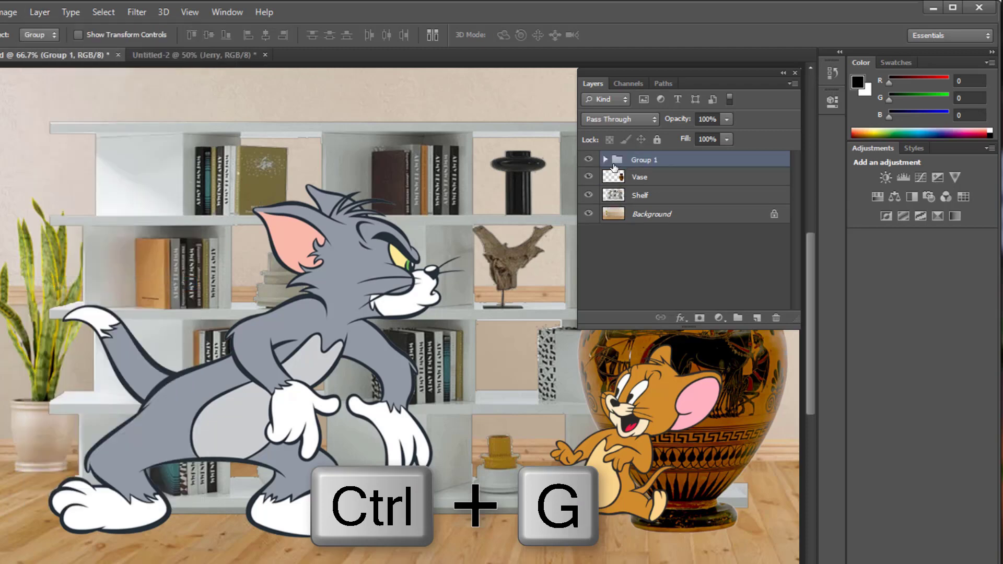
left_click(605, 160)
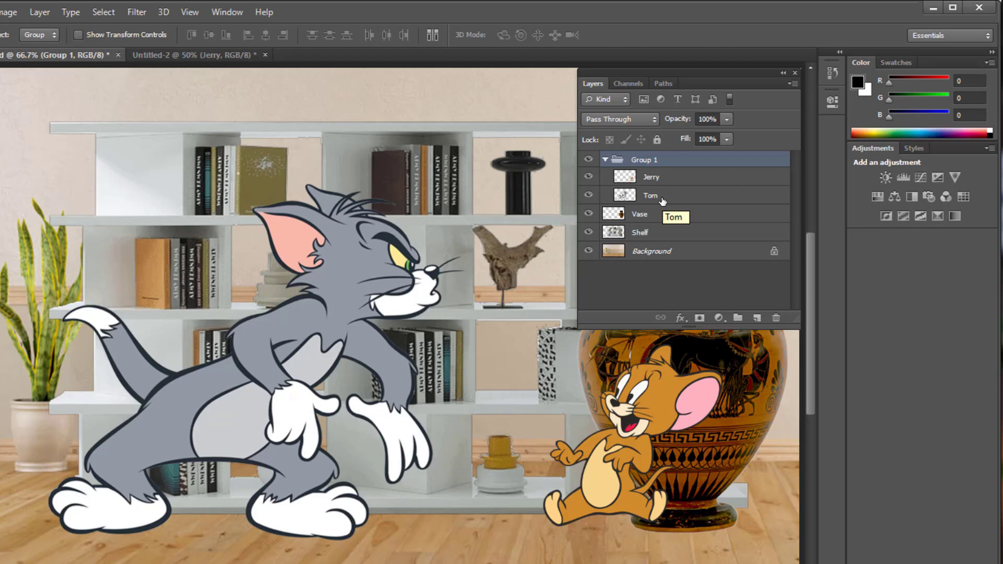
Step: Ungroup the Jerry and Tom layers, regroup them with New Group from Layers at the default settings, and expand the group
key("ctrl+shift+g")
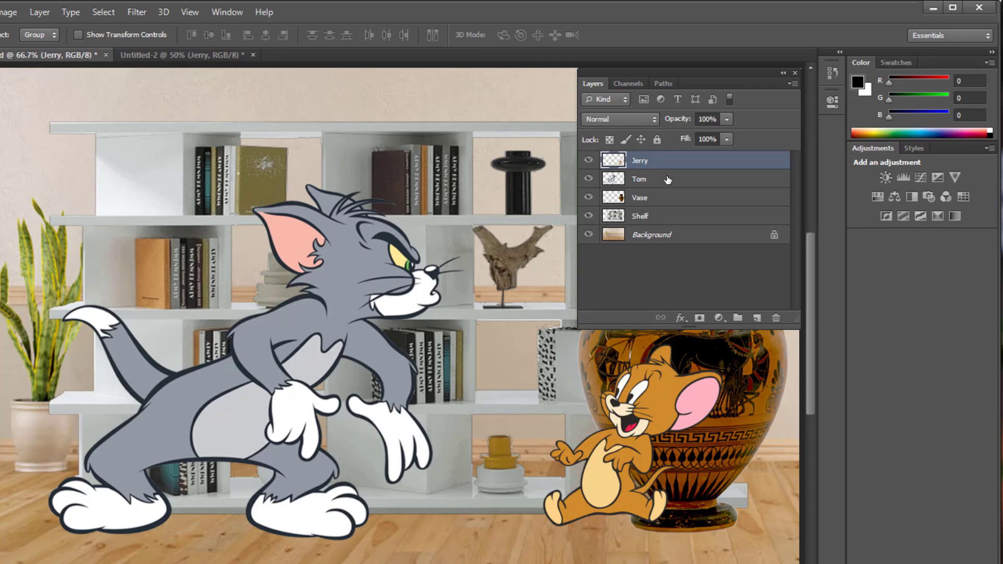
left_click(668, 181, "shift")
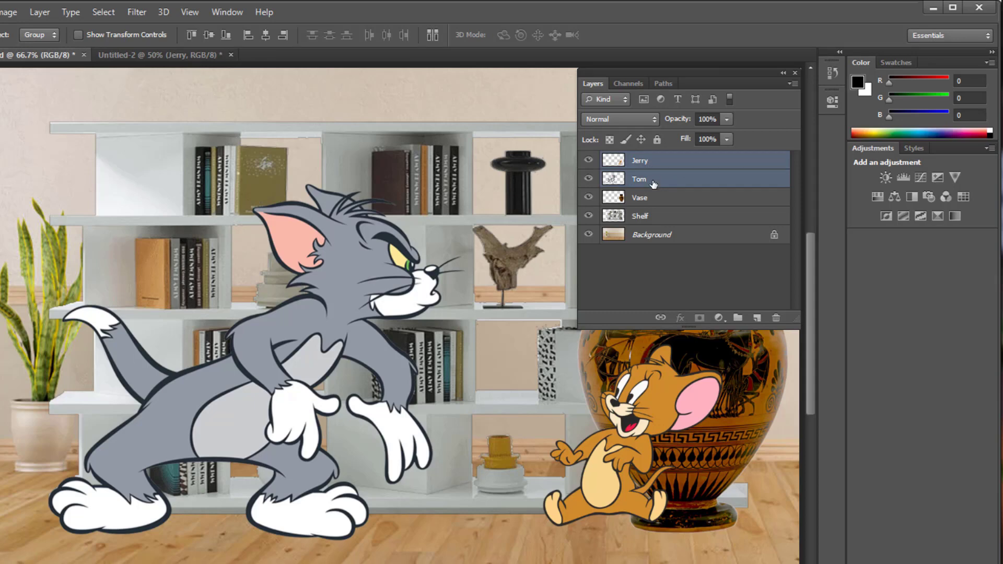
left_click(793, 84)
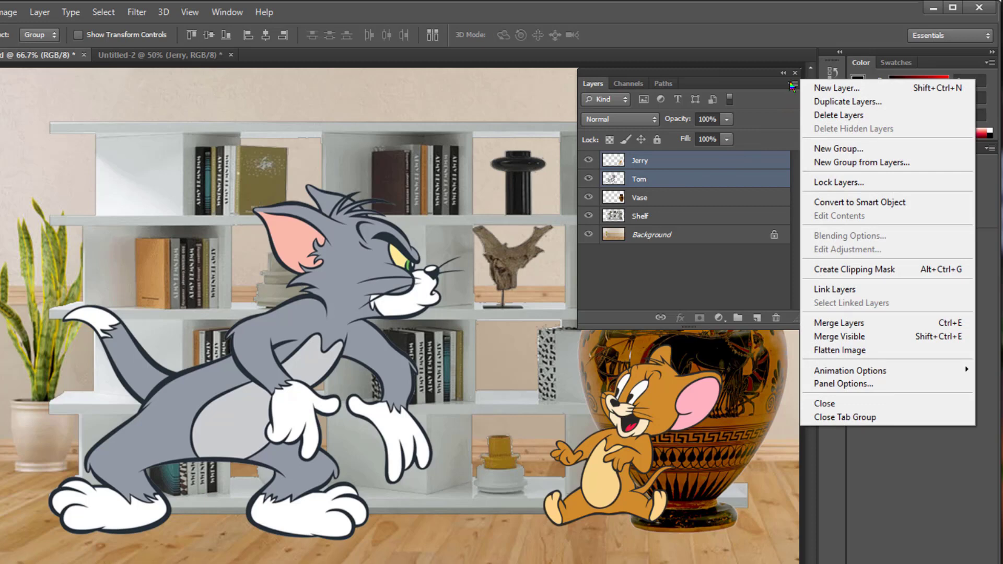
left_click(855, 166)
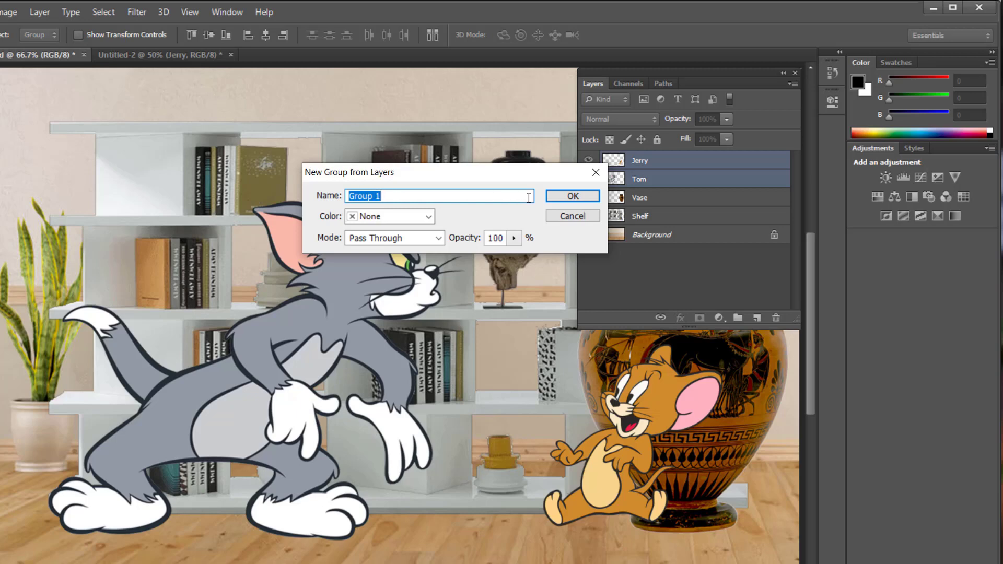
left_click(550, 202)
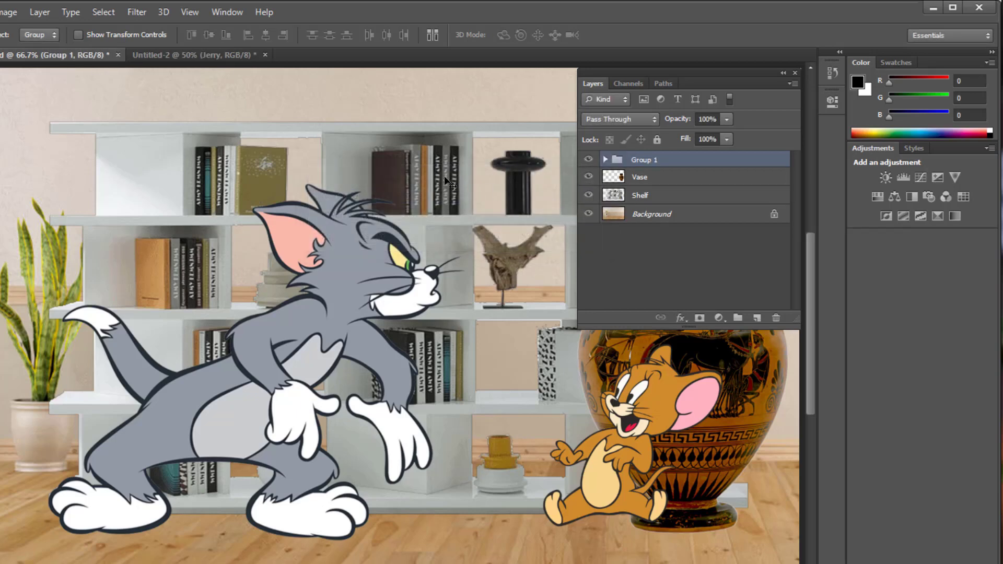
left_click(605, 160)
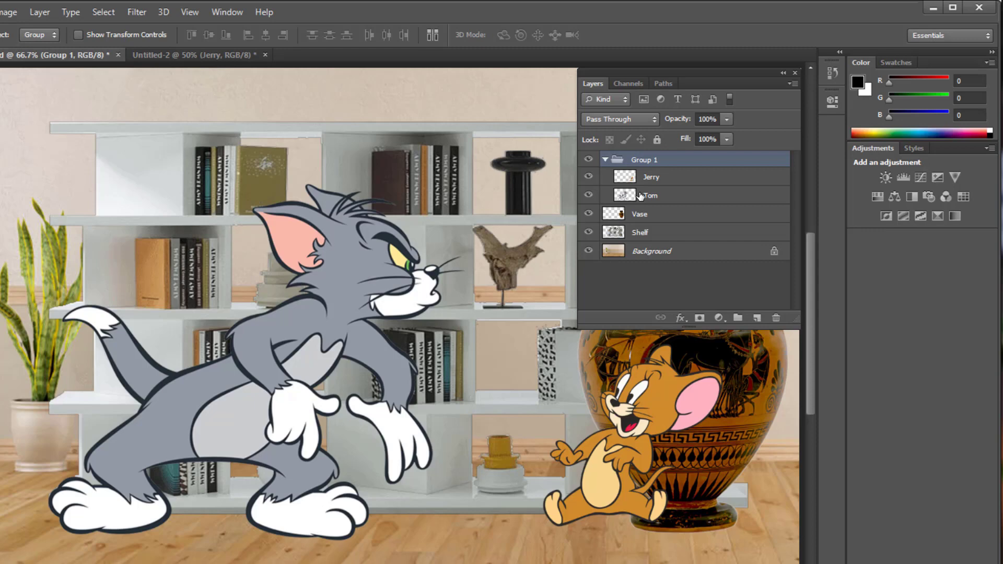
Step: Ungroup and directly regroup the Jerry and Tom layers, and move the Vase layer into their group beneath Tom
key("ctrl+shift+g")
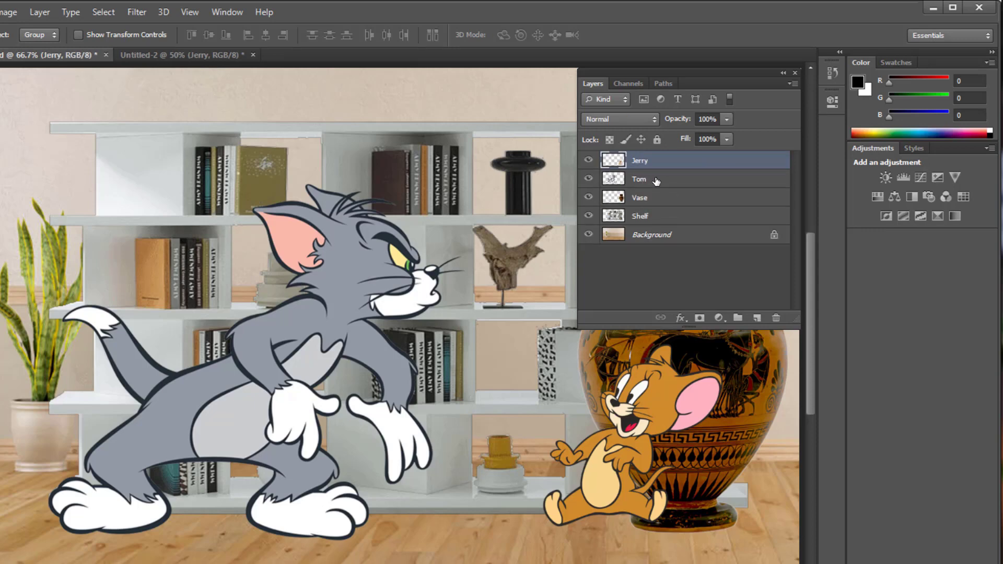
left_click(657, 180, "shift")
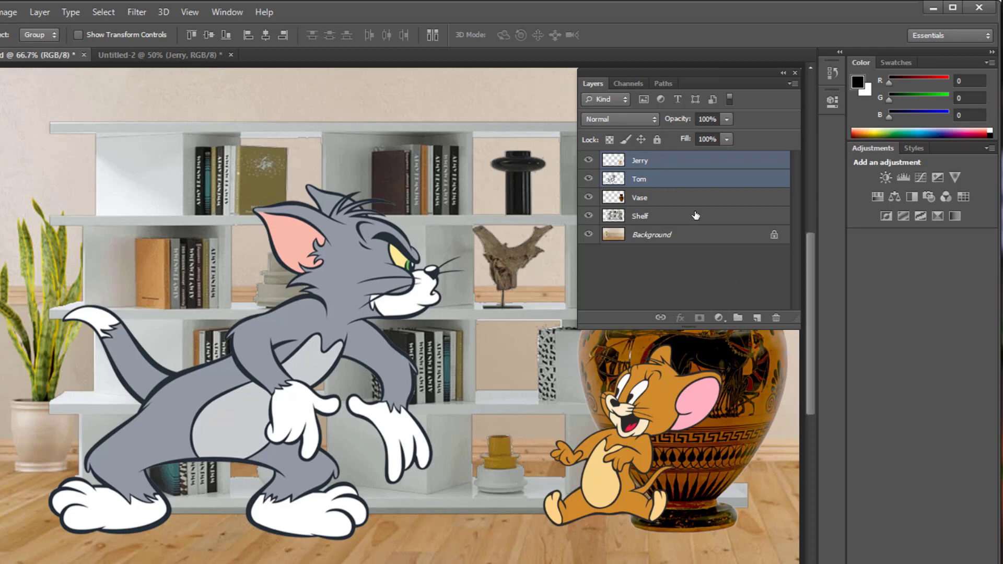
left_click_drag(669, 162, 738, 319)
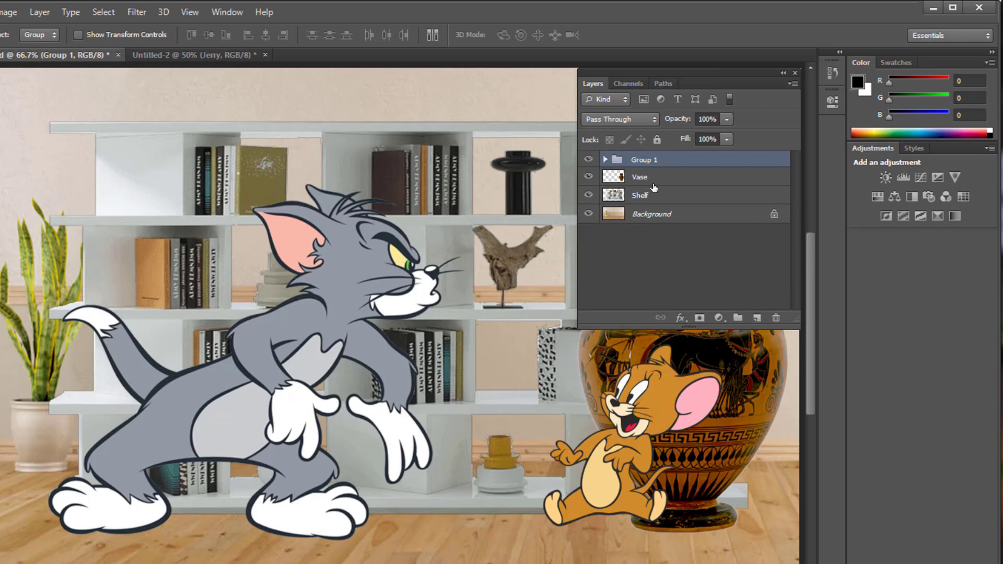
left_click(606, 161)
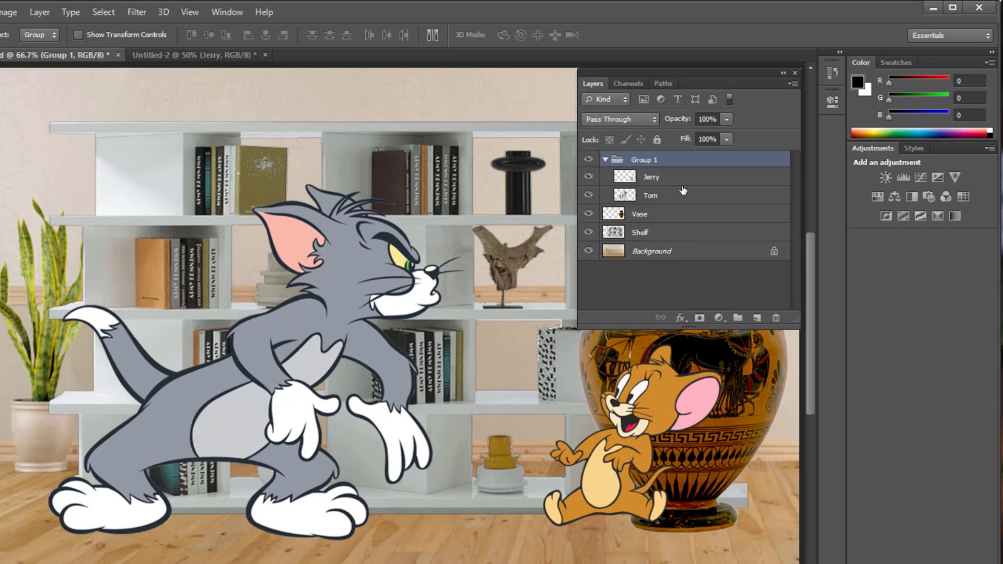
left_click(656, 219)
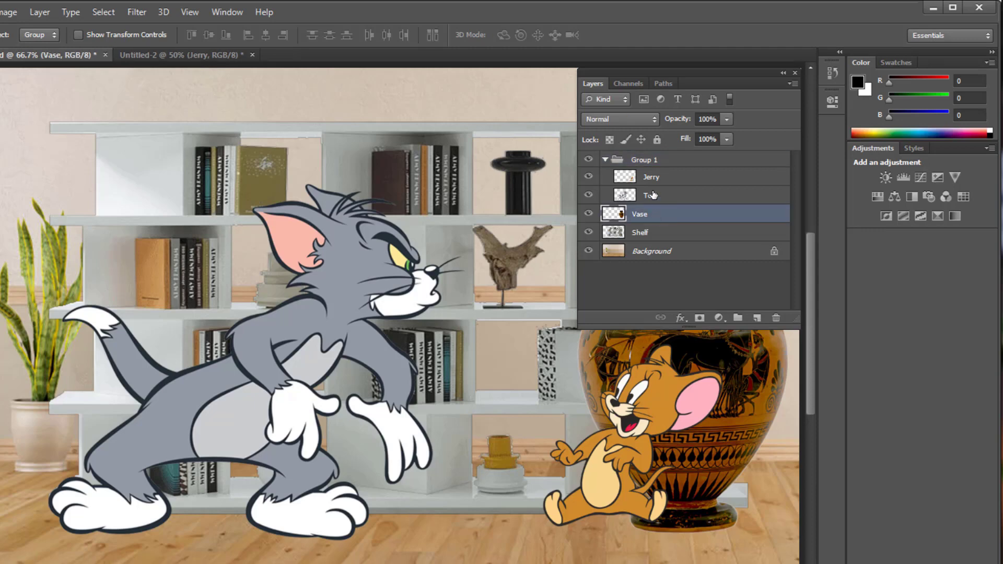
left_click_drag(659, 220, 665, 199)
Step: Create an empty nested group above the Vase layer inside Group 1, check its contents, and ungroup it
left_click(736, 320)
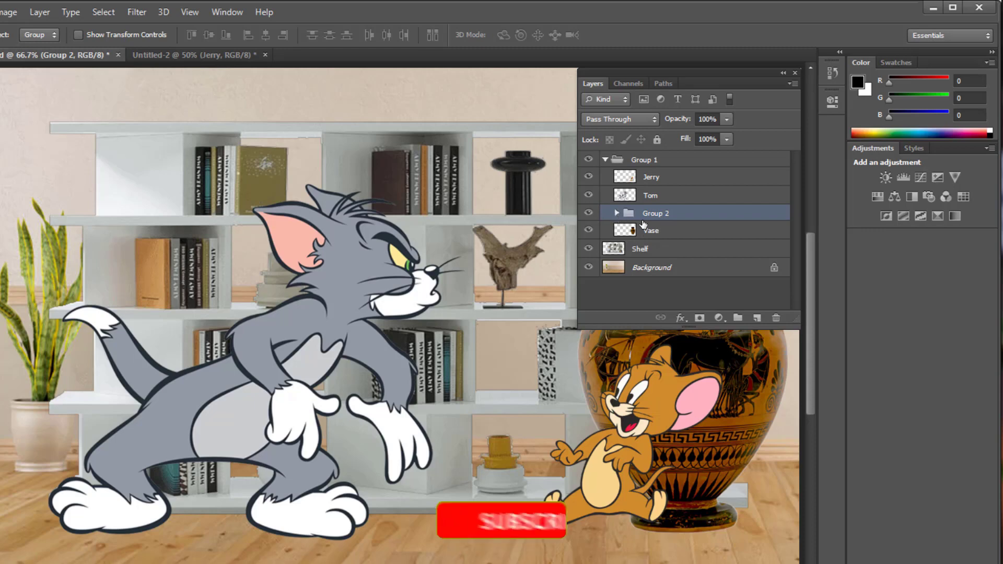
left_click(617, 214)
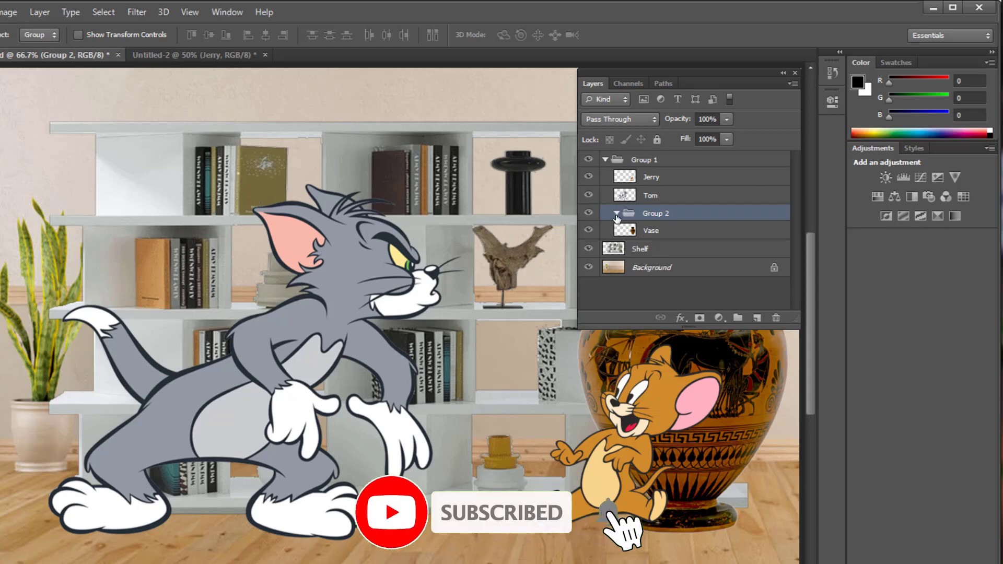
left_click(618, 214)
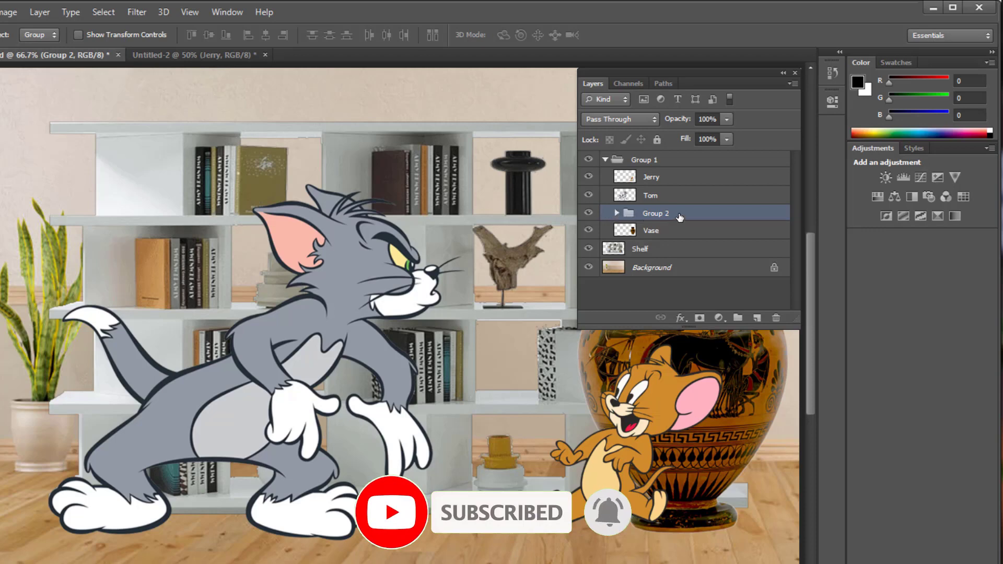
key("ctrl+shift+g")
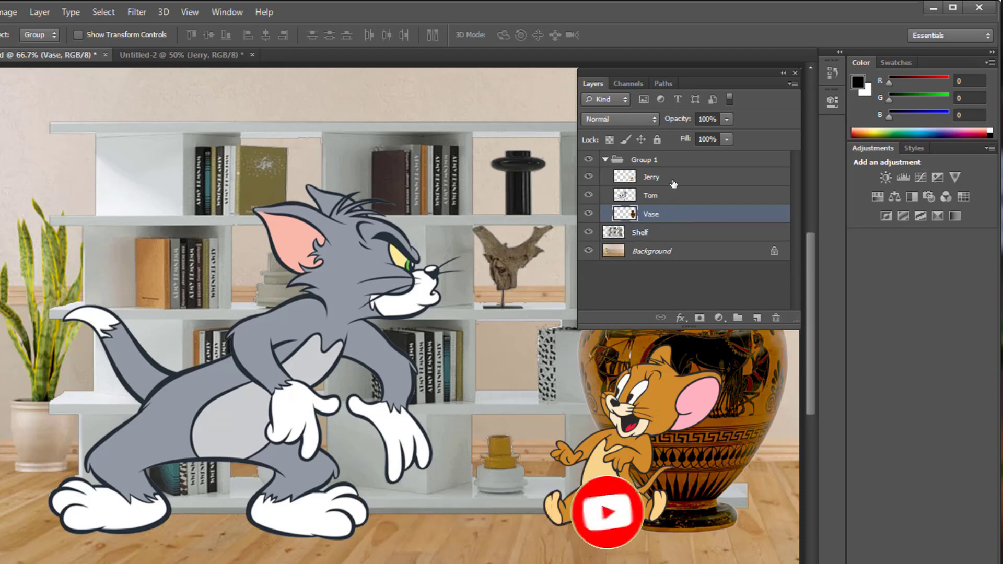
Step: Create a second group above Group 1, move the Shelf layer into it, and expand both groups in the layer list
left_click(671, 160)
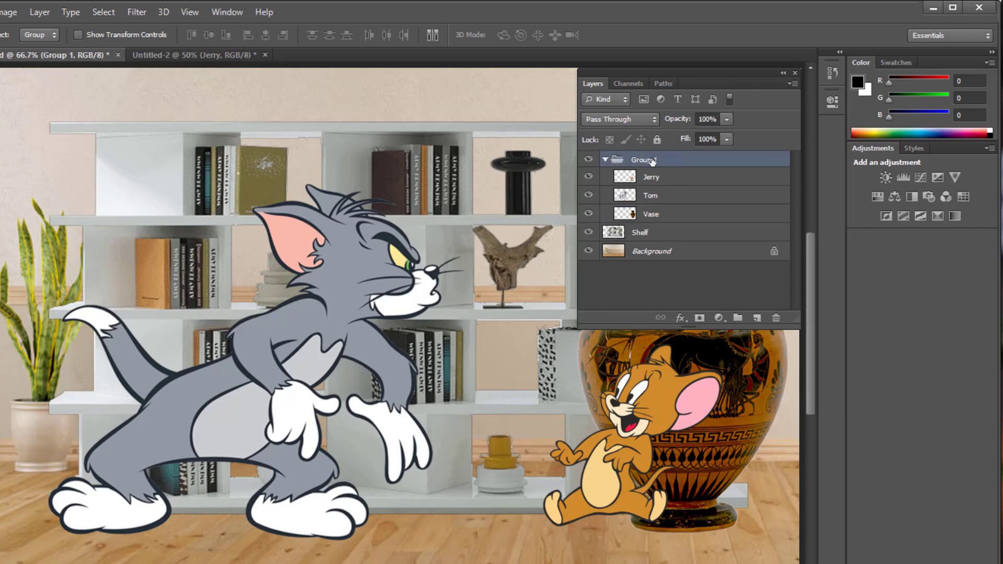
left_click(607, 160)
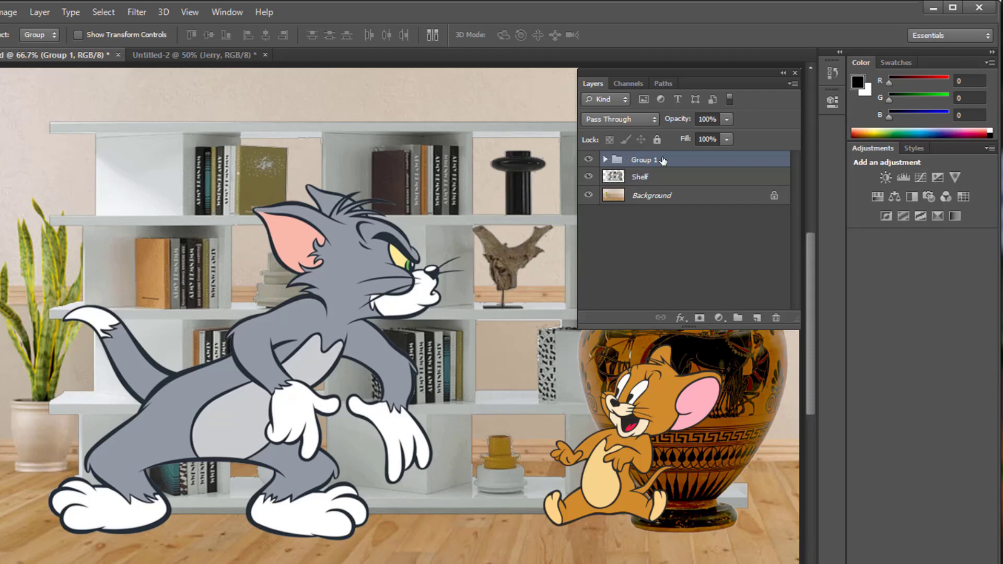
left_click(737, 318)
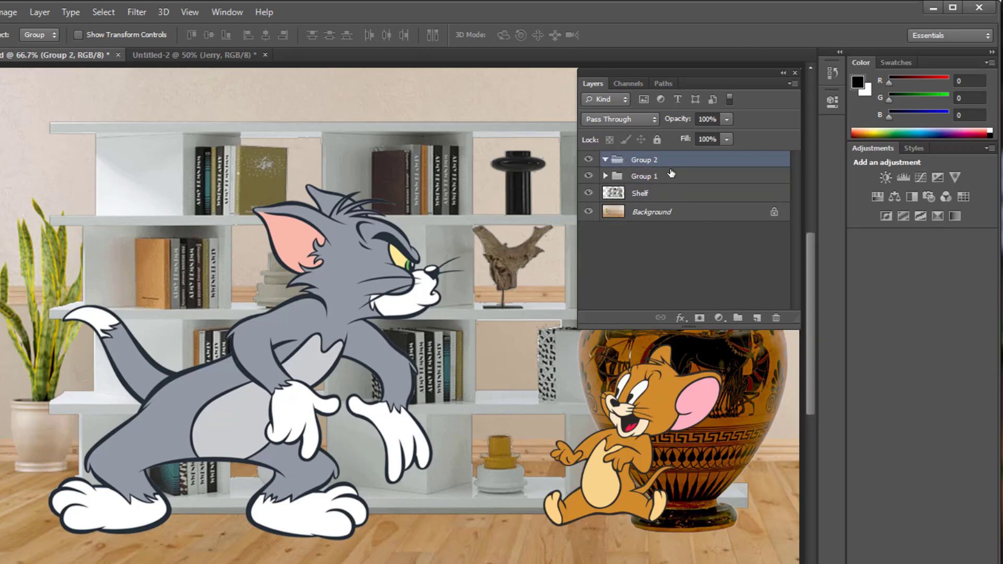
left_click(605, 159)
left_click_drag(661, 196, 665, 162)
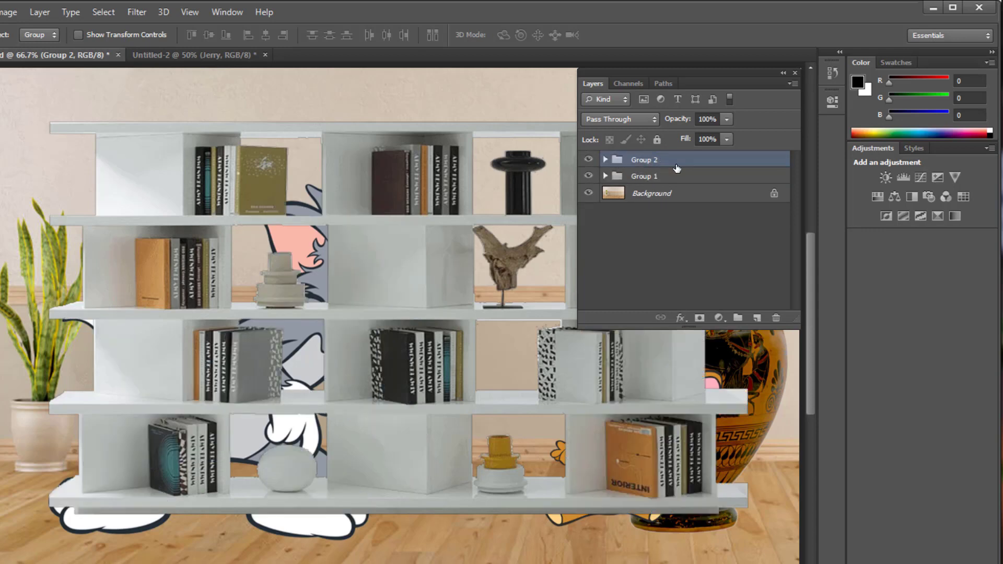
left_click(605, 159)
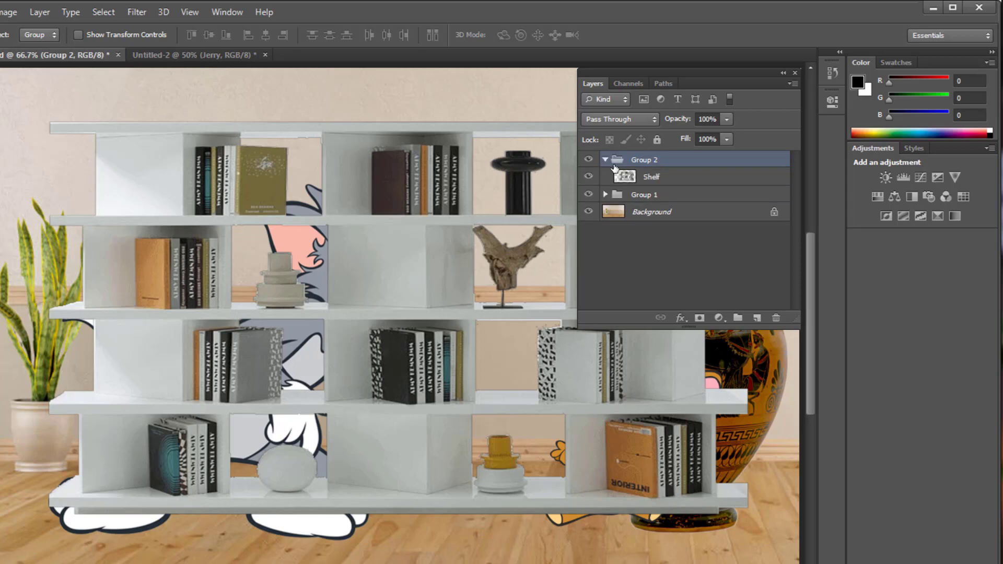
left_click(605, 195)
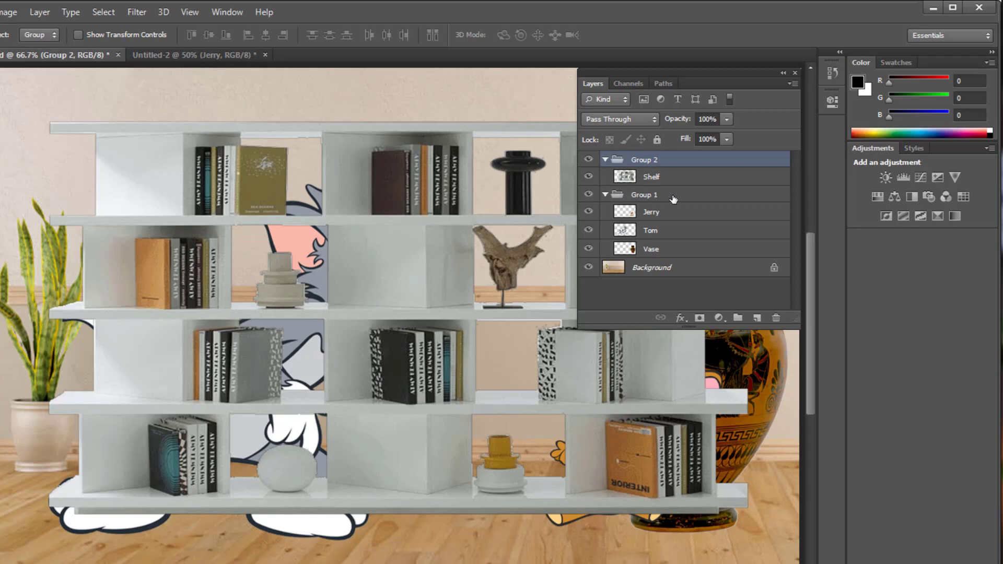
Step: Ungroup both Group 2 and Group 1, and move the Shelf layer between the Vase and Background layers
right_click(661, 162)
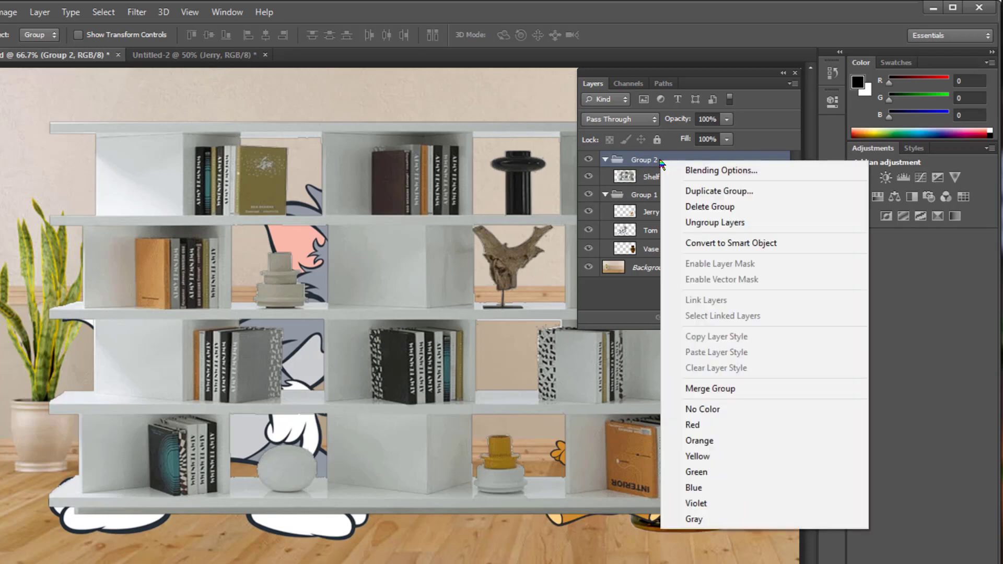
left_click(715, 224)
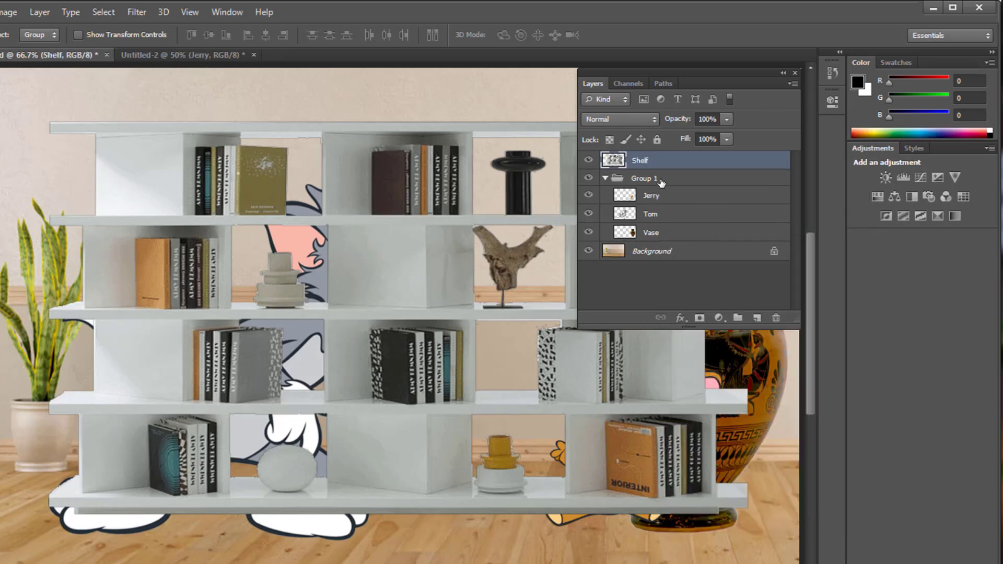
right_click(661, 182)
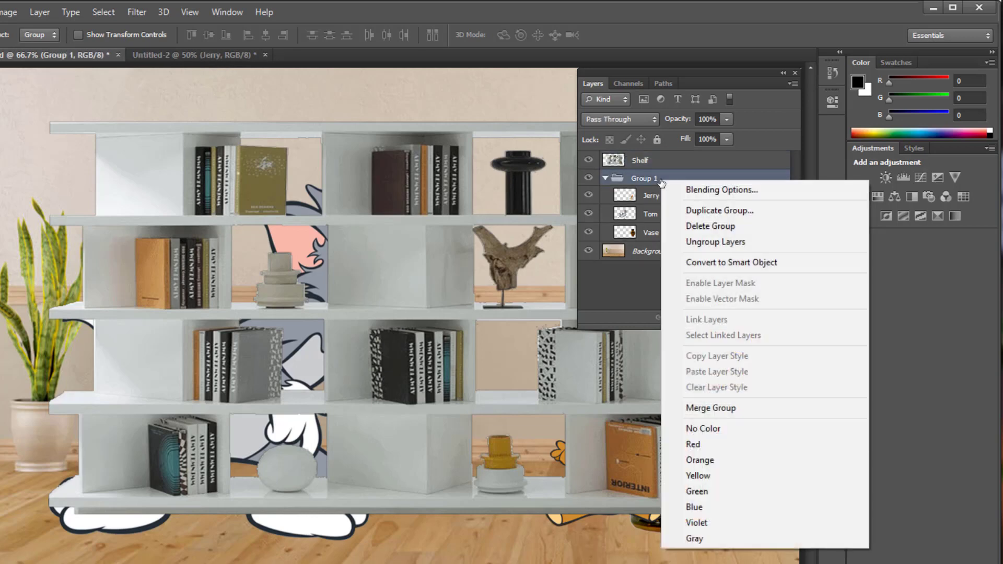
left_click(730, 245)
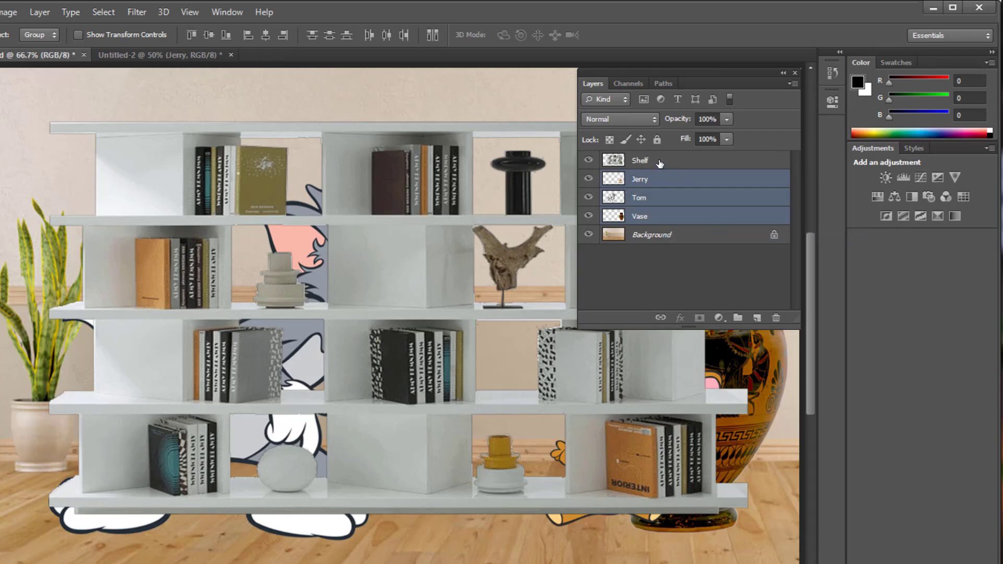
left_click_drag(660, 164, 679, 224)
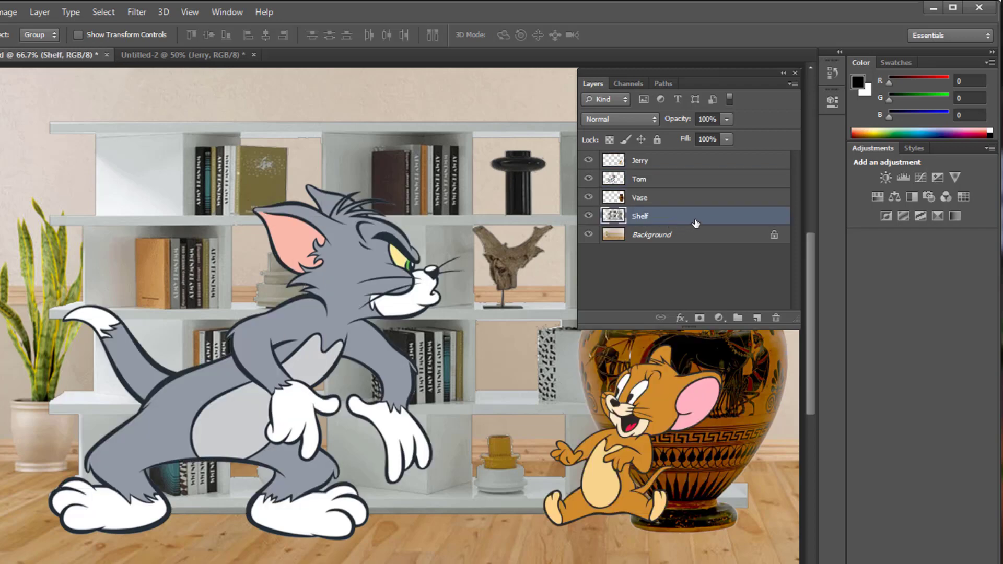